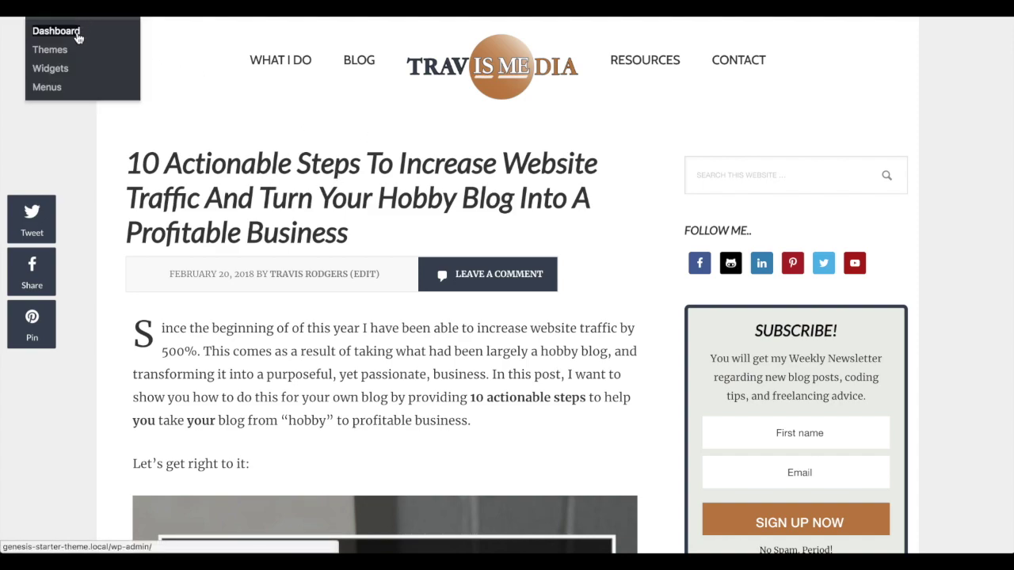
Select the full-width, no-sidebar Default Layout in Genesis Theme Settings.
click(76, 34)
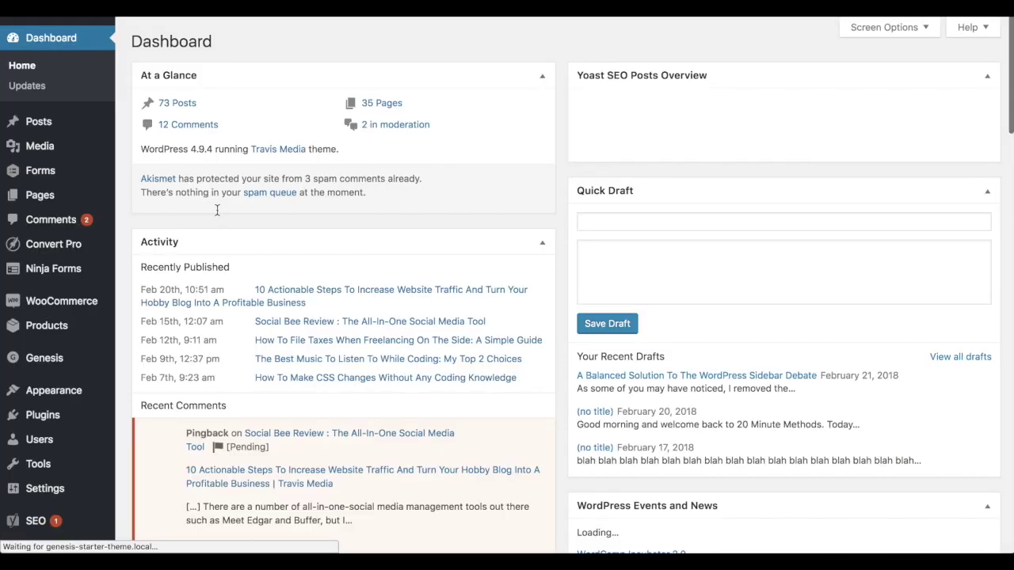
scroll(217, 208, down, 3)
scroll(217, 208, down, 3)
scroll(217, 210, up, 1)
scroll(217, 208, down, 2)
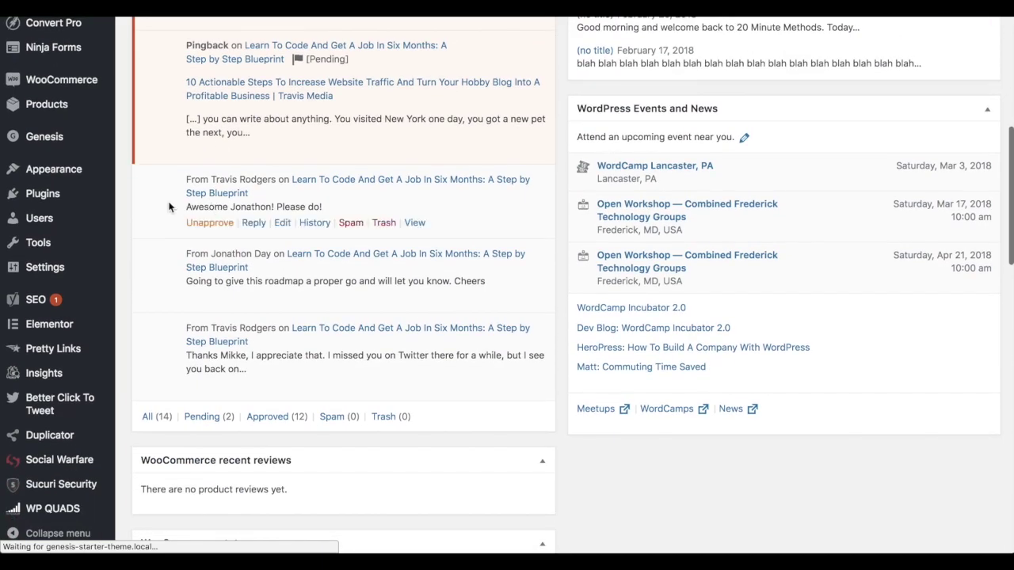
click(174, 138)
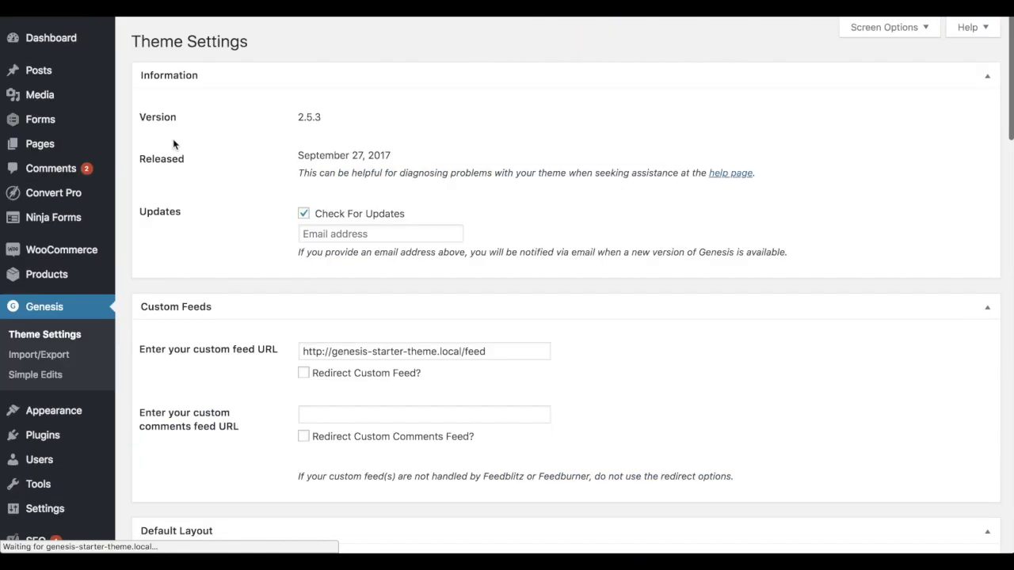
scroll(182, 154, down, 3)
scroll(183, 154, down, 3)
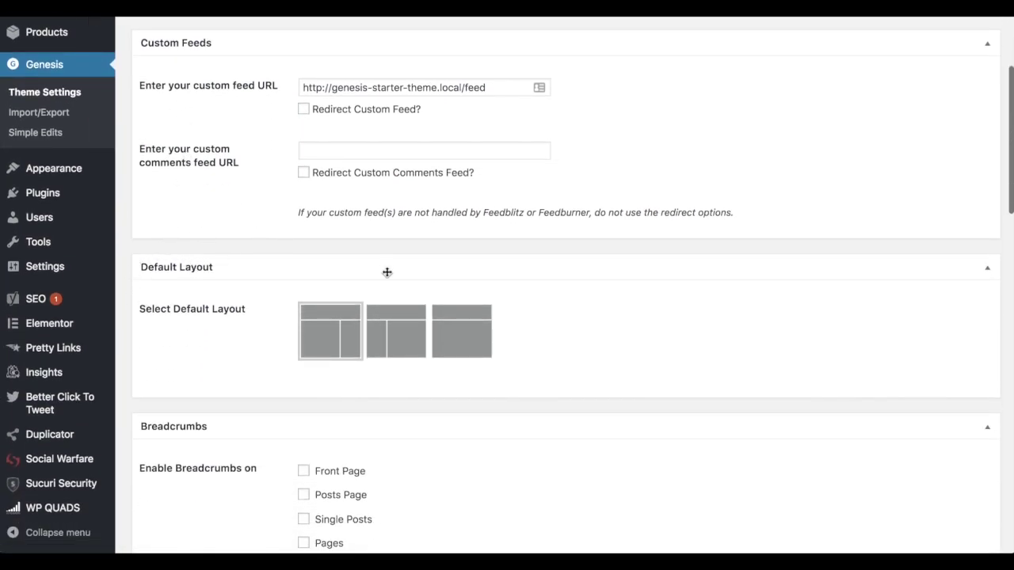
click(467, 331)
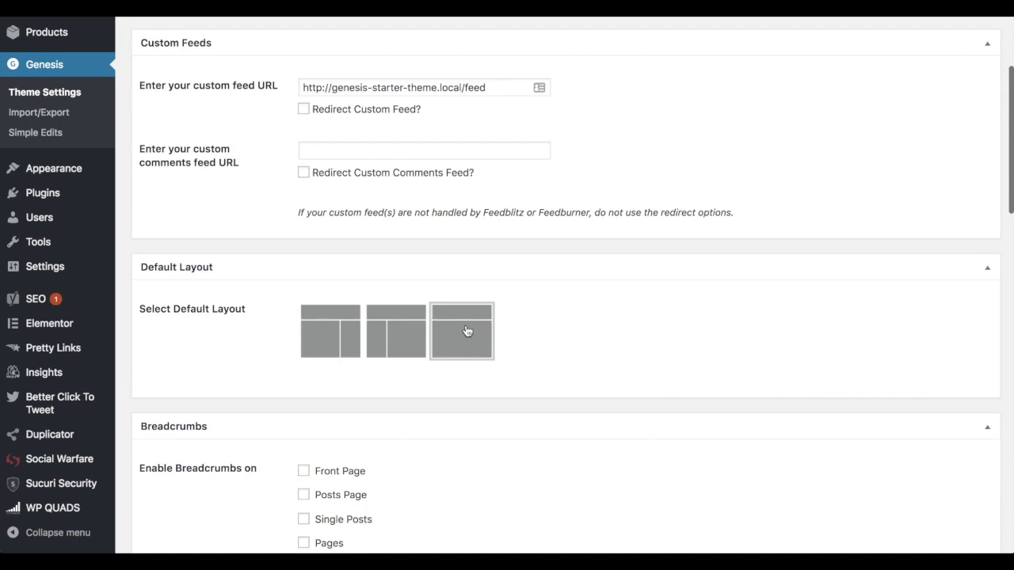
mouse_move(13, 32)
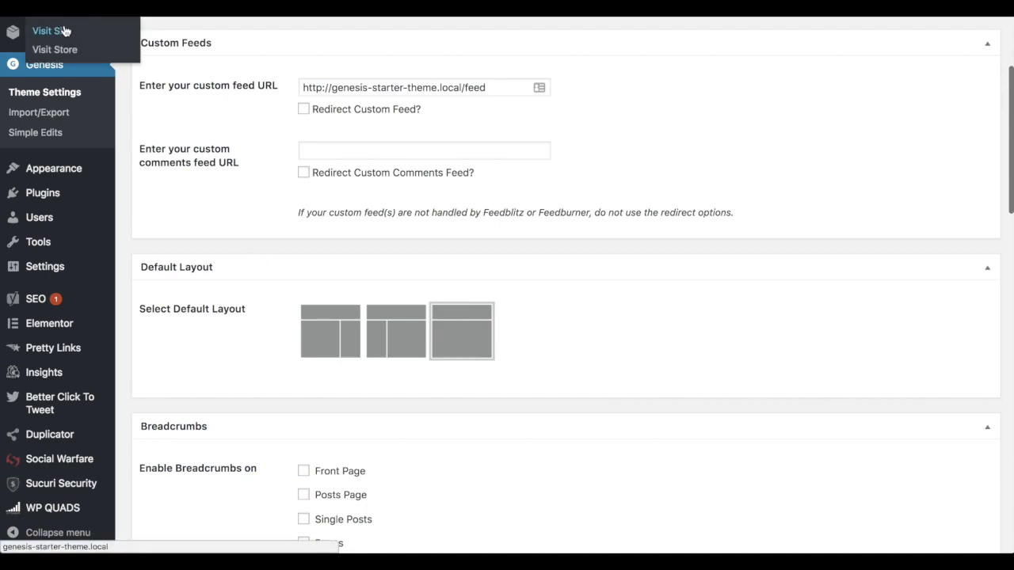
Check the live site in a new tab, then save the Genesis theme settings.
right_click(63, 30)
click(119, 32)
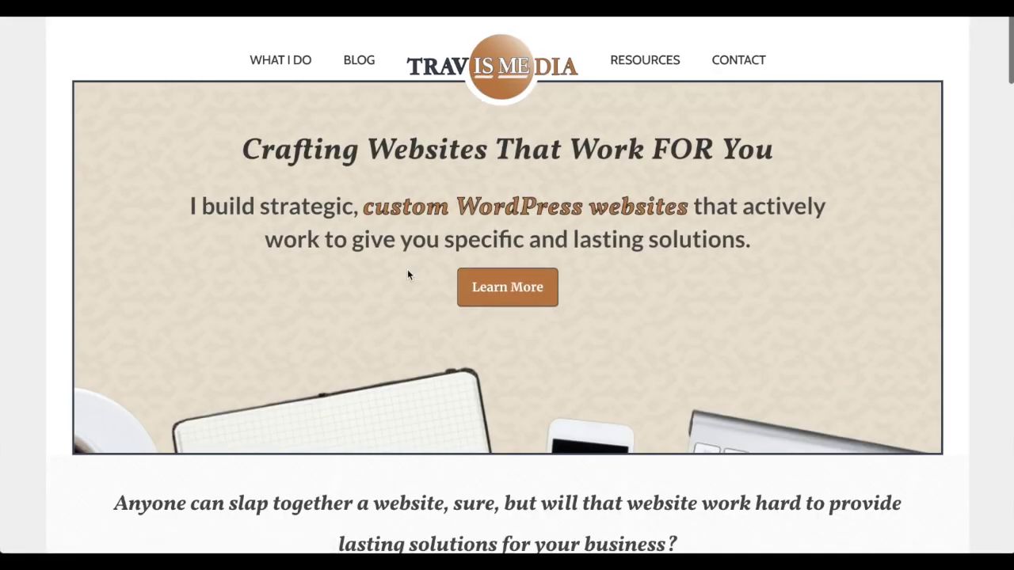
scroll(408, 271, down, 10)
scroll(408, 271, down, 5)
scroll(408, 271, down, 5)
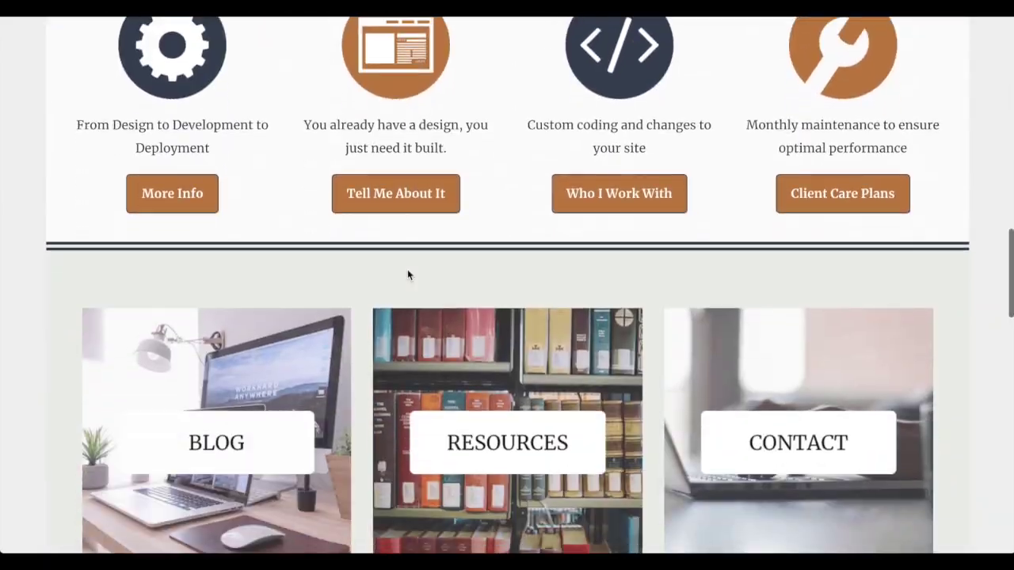
scroll(407, 271, up, 2)
scroll(407, 271, up, 10)
scroll(407, 271, up, 5)
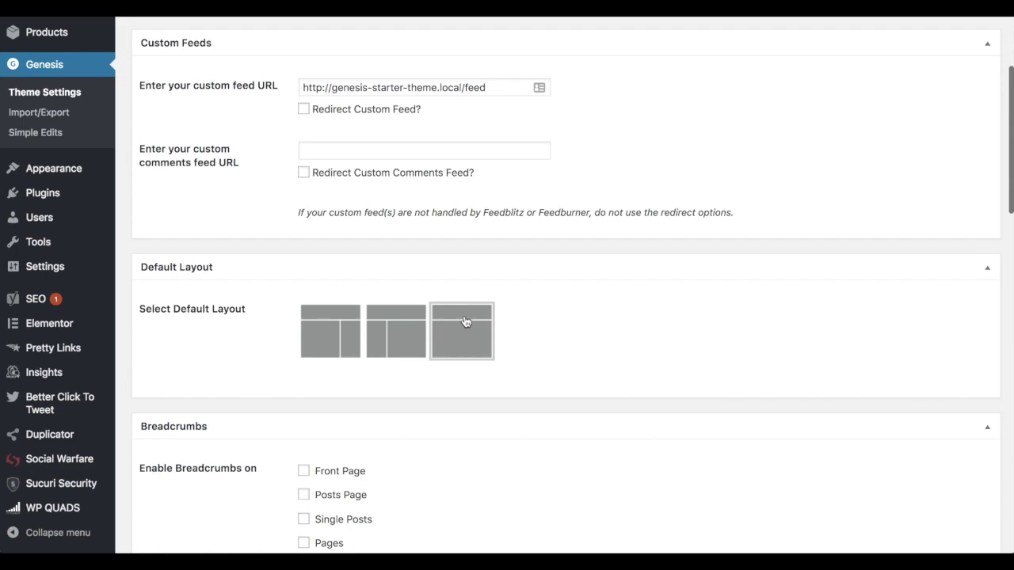
scroll(581, 334, down, 5)
scroll(580, 334, down, 5)
scroll(580, 334, down, 1)
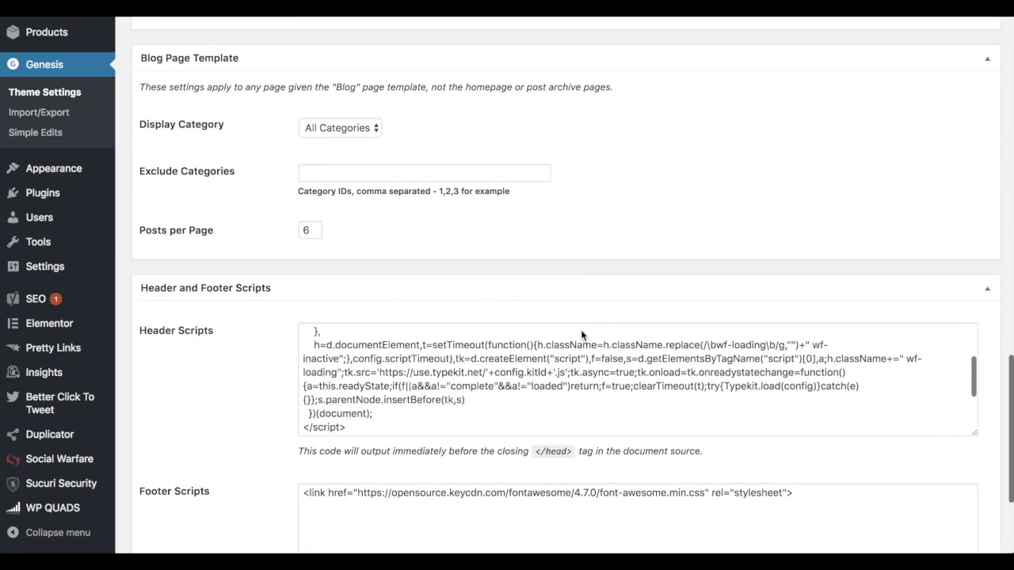
scroll(581, 329, down, 5)
click(186, 483)
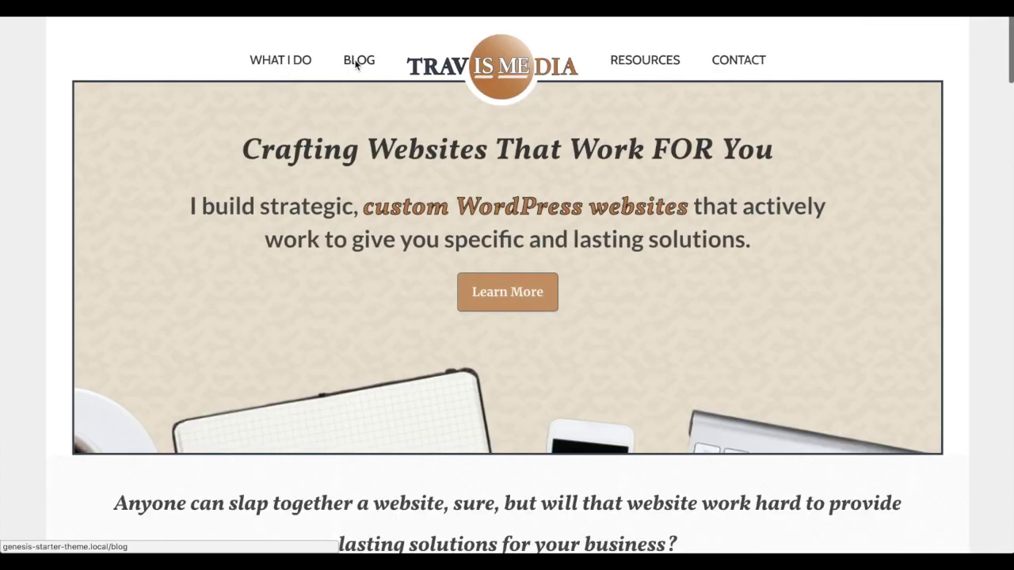
Open the 10 Actionable Steps post from the Blog page and scroll through its full-width layout.
click(355, 64)
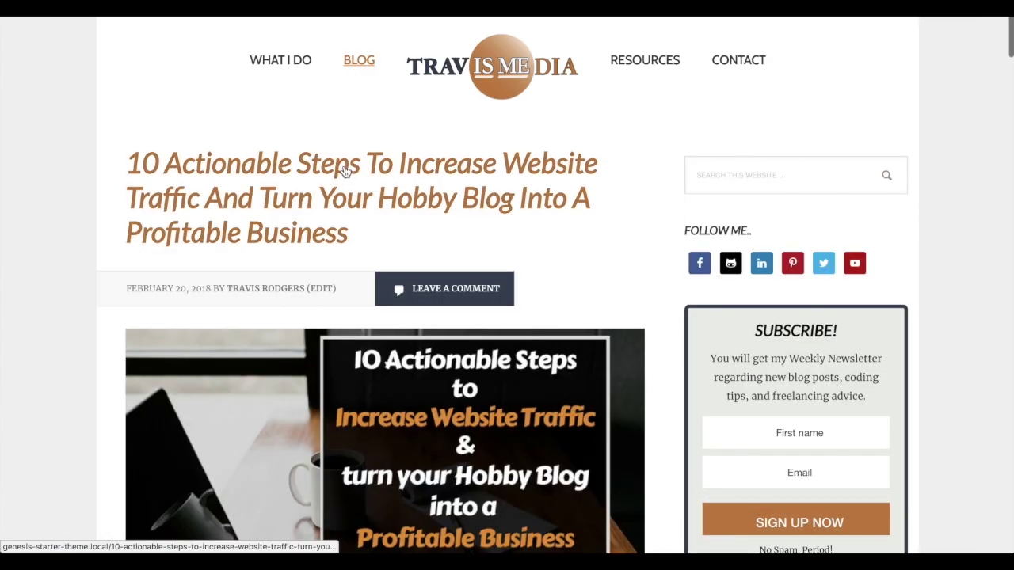
click(345, 173)
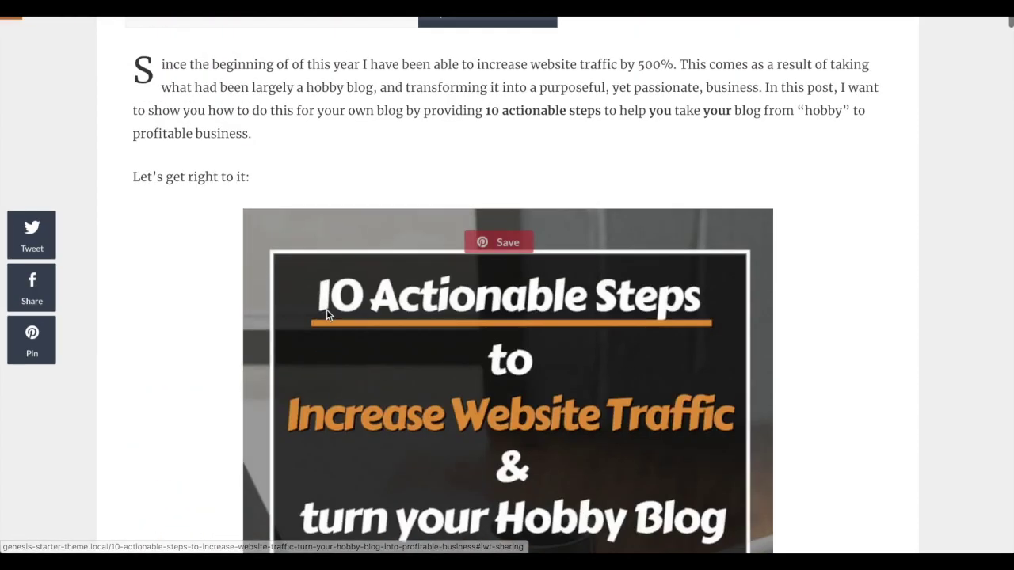
scroll(326, 310, up, 4)
scroll(326, 310, up, 1)
scroll(327, 310, down, 6)
scroll(326, 310, down, 12)
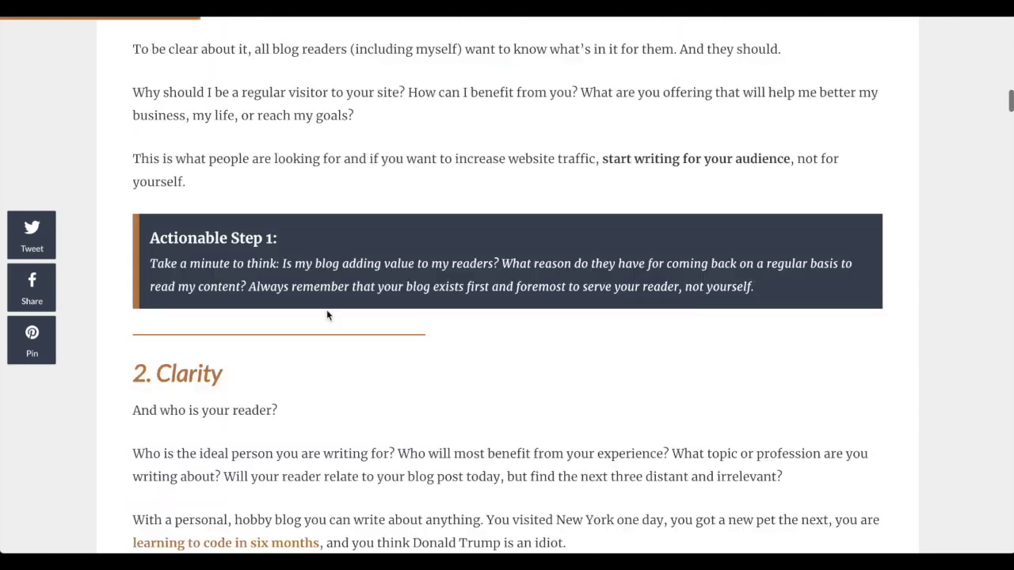
scroll(327, 310, down, 5)
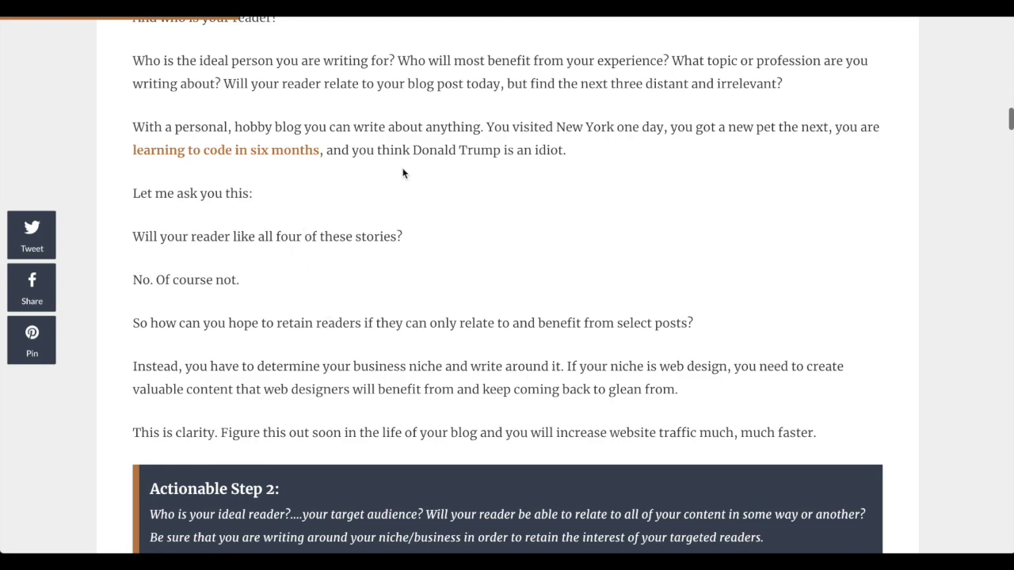
scroll(402, 173, up, 6)
scroll(402, 174, up, 6)
scroll(402, 173, up, 5)
scroll(402, 174, up, 5)
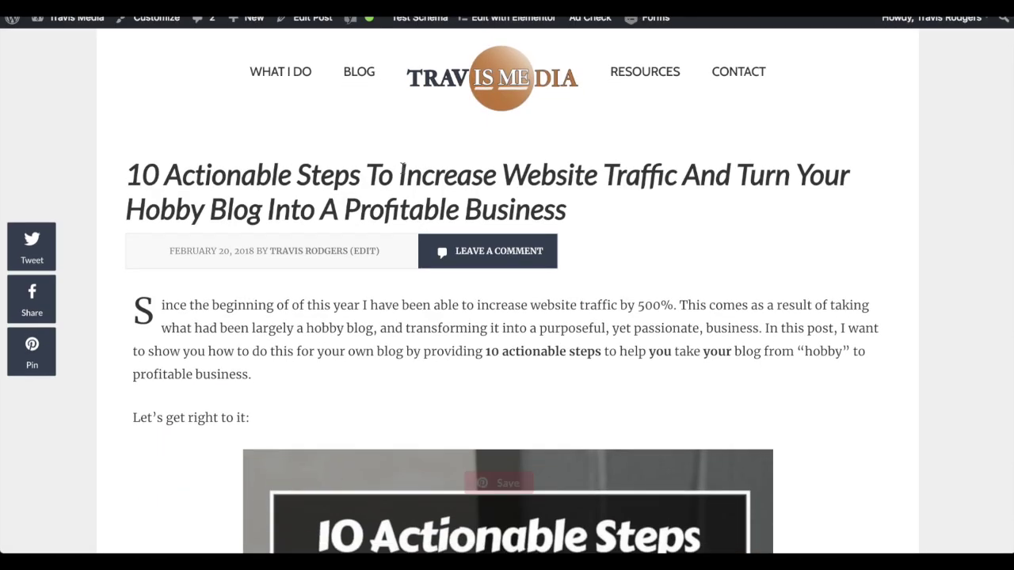
scroll(402, 171, down, 1)
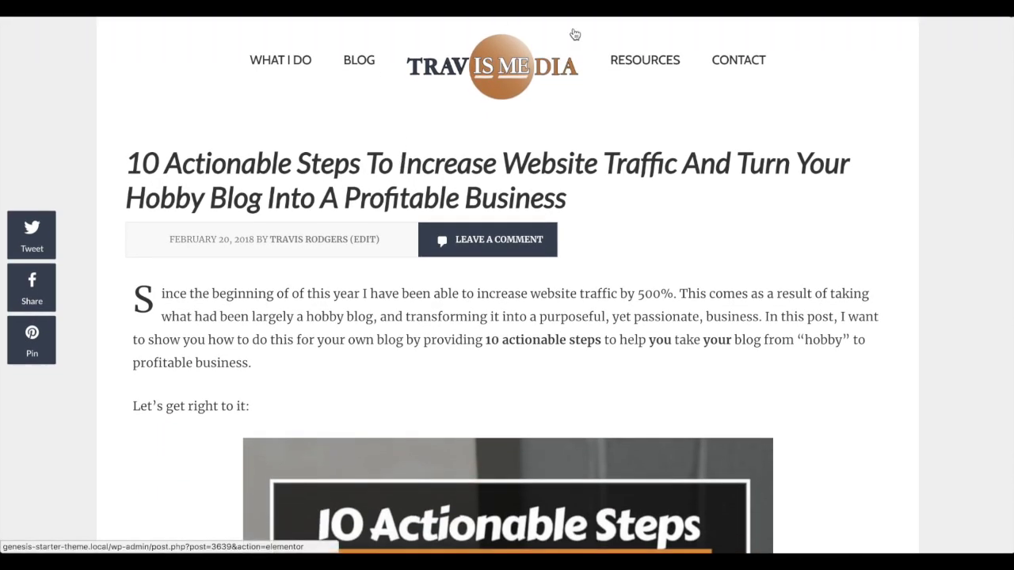
scroll(437, 287, down, 1)
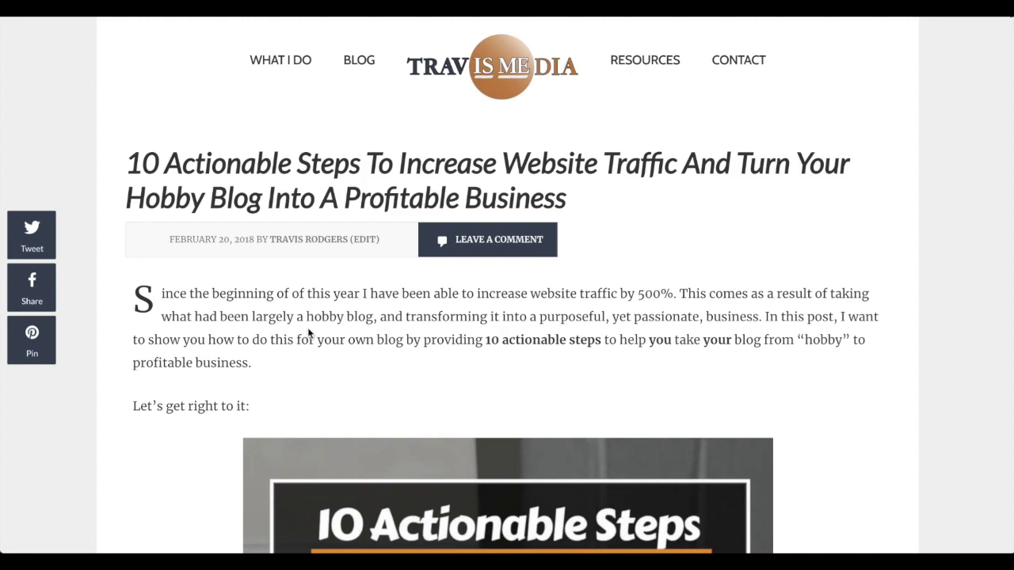
Inspect the post in DevTools and select its main genesis-content element.
key(ctrl+shift+i)
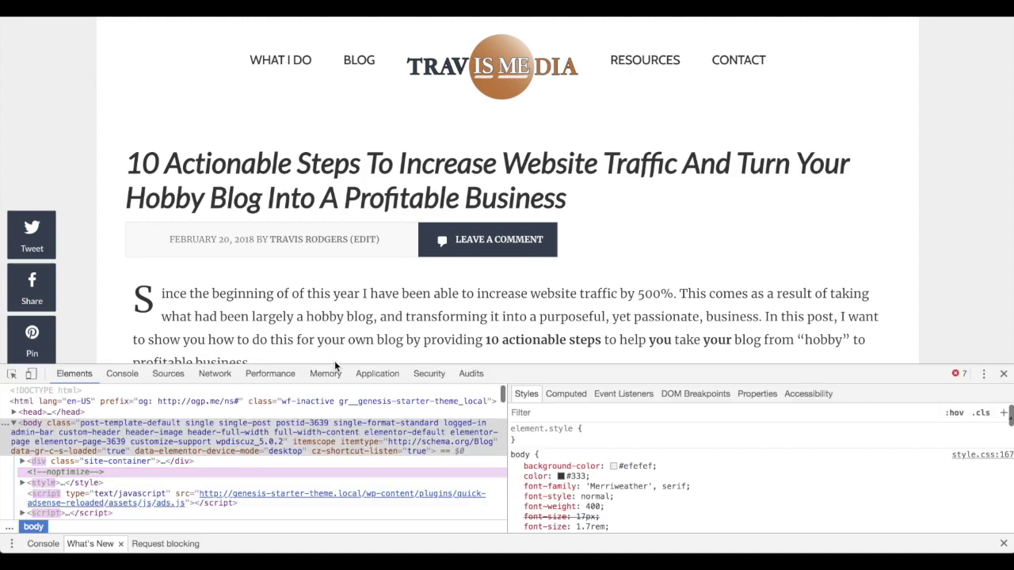
drag(334, 364, 334, 301)
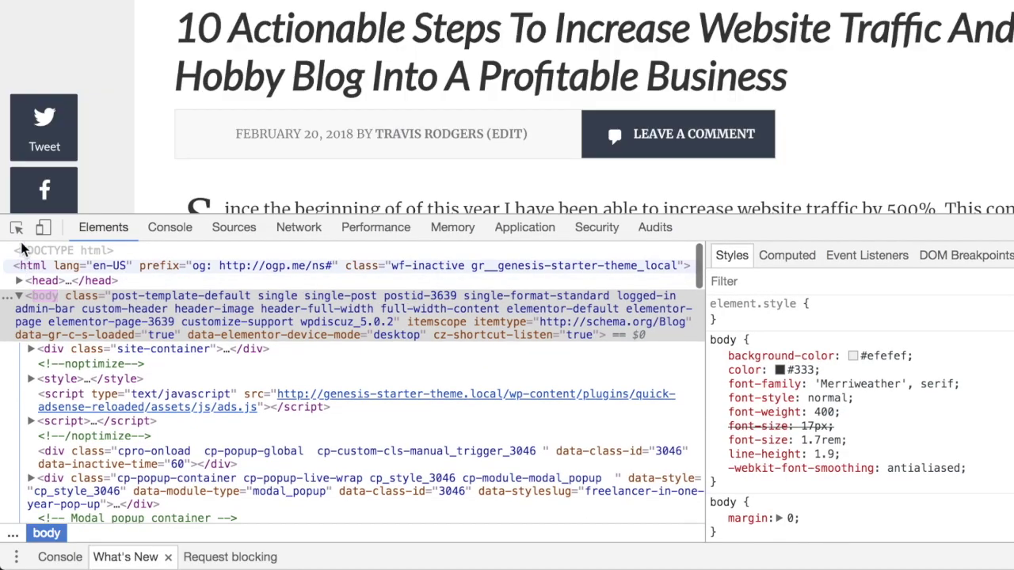
click(16, 227)
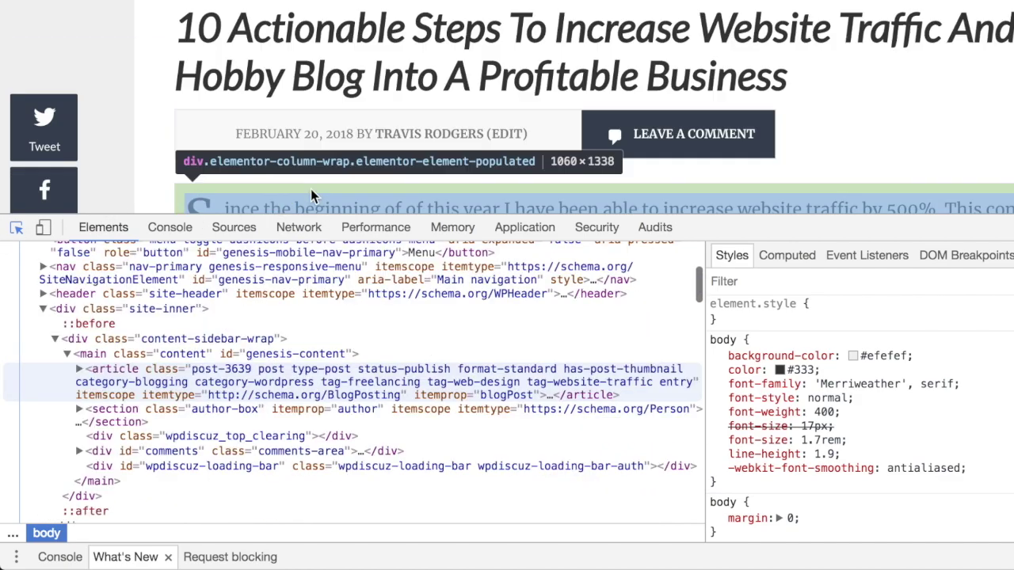
click(310, 177)
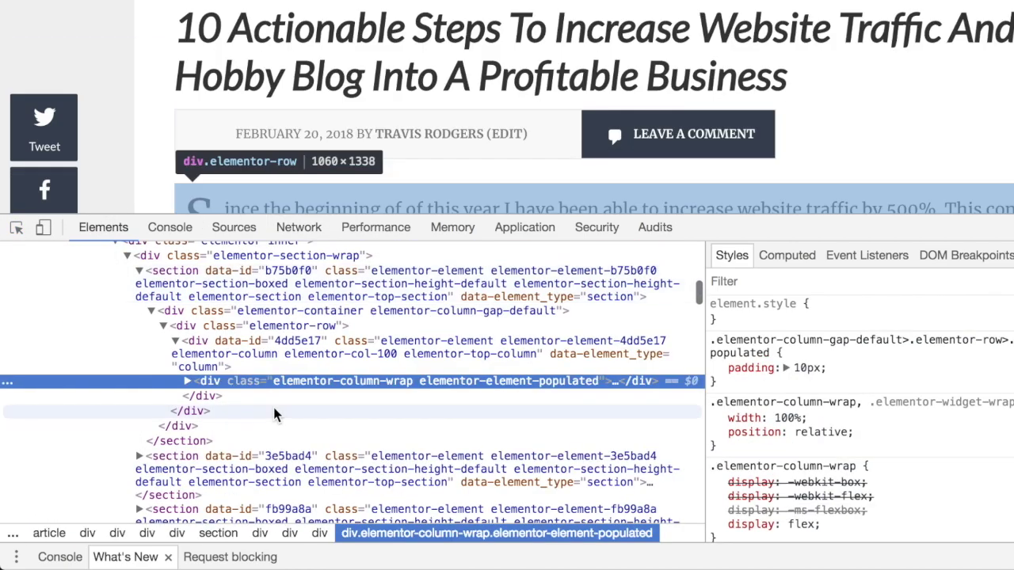
scroll(273, 407, up, 3)
scroll(274, 407, up, 1)
scroll(274, 407, up, 1)
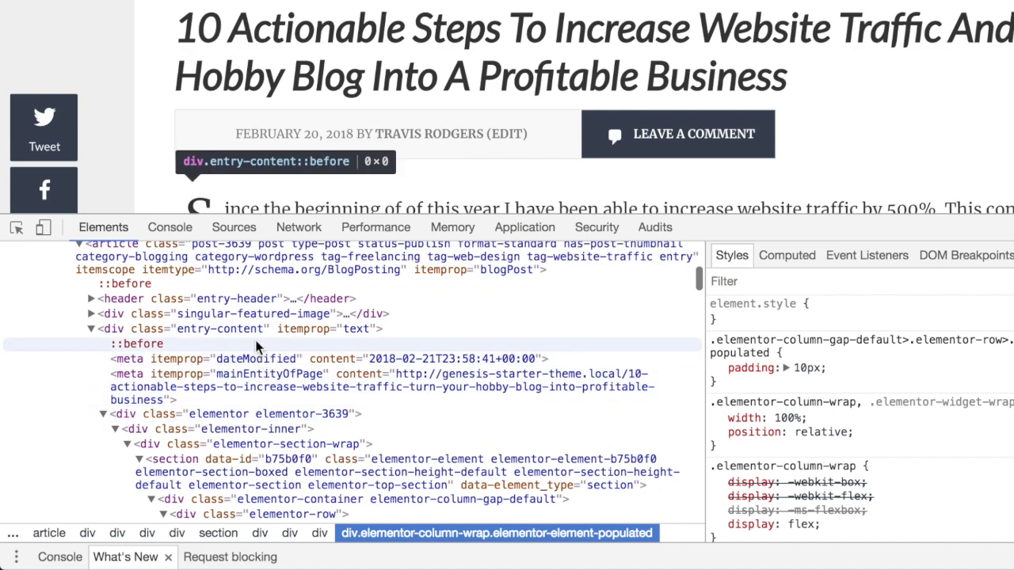
click(256, 329)
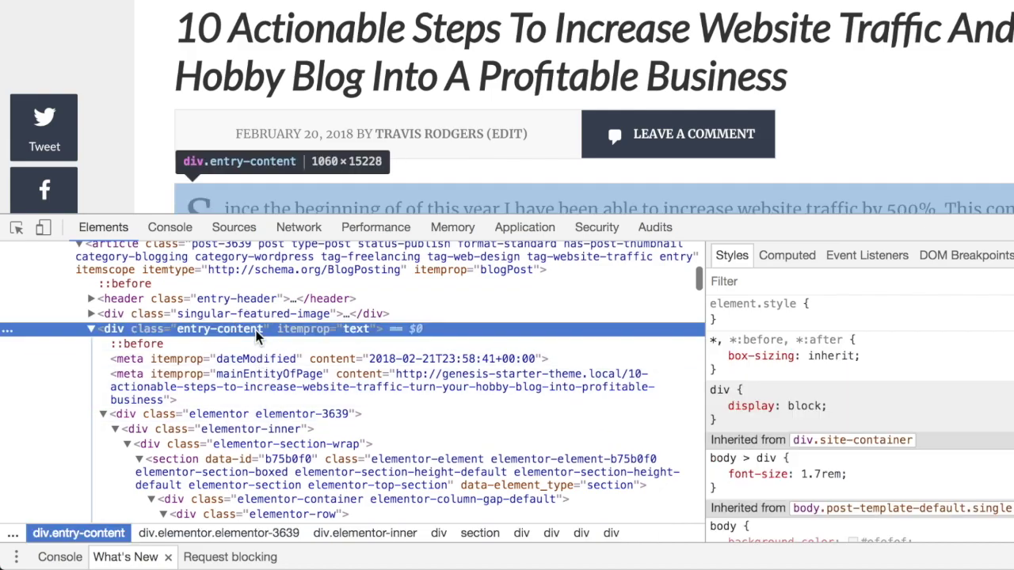
scroll(380, 370, up, 2)
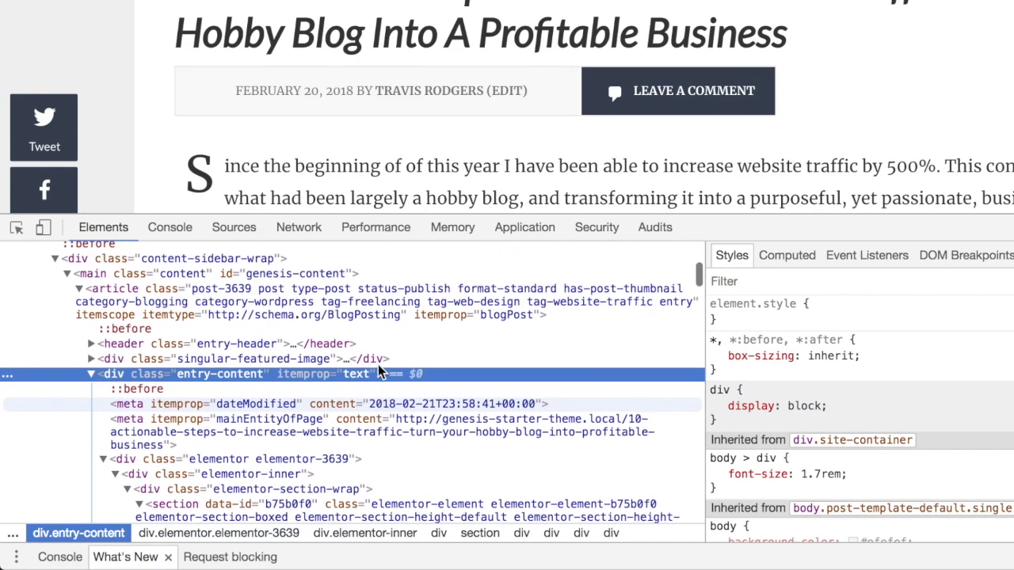
scroll(316, 348, up, 1)
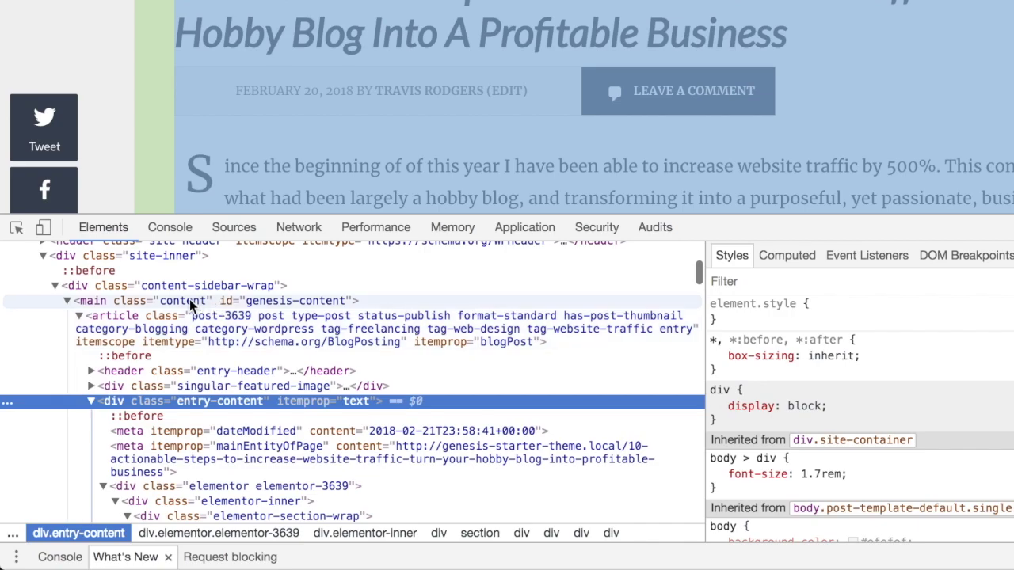
click(189, 300)
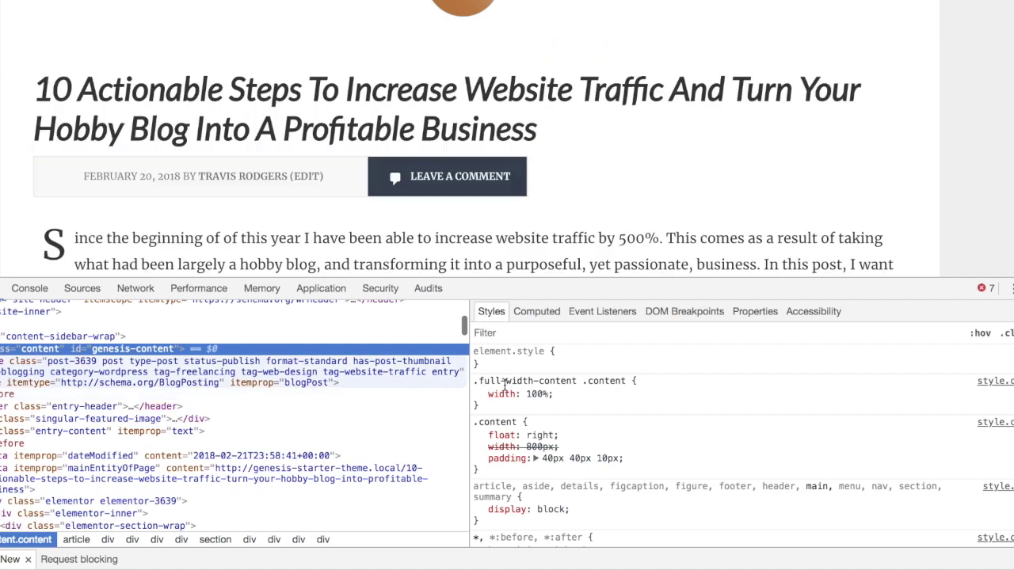
mouse_move(520, 393)
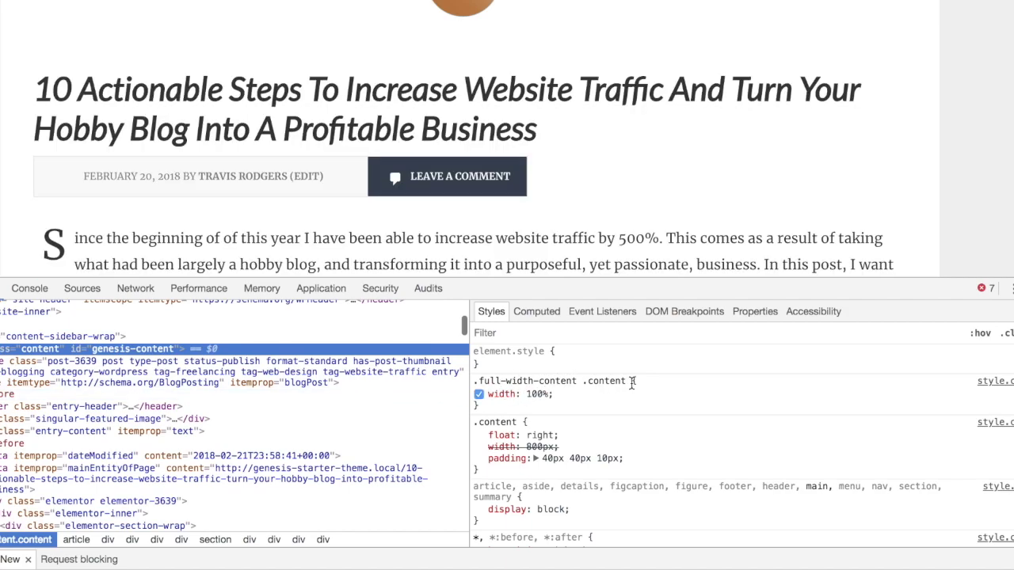
Toggle the 100% width on .full-width-content .content off and back on, then edit its value.
click(478, 395)
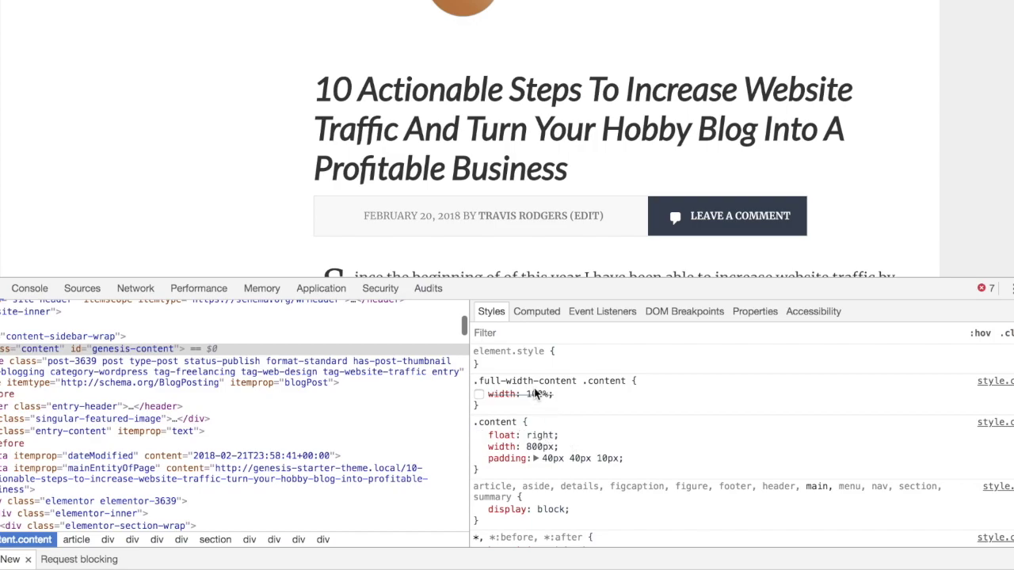
click(478, 394)
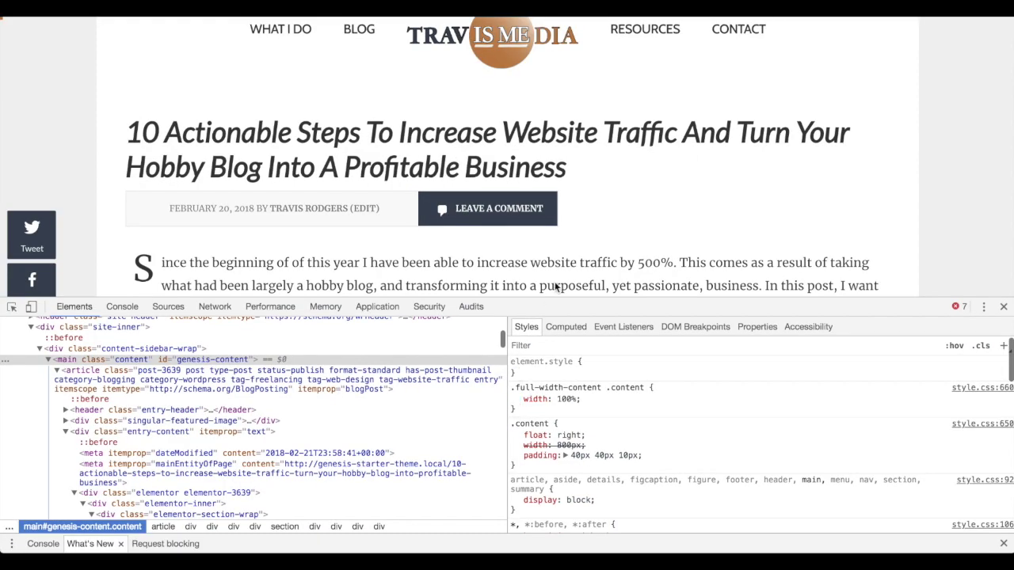
scroll(563, 277, down, 1)
scroll(563, 277, down, 3)
scroll(564, 277, down, 2)
scroll(564, 277, down, 3)
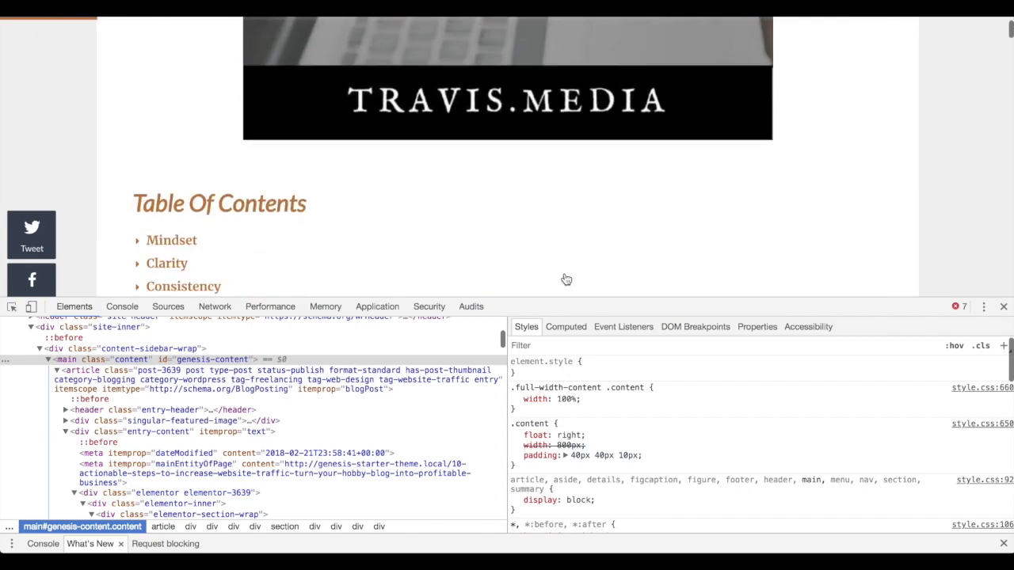
scroll(563, 277, down, 2)
scroll(563, 277, up, 2)
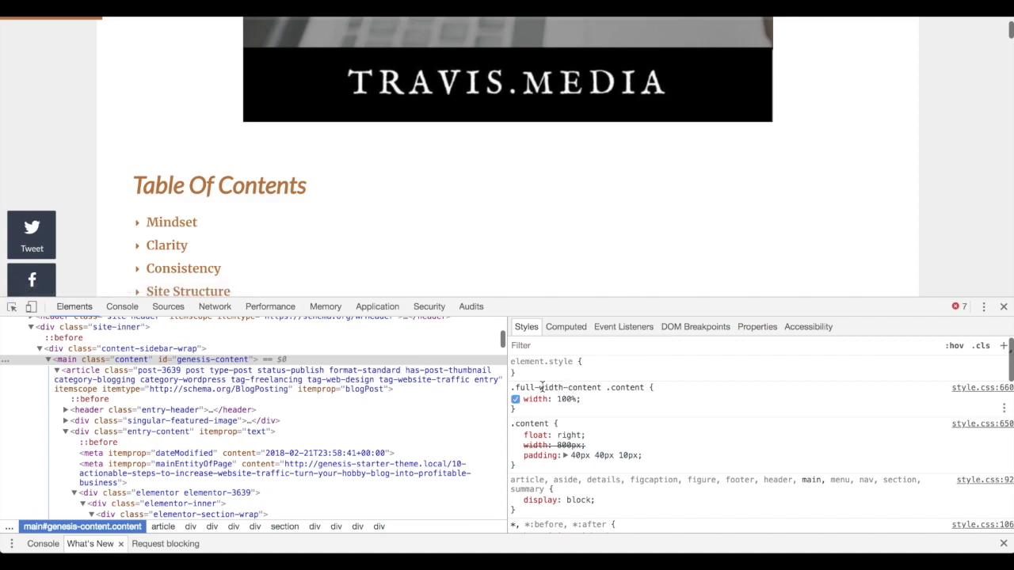
scroll(674, 196, up, 3)
scroll(633, 282, up, 3)
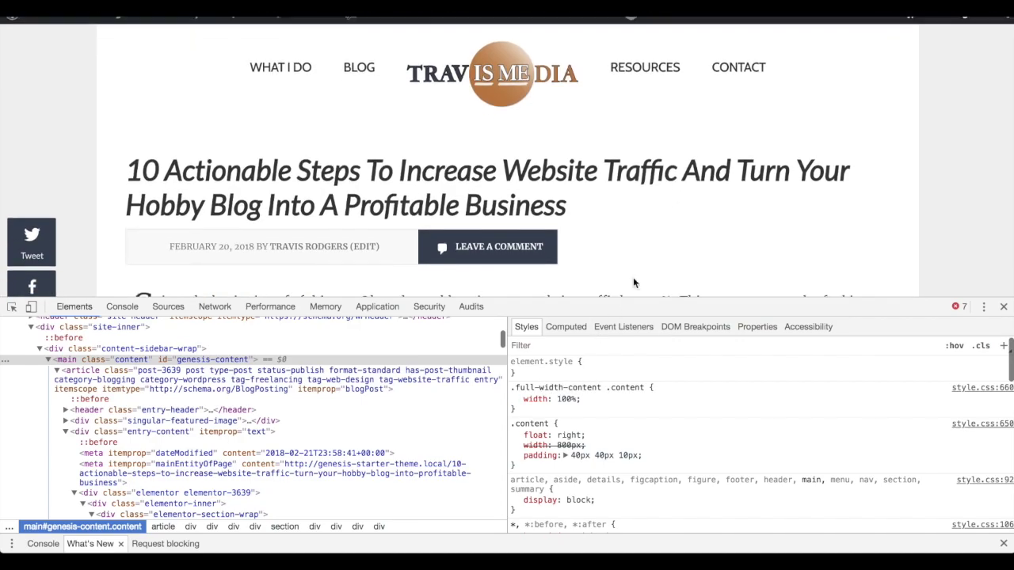
click(566, 398)
Set the .full-width-content .content width to 768px.
text(768)
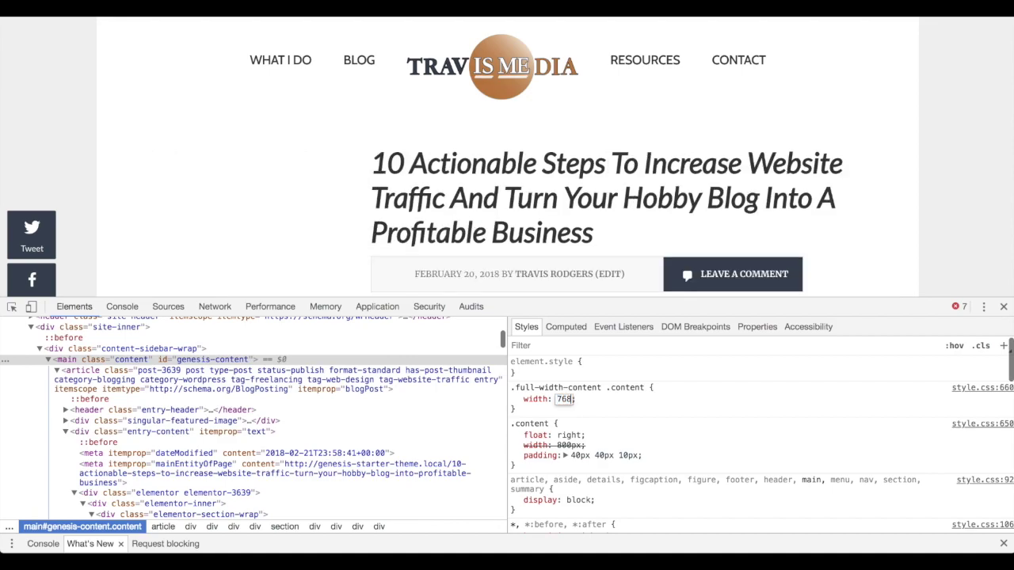
text(px)
click(671, 399)
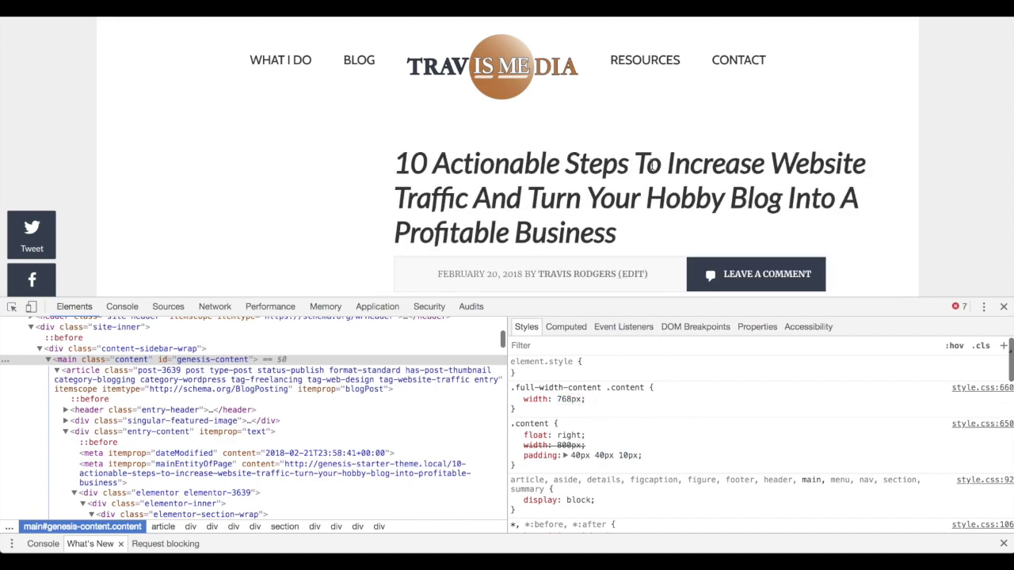
scroll(653, 171, down, 3)
scroll(654, 170, down, 5)
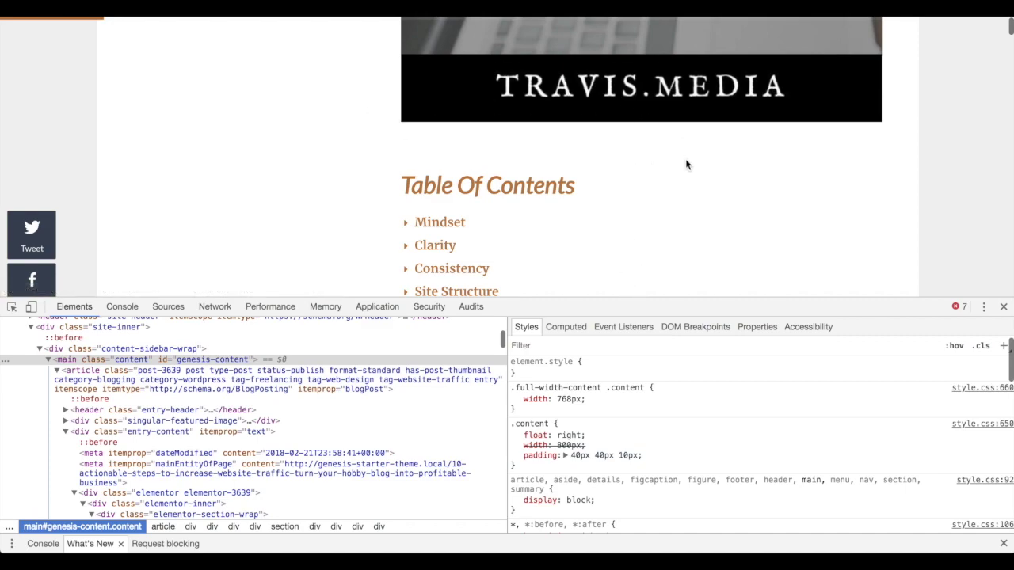
Add float: none and margin: 0 auto to the rule to centre the content.
mouse_move(564, 440)
click(598, 399)
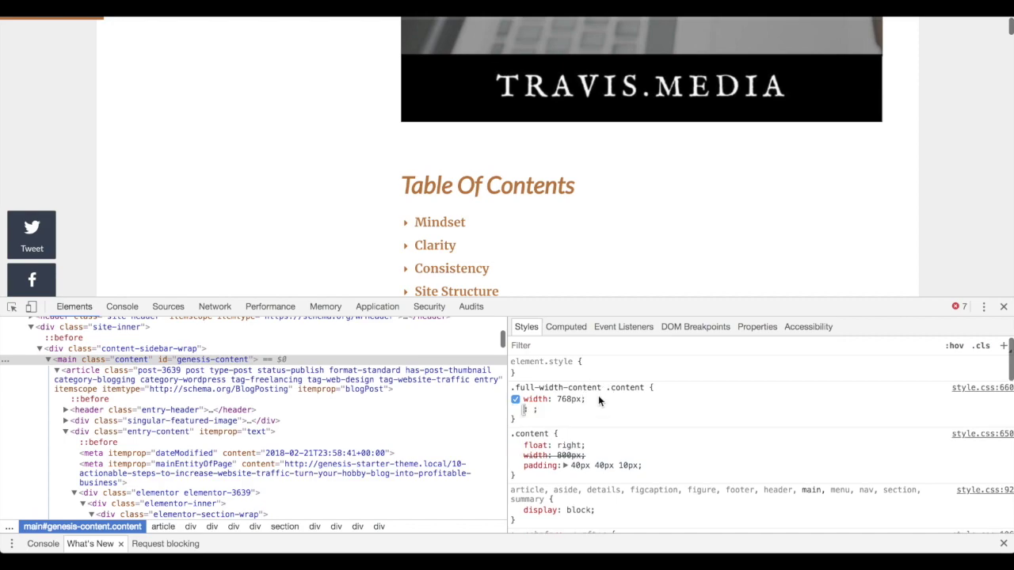
text(float)
key(Tab)
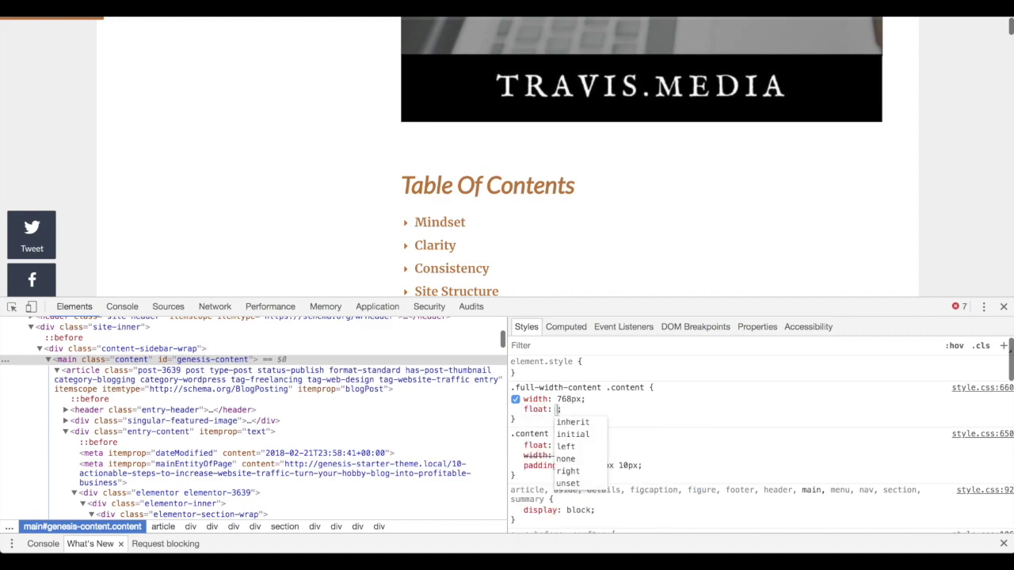
text(none)
key(Return)
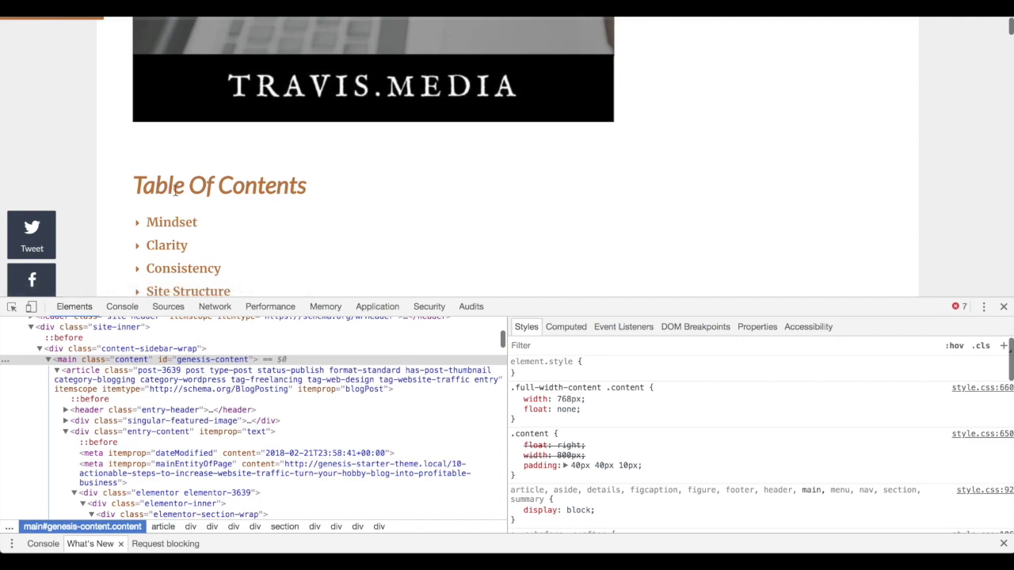
click(602, 412)
text(margin)
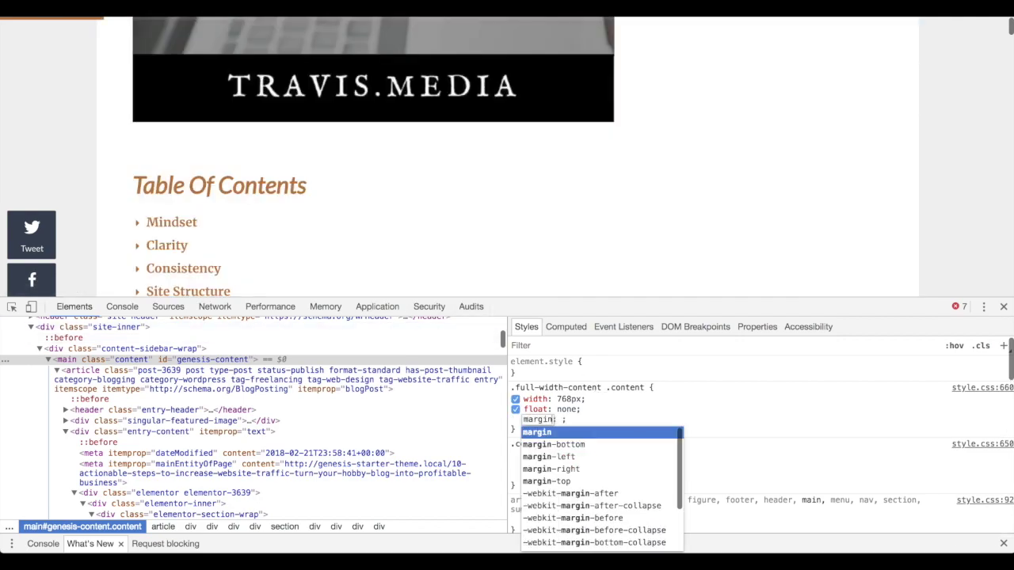
text(: 0 auto)
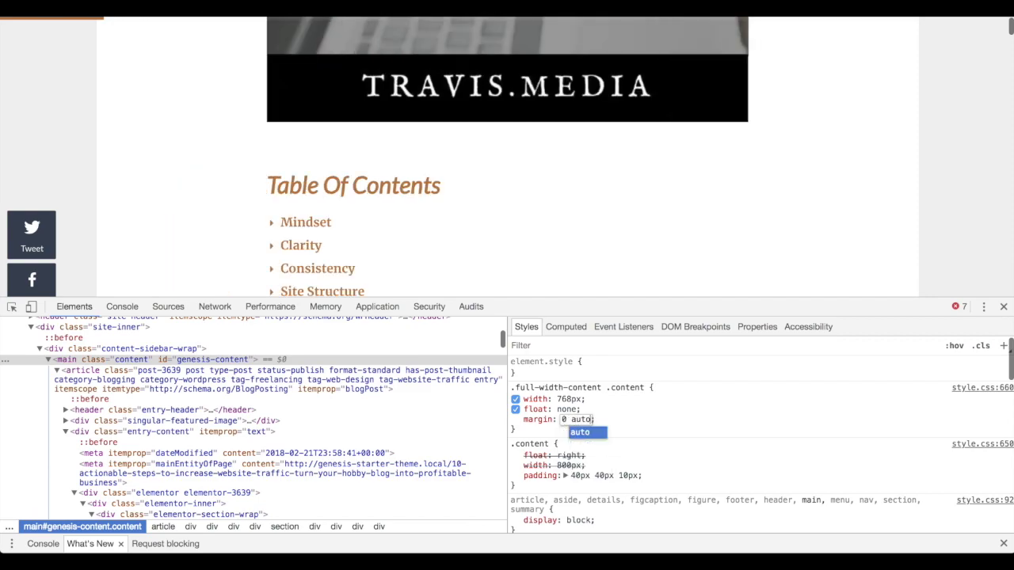
key(Return)
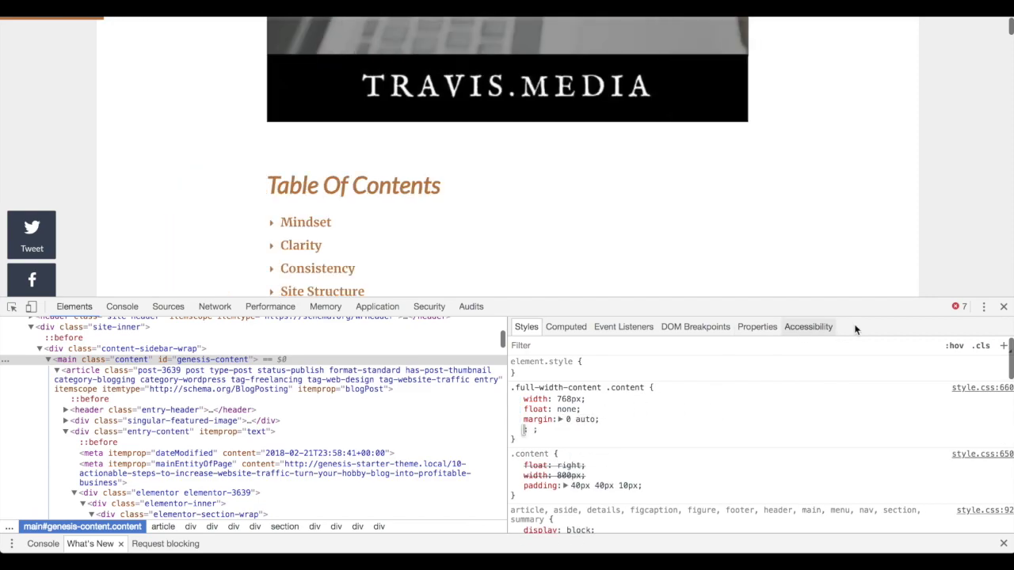
Close DevTools and scroll the centred 768px post down to Actionable Step 1.
click(984, 309)
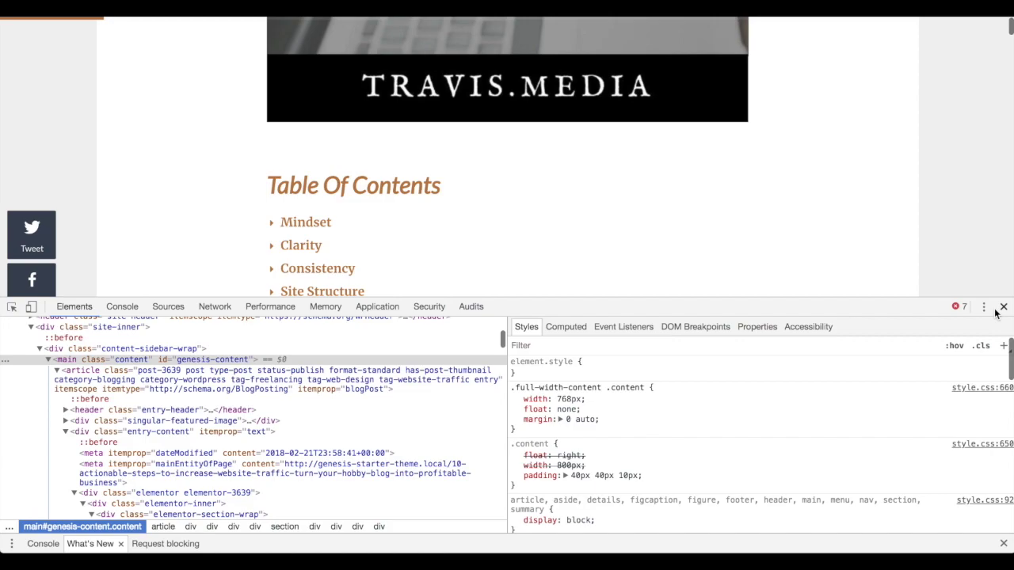
click(1002, 308)
scroll(637, 316, down, 10)
scroll(637, 317, down, 3)
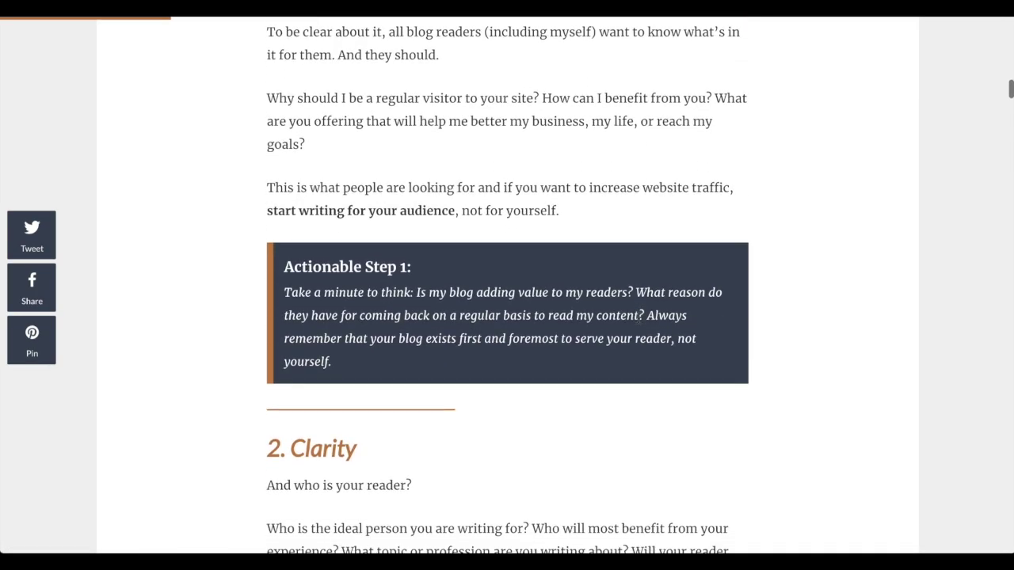
scroll(637, 317, down, 5)
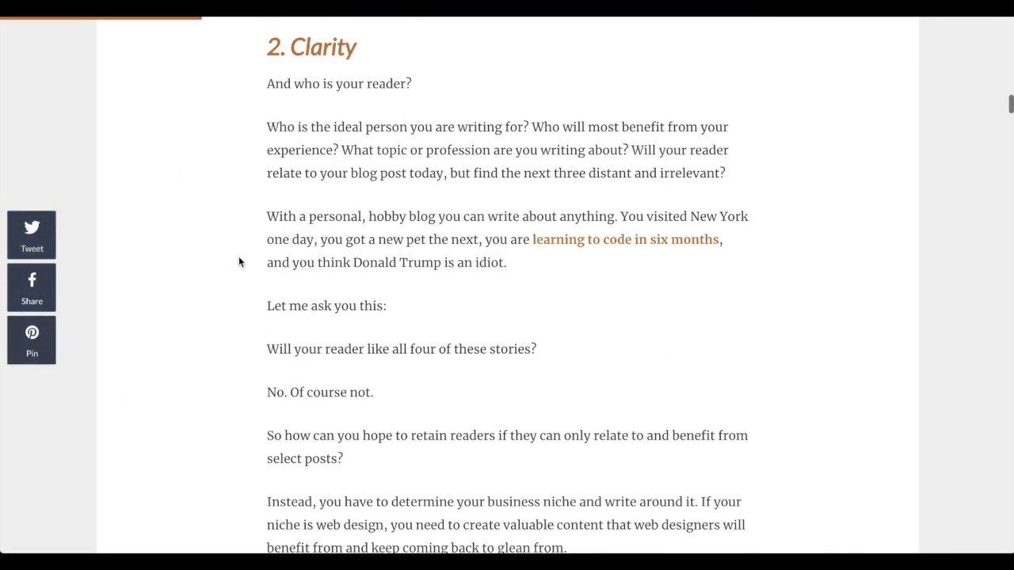
scroll(558, 343, down, 10)
scroll(558, 343, down, 6)
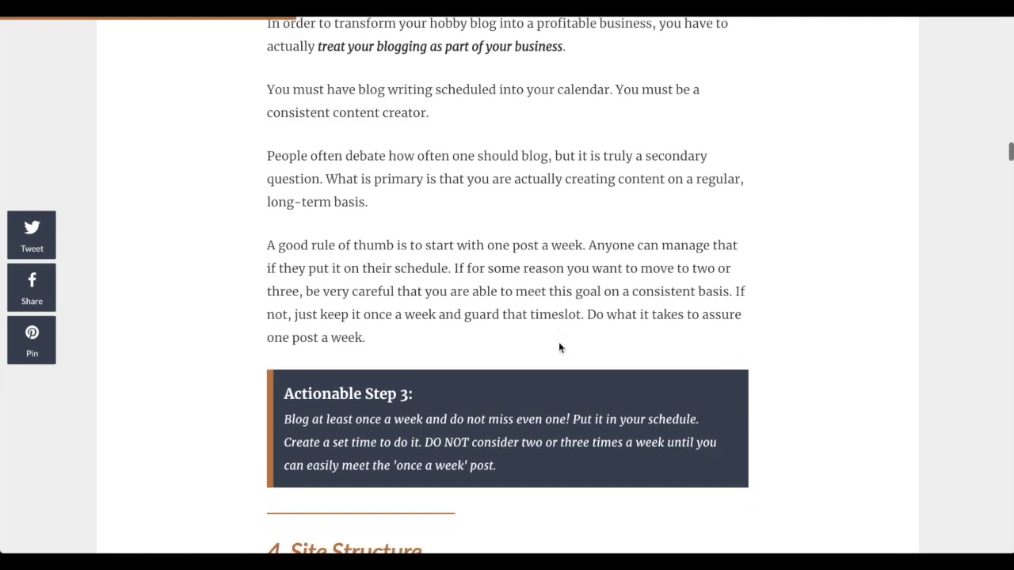
scroll(560, 317, up, 10)
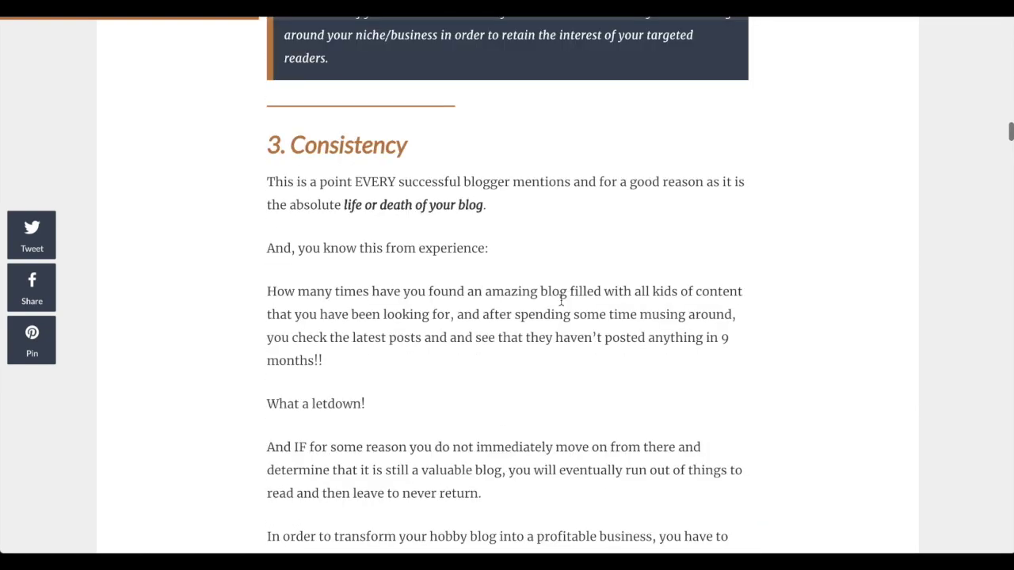
scroll(560, 301, up, 3)
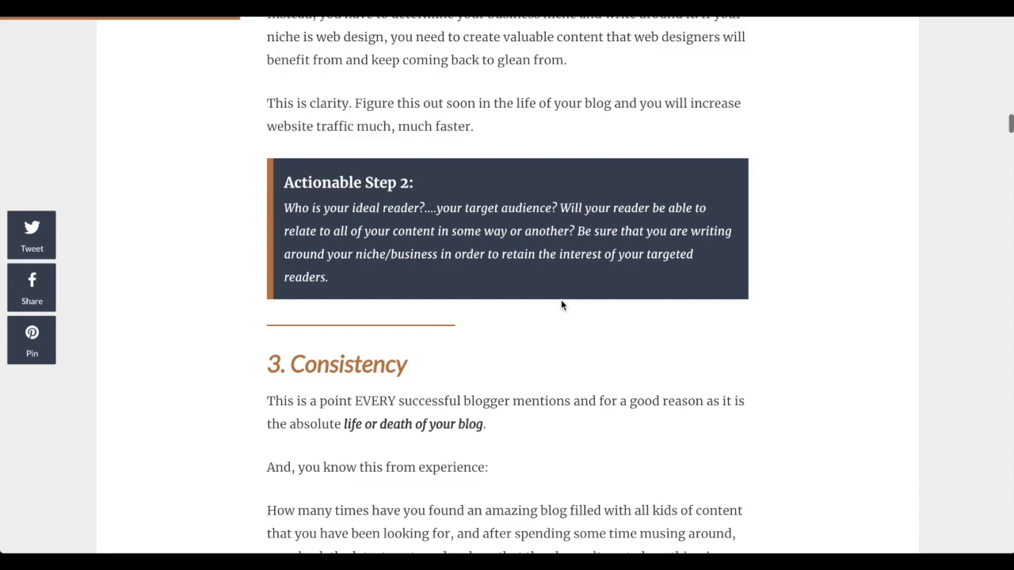
scroll(561, 305, up, 10)
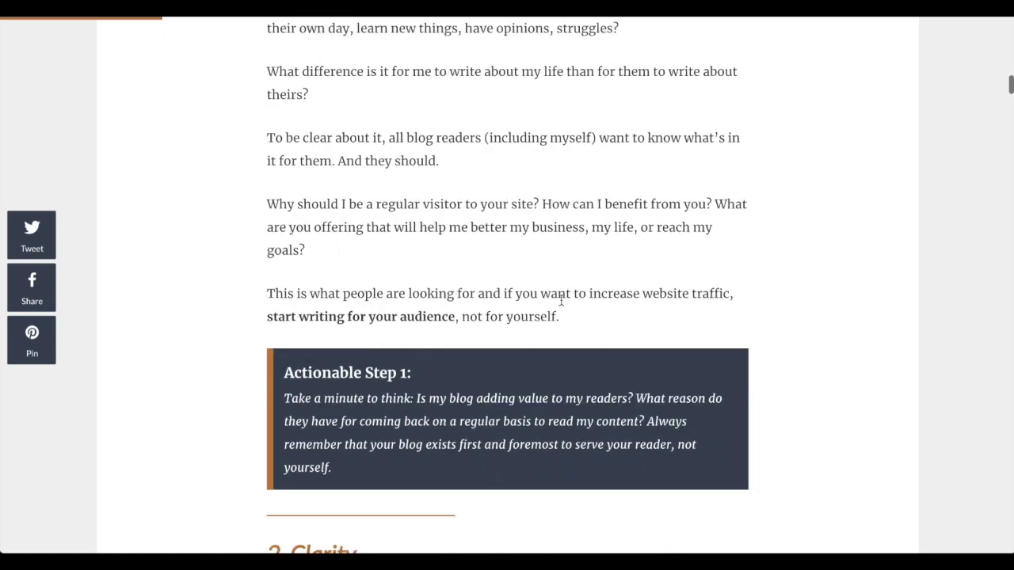
scroll(561, 305, down, 2)
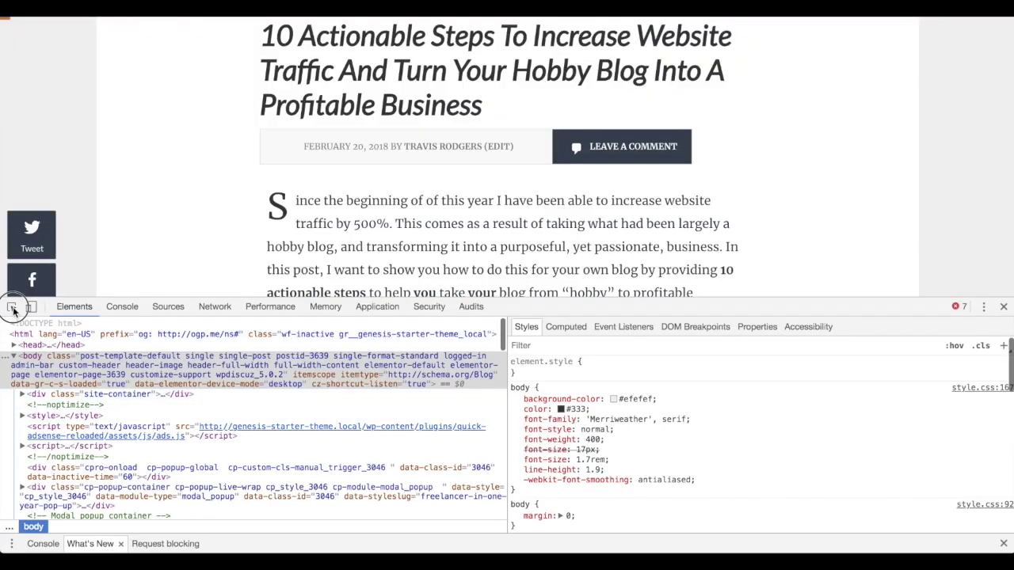
Inspect the post's main content element and grab its .full-width-content .content selector.
click(13, 310)
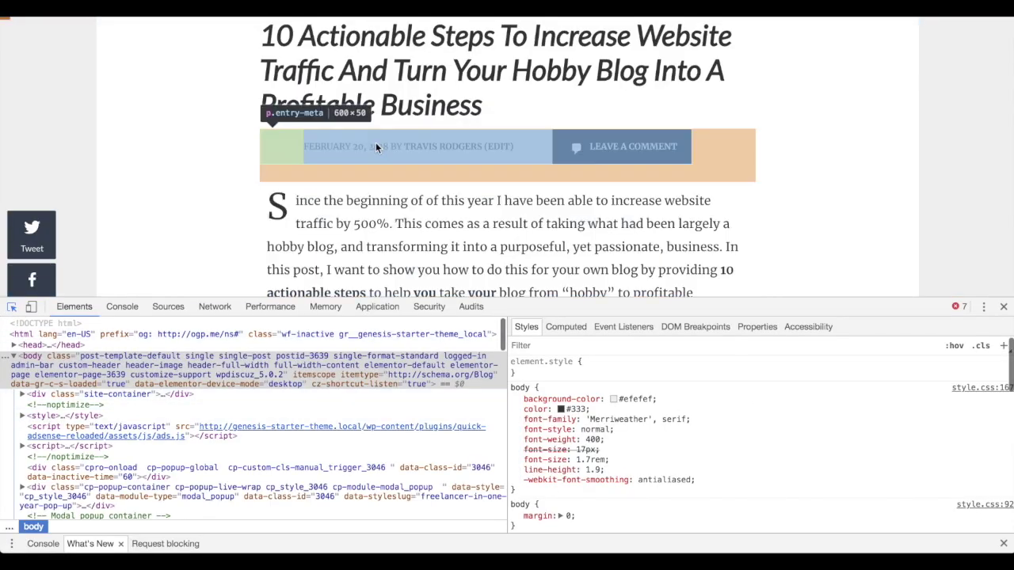
click(387, 102)
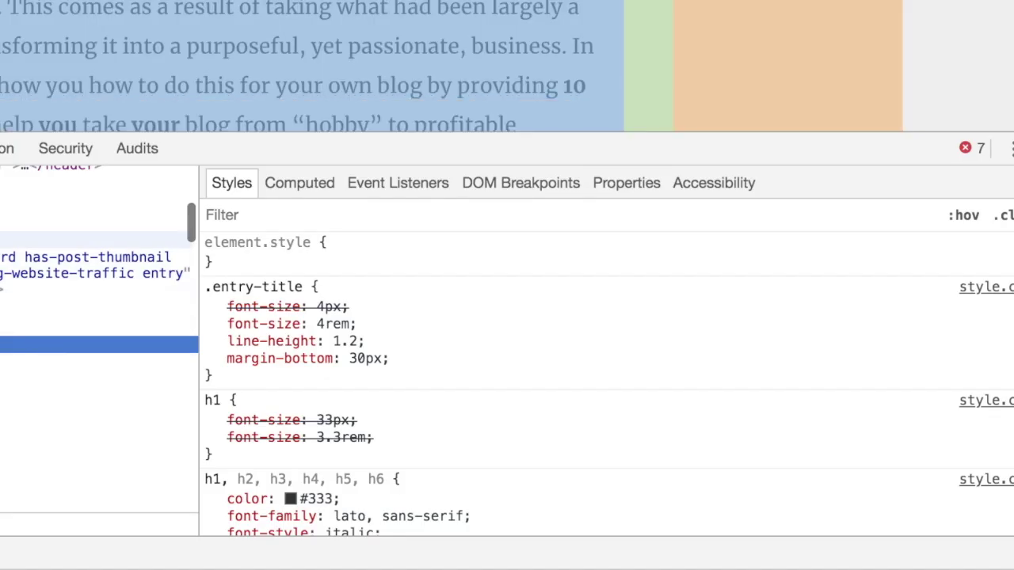
click(159, 358)
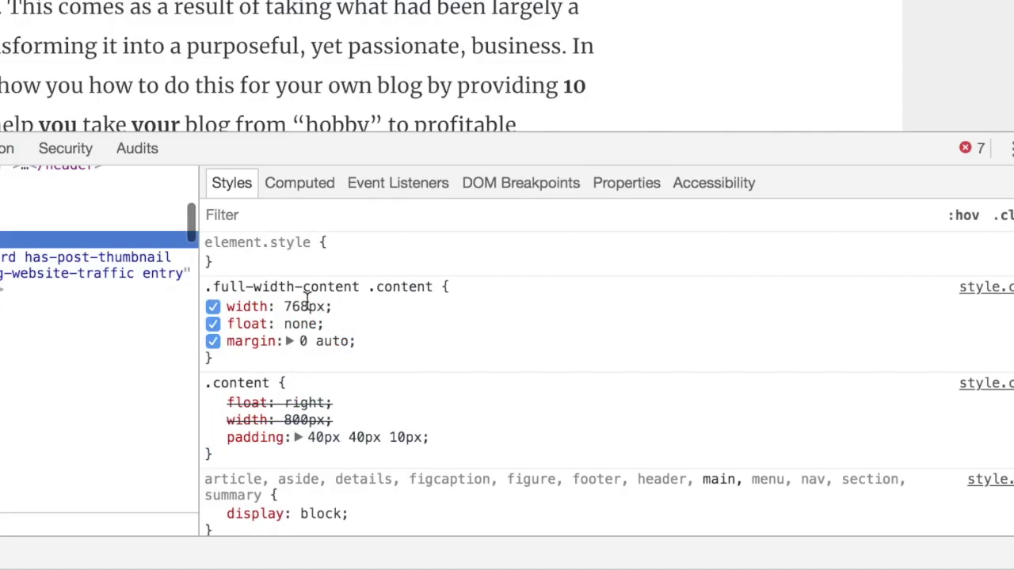
click(292, 286)
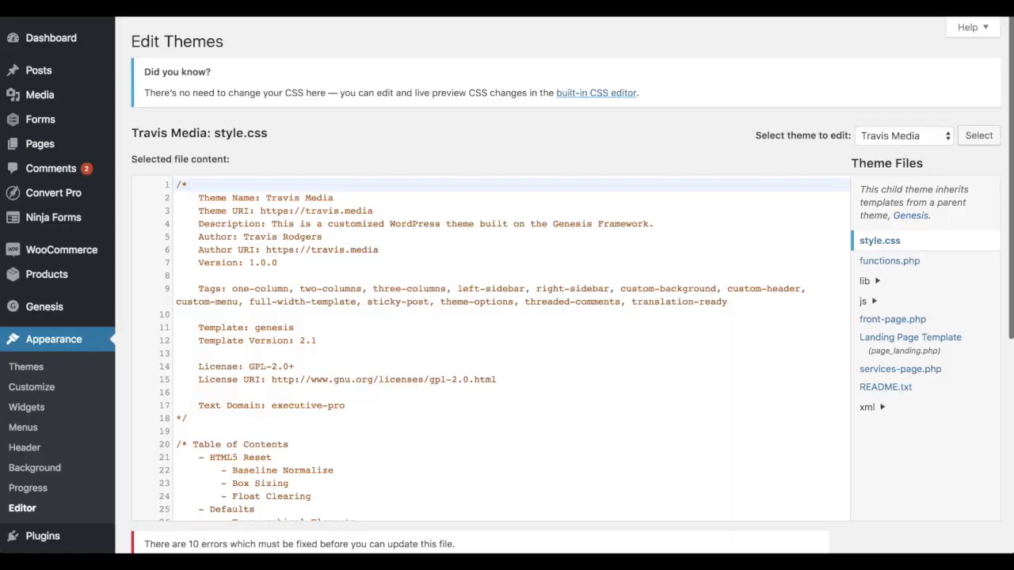
Search style.css for .full-width-content .content to reach its rule at line 660.
click(393, 328)
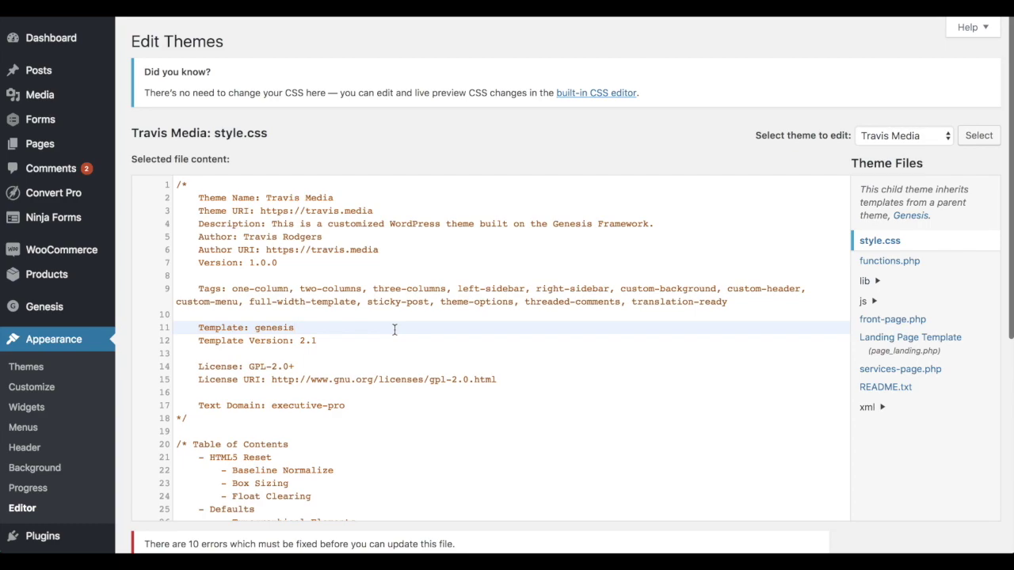
key(ctrl+f)
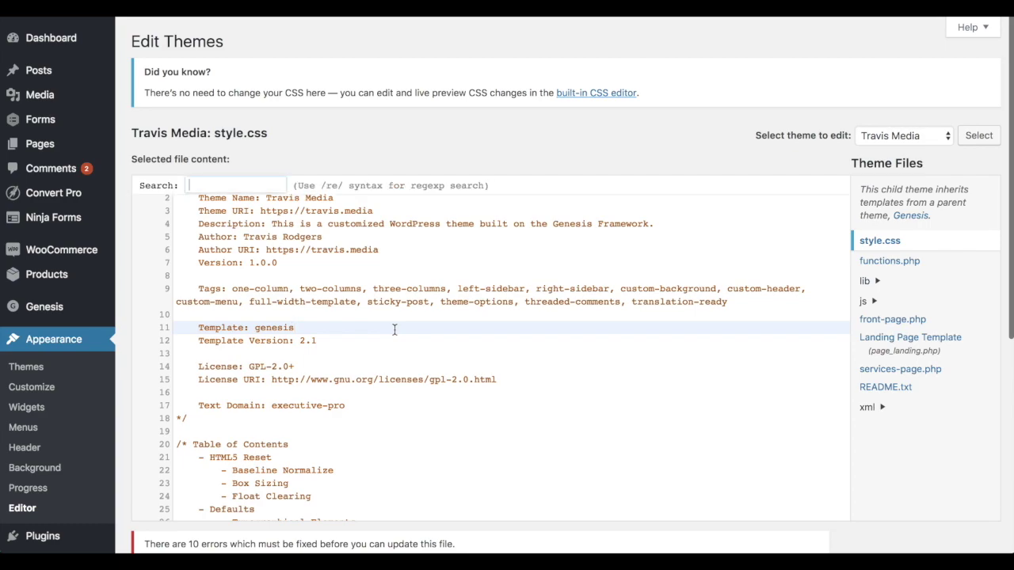
text(.full-width-content .content)
key(Return)
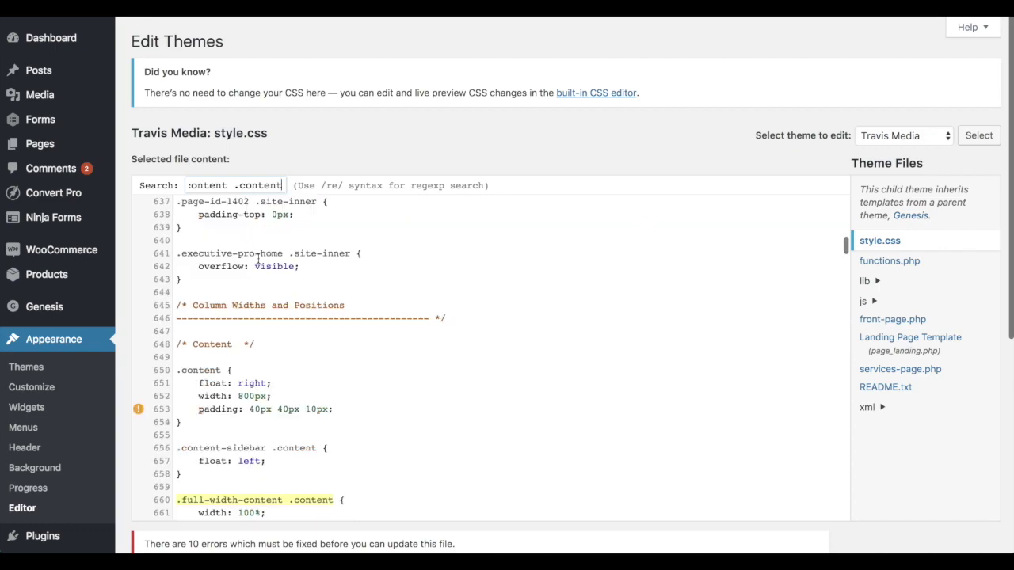
scroll(296, 368, down, 3)
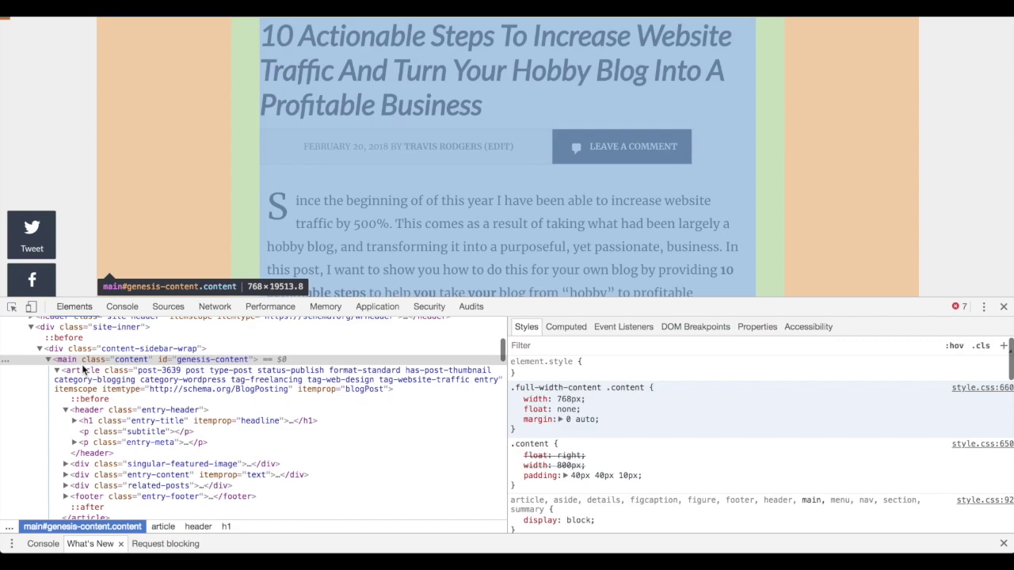
Select the <body> node in the Elements tree to view its single and full-width-content classes.
scroll(154, 398, up, 3)
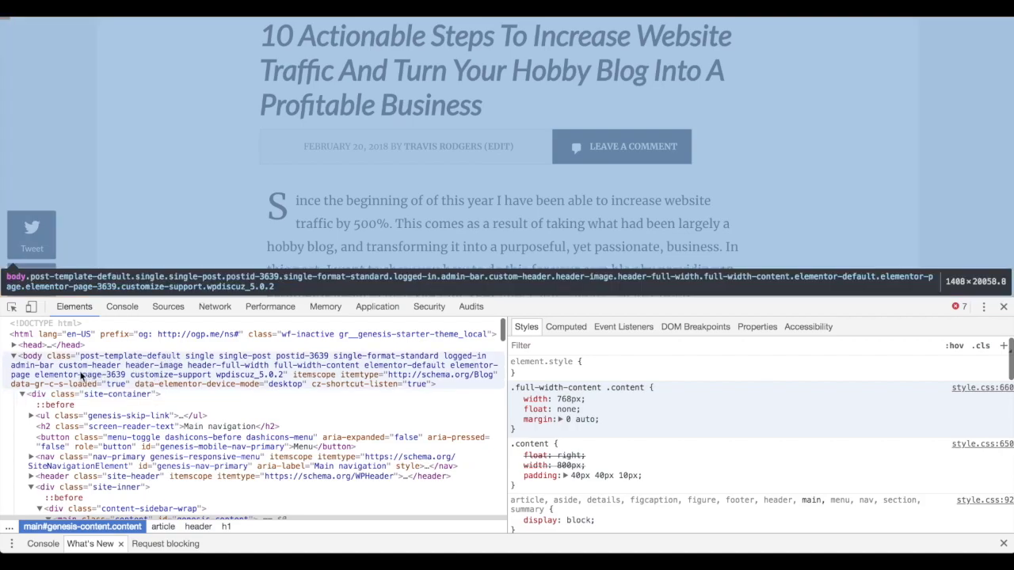
click(200, 358)
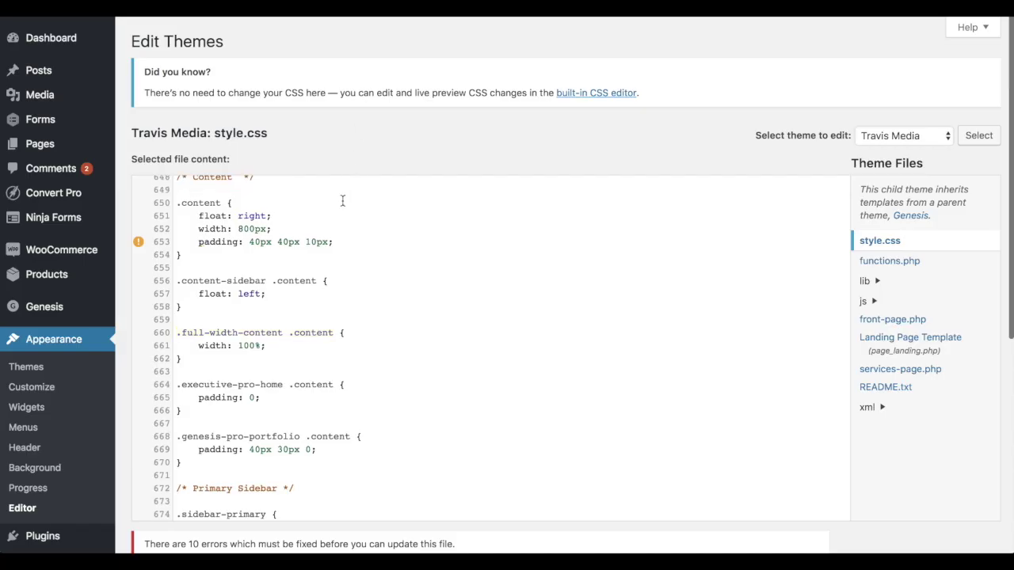
Duplicate the .full-width-content .content rule and prefix the copy as .single.full-width-content.
scroll(341, 222, down, 1)
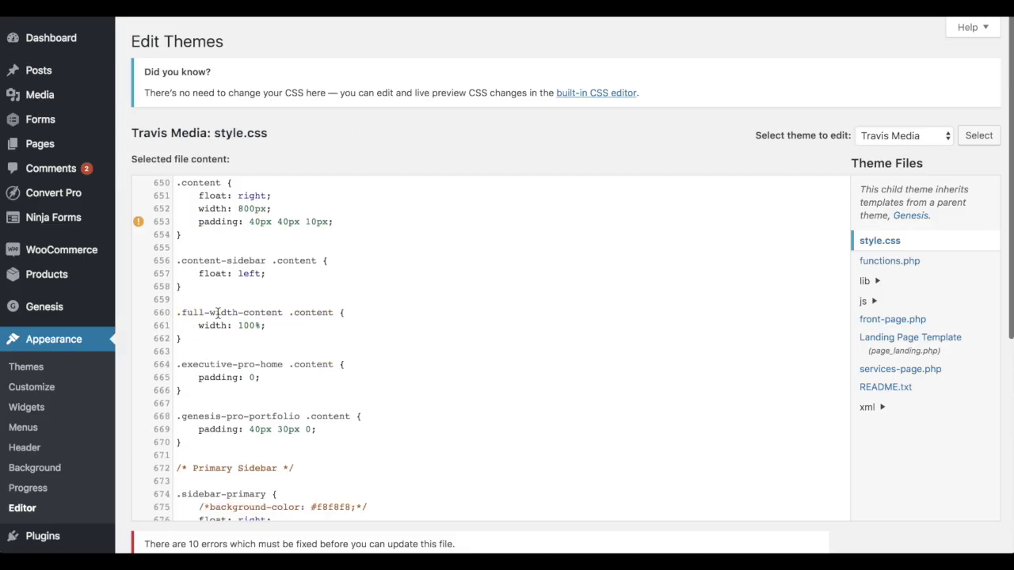
drag(177, 312, 186, 338)
key(ctrl+c)
click(186, 338)
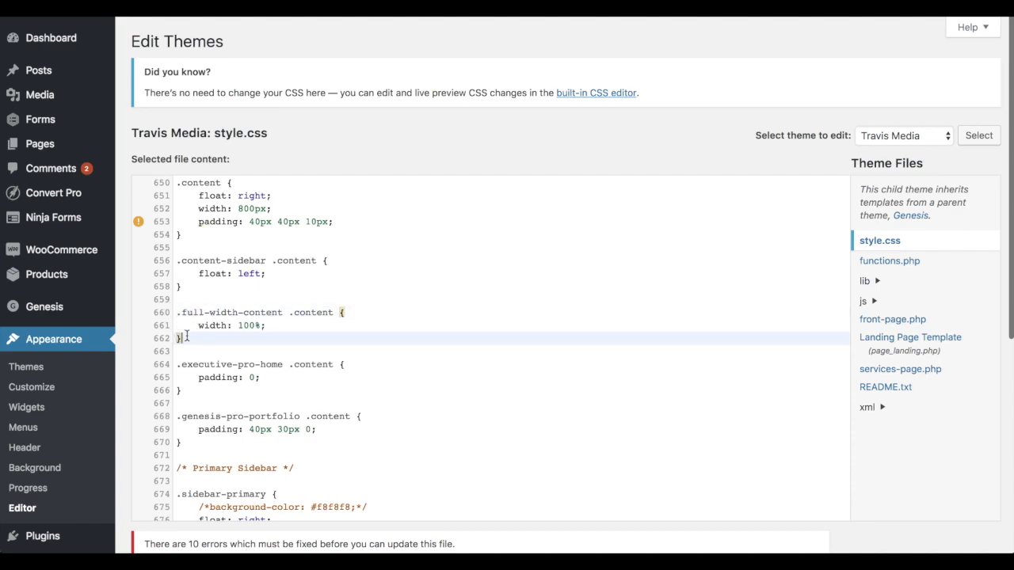
key(Return)
key(Return)
key(ctrl+v)
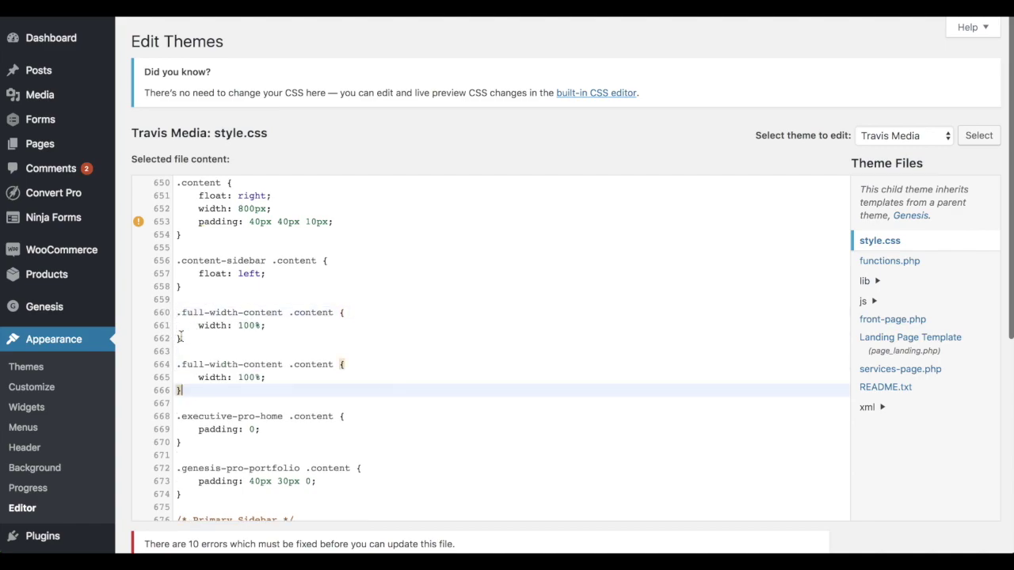
click(177, 365)
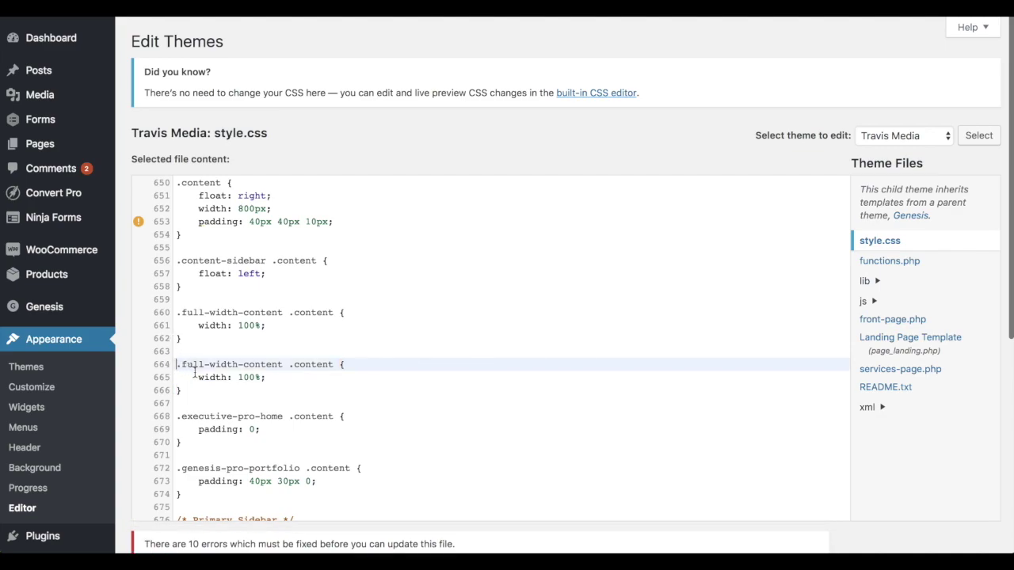
text(.single)
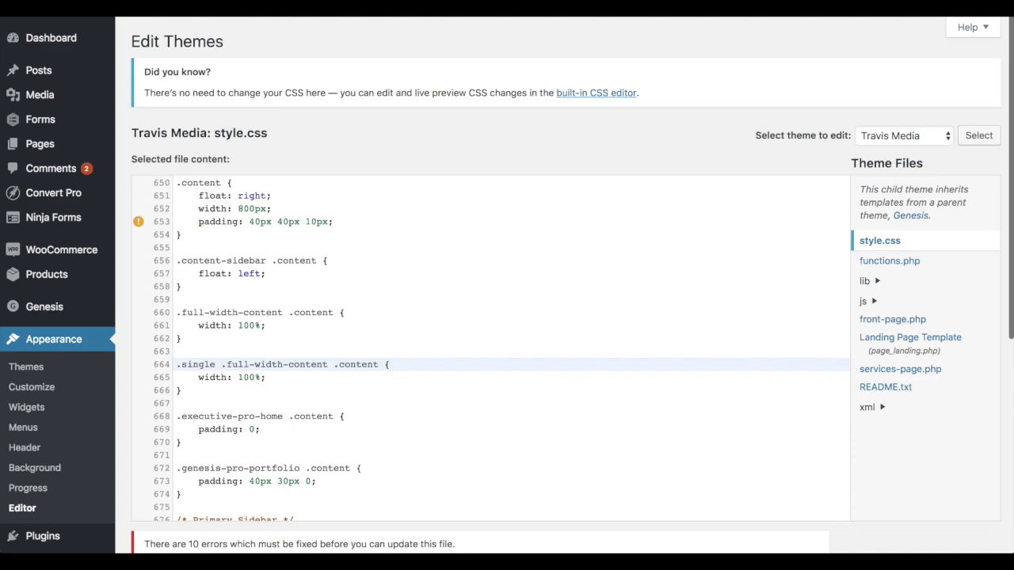
key(BackSpace)
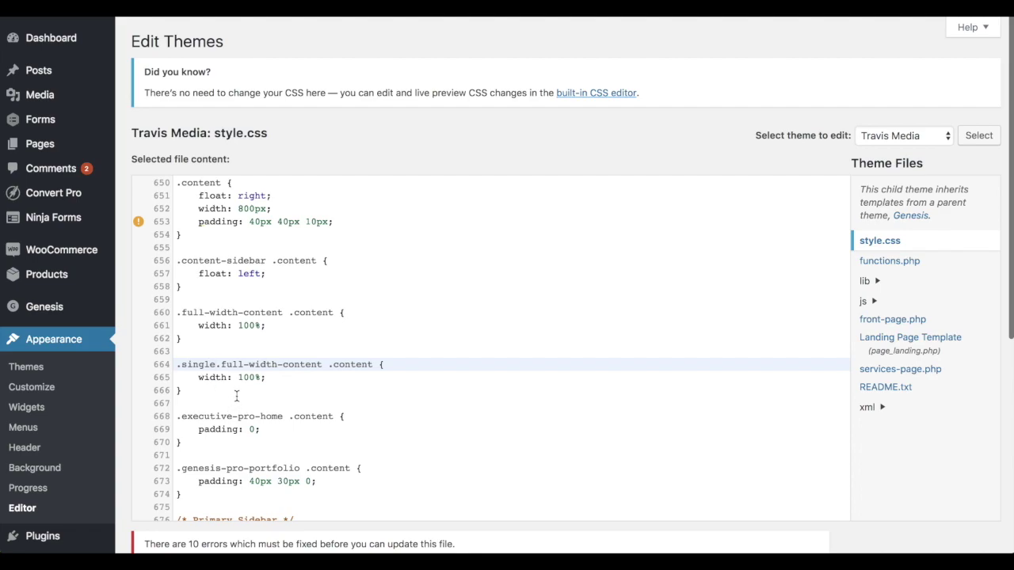
Change the copy's width to 768px, add float: none and margin: 0 auto, and save.
click(267, 388)
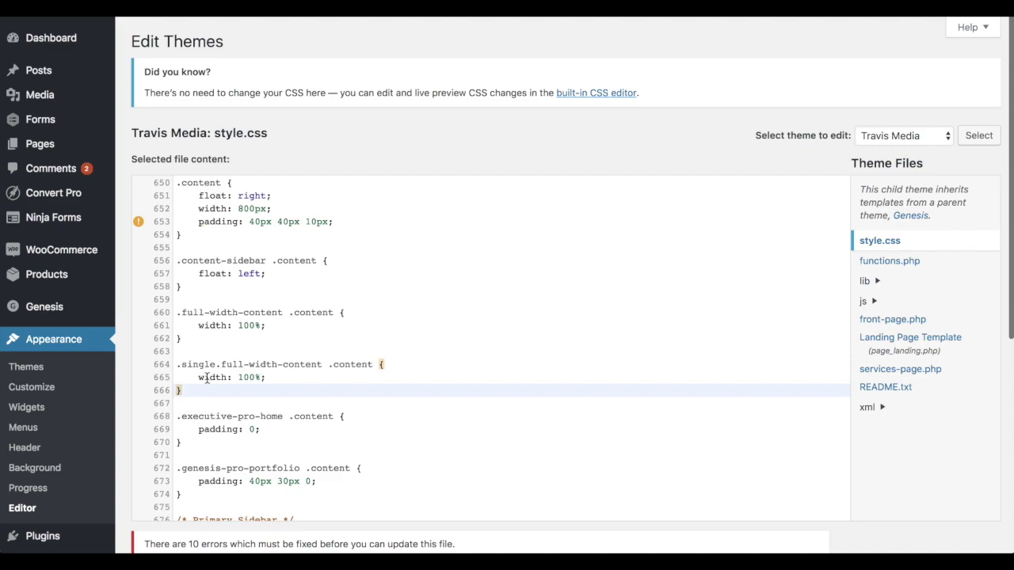
double_click(252, 378)
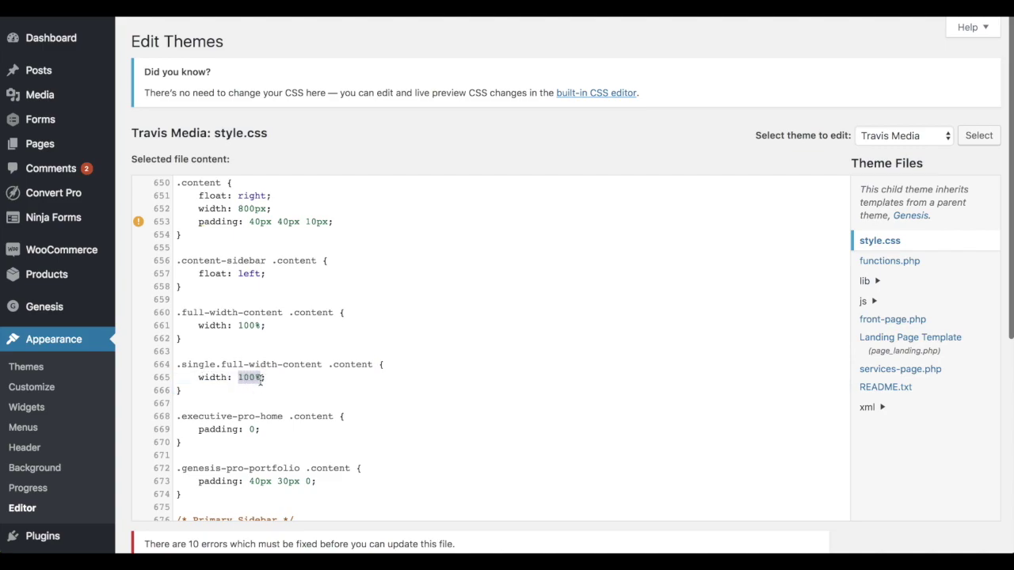
text(768px)
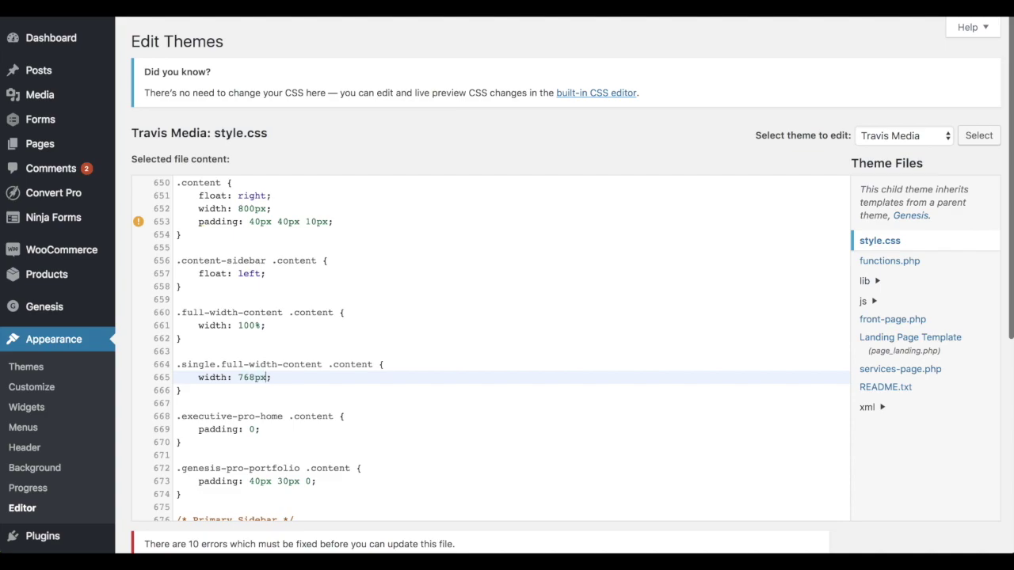
click(278, 379)
key(Return)
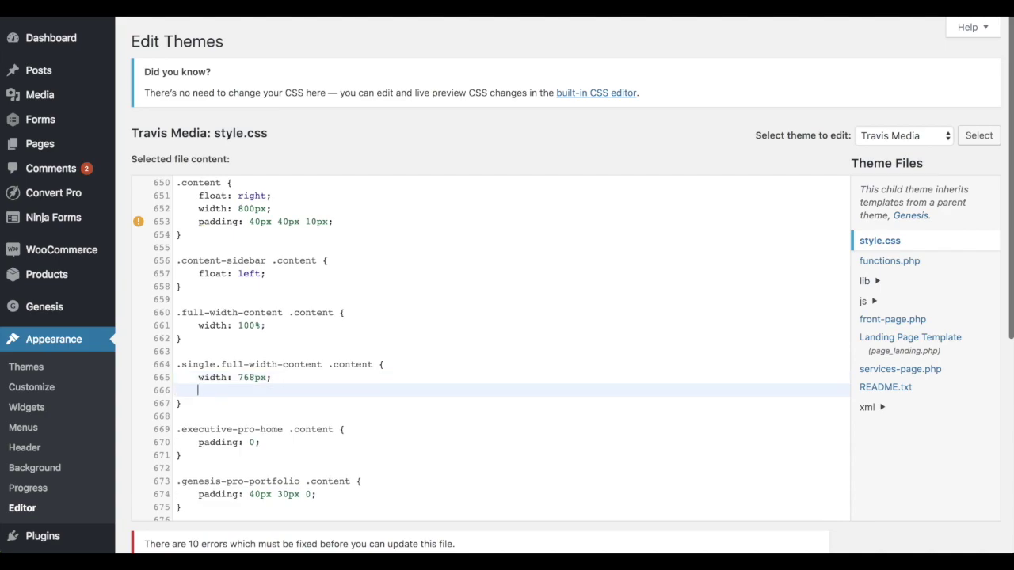
text(float: non)
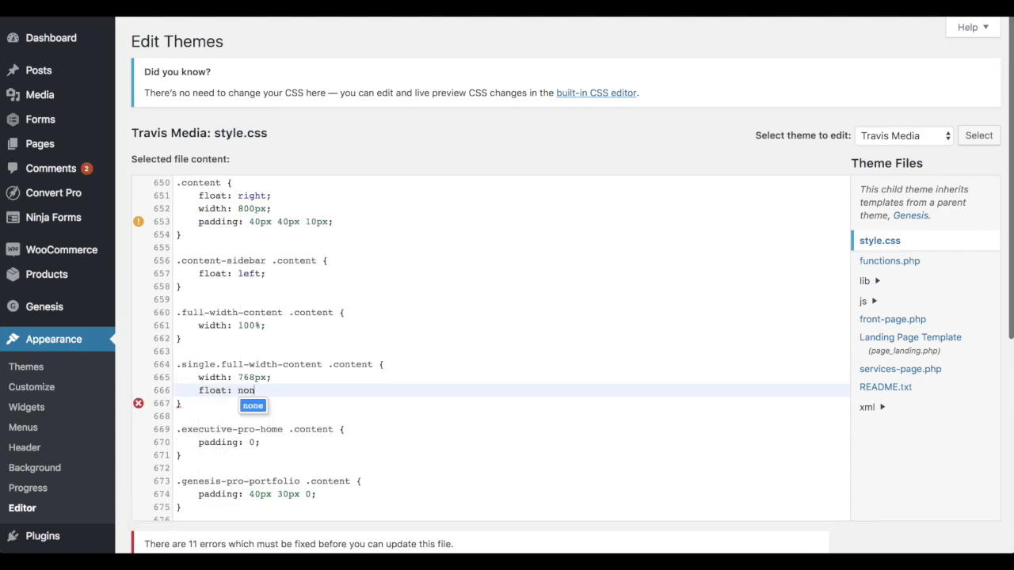
text(e;)
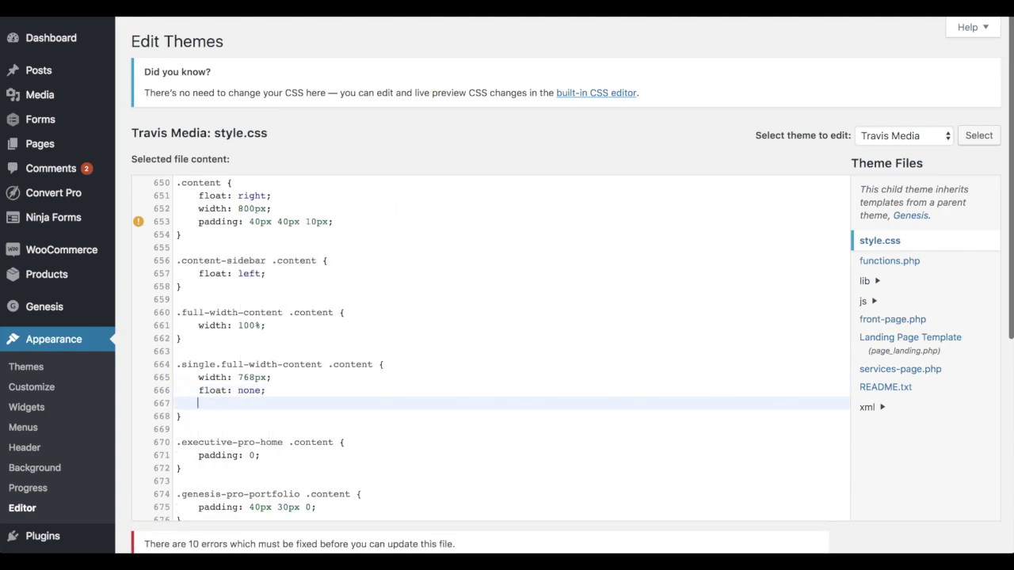
text(margin)
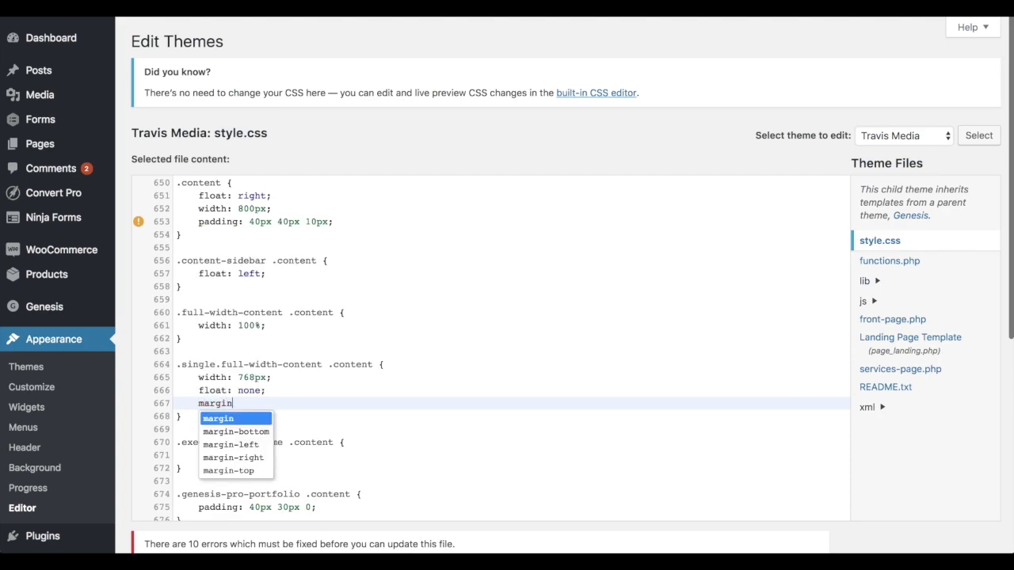
text(: 0 a)
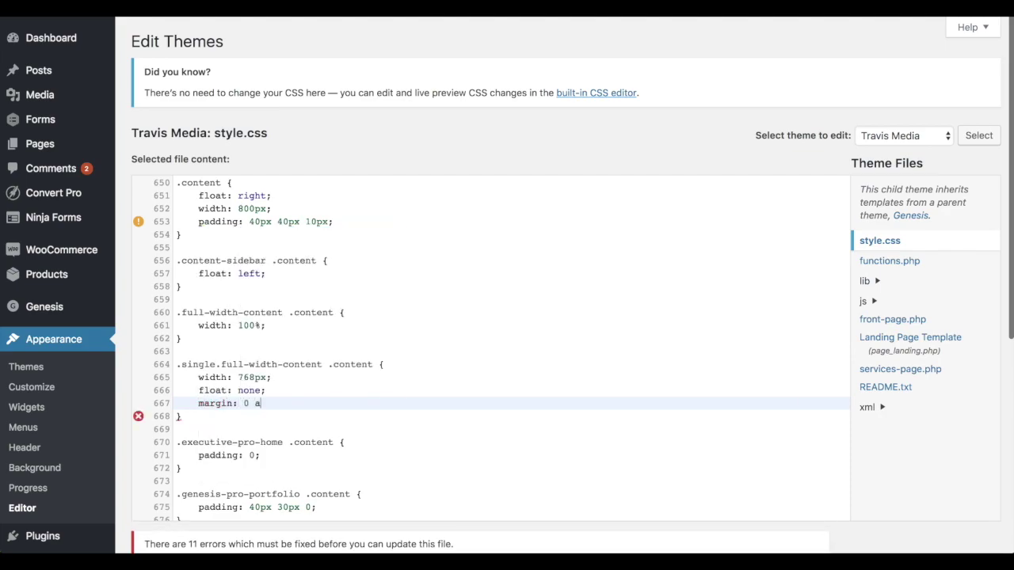
text(uto;)
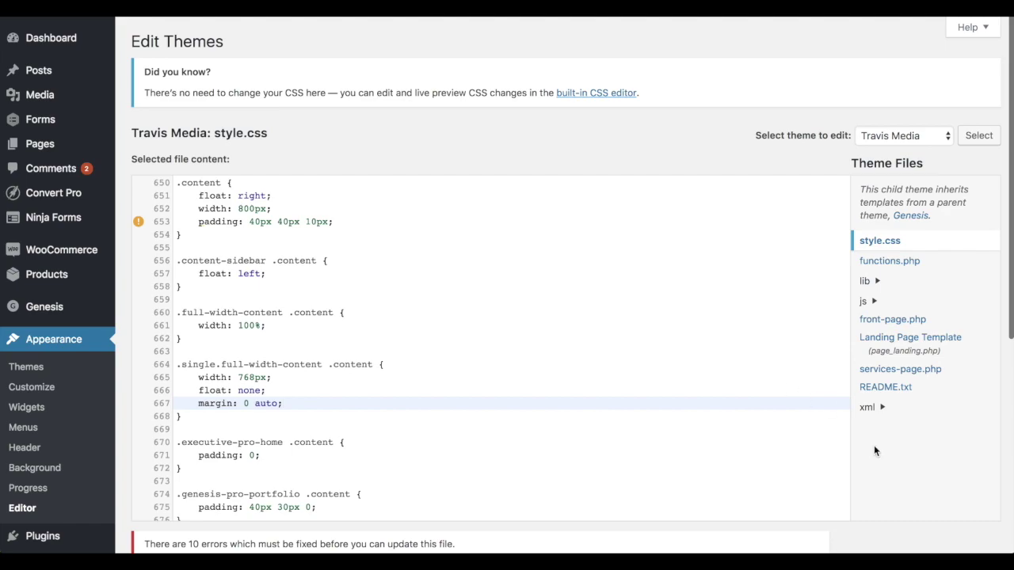
scroll(875, 451, down, 2)
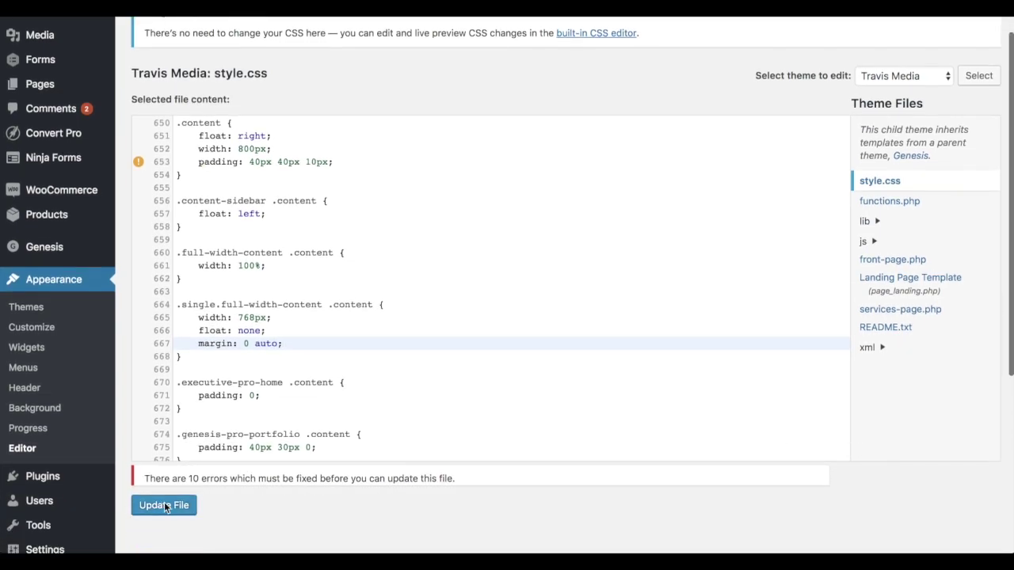
click(166, 507)
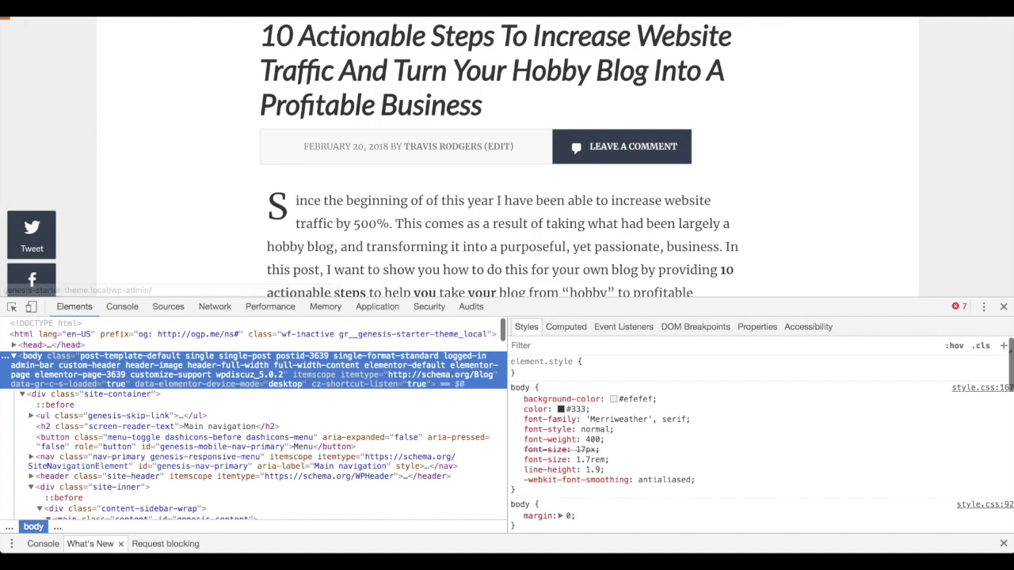
Reload the site tab, close DevTools, and scroll the page to check it.
click(371, 196)
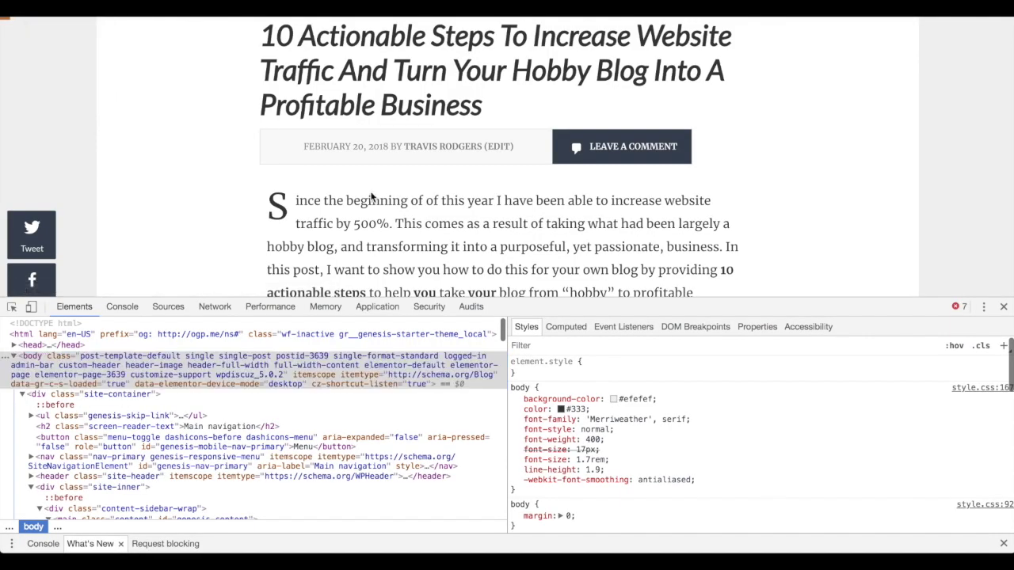
click(1003, 306)
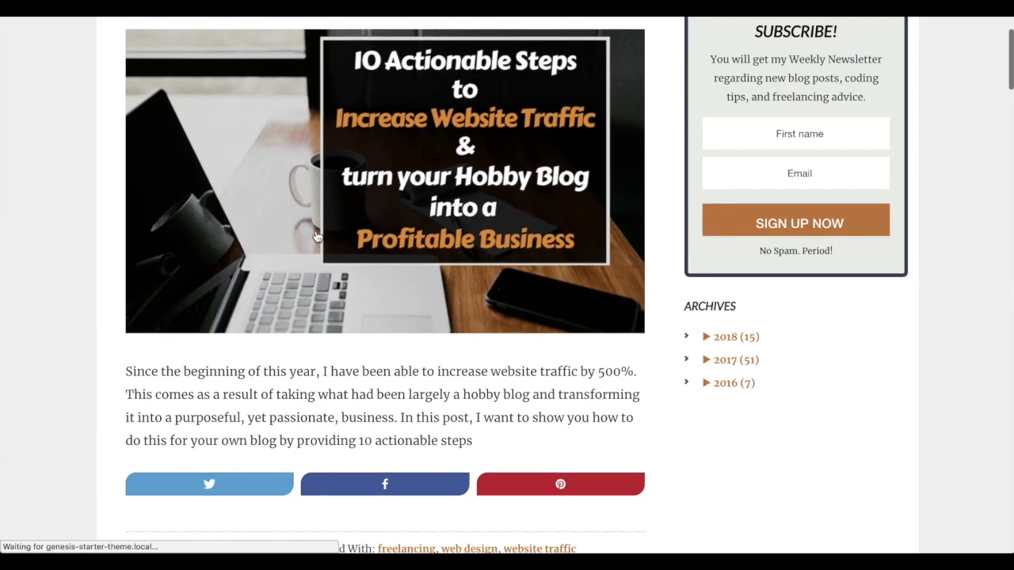
scroll(317, 236, down, 2)
scroll(317, 236, up, 10)
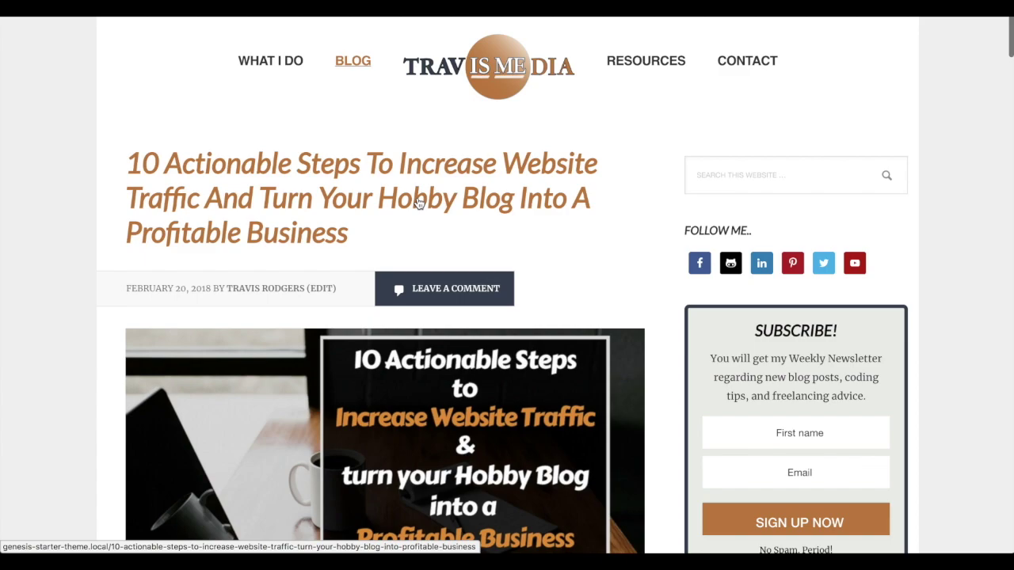
Open the 10 Actionable Steps post in DevTools device mode and widen the viewport.
click(384, 177)
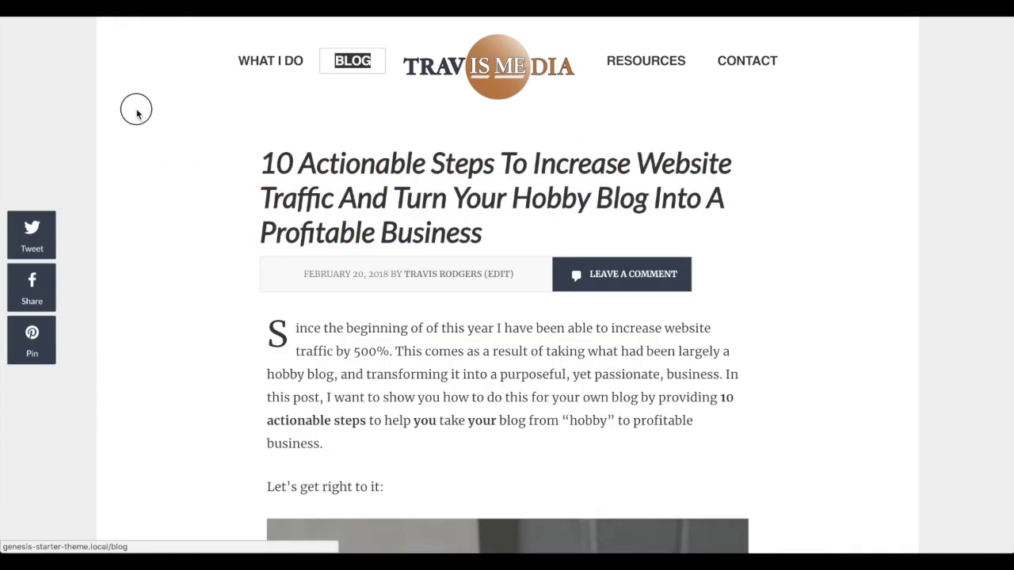
key(super+alt+i)
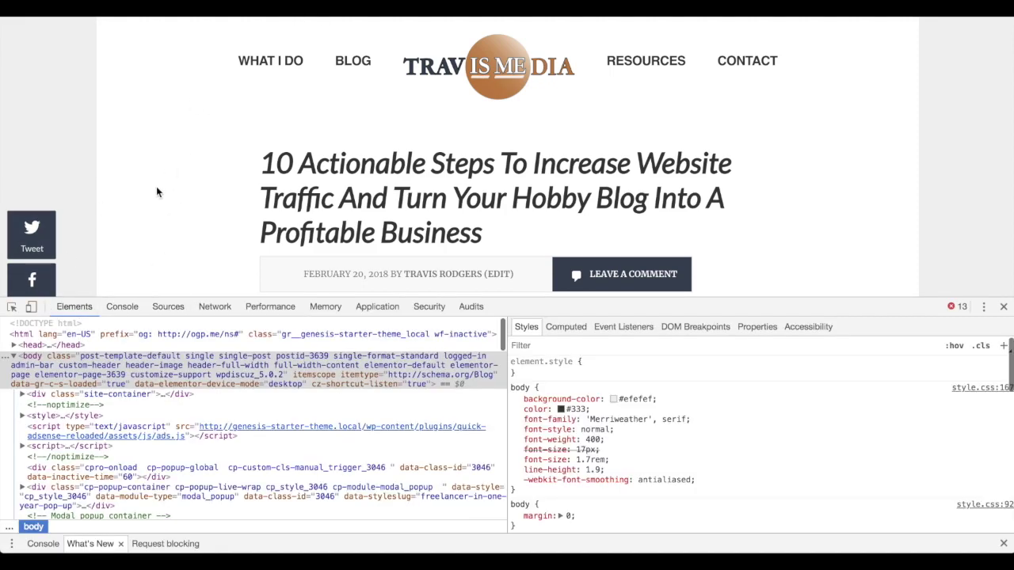
click(30, 306)
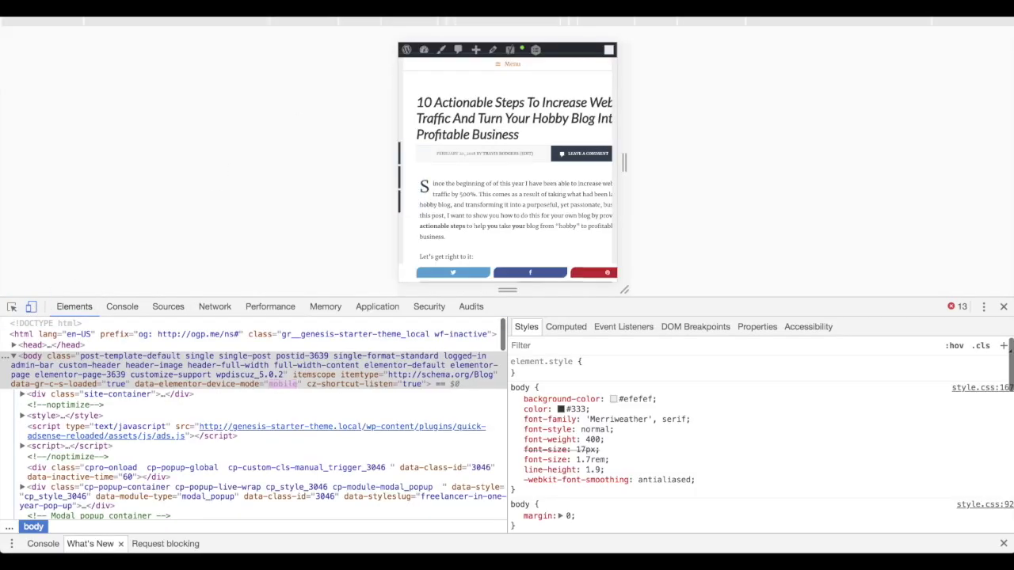
click(432, 20)
click(660, 109)
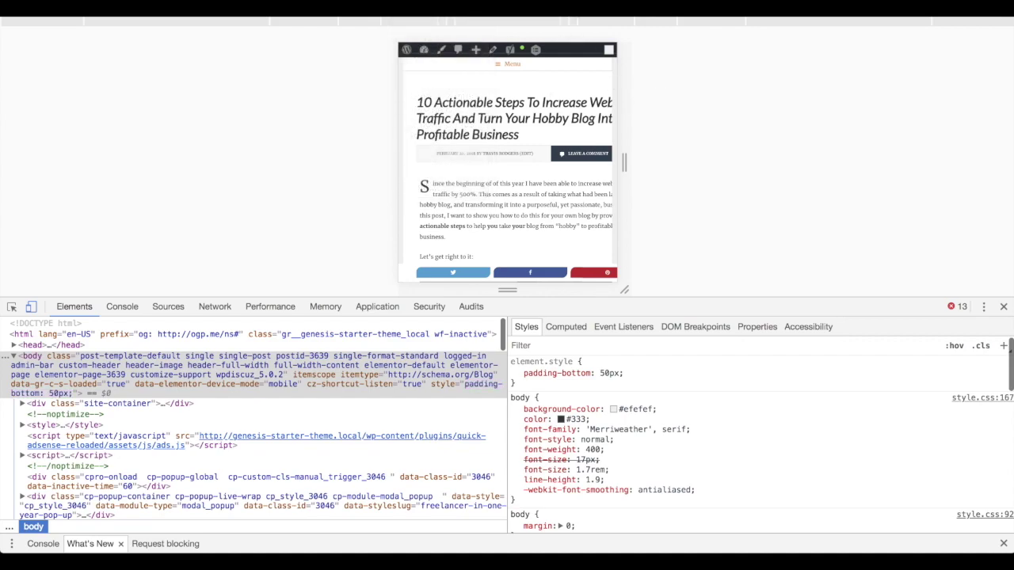
click(578, 21)
click(581, 49)
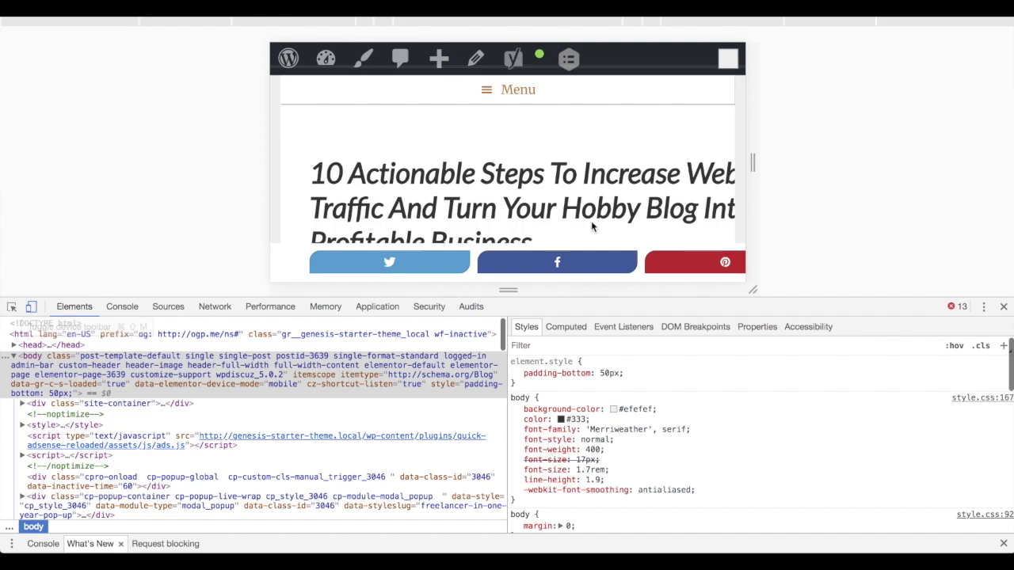
drag(753, 138, 870, 141)
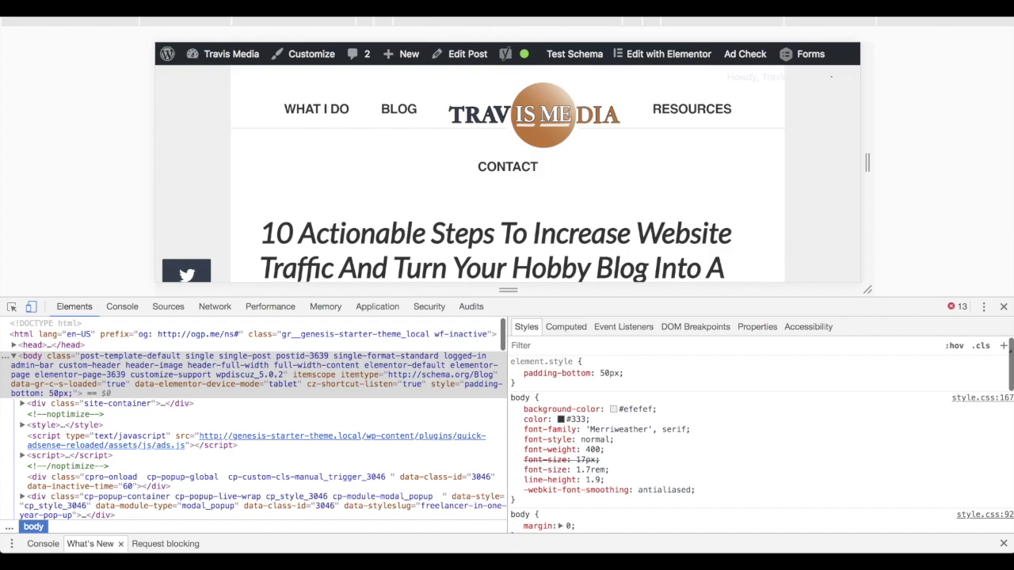
key(Escape)
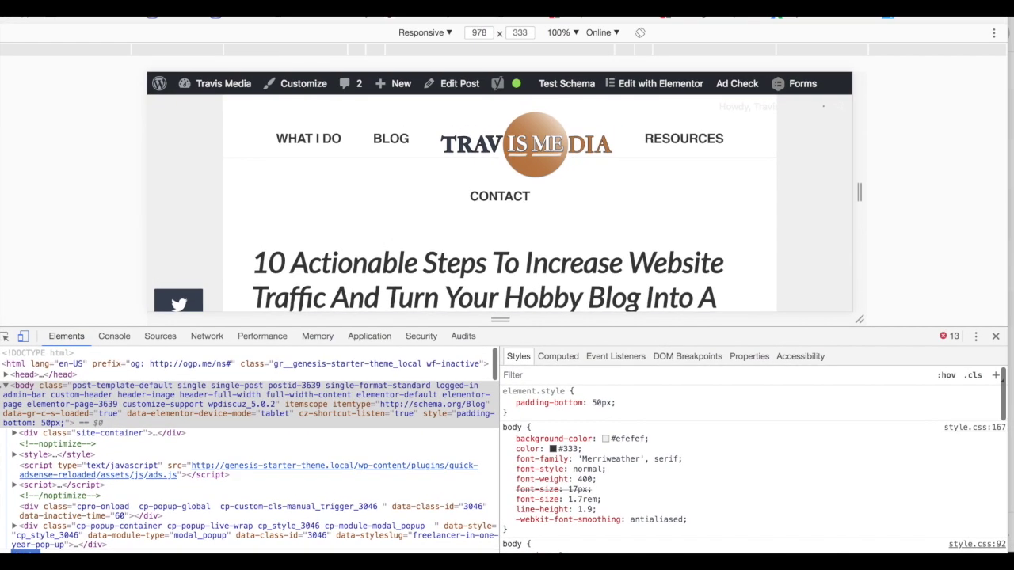
Preview the post as iPhone 7, then return to Responsive at 100% zoom.
click(444, 30)
click(437, 108)
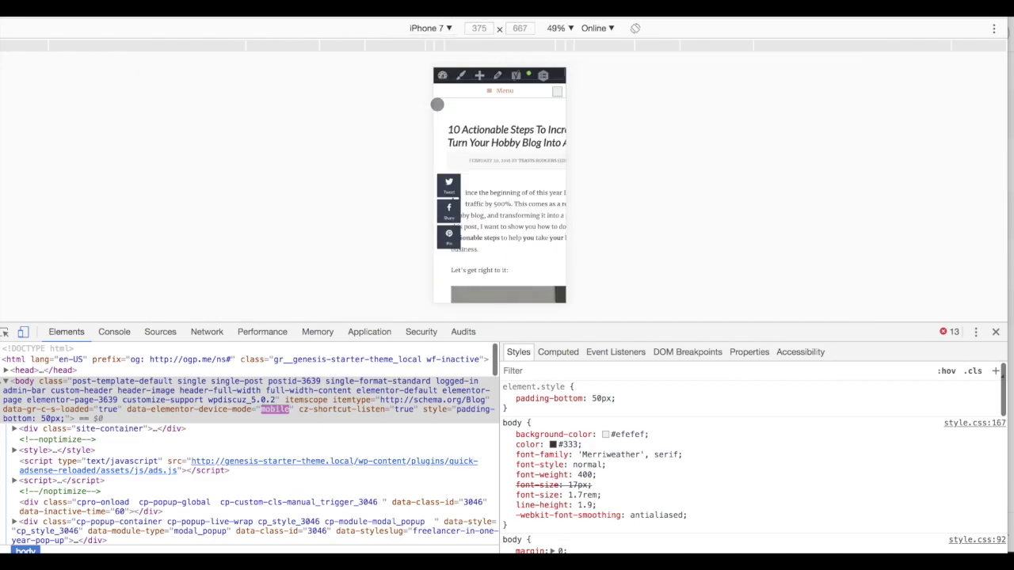
click(435, 29)
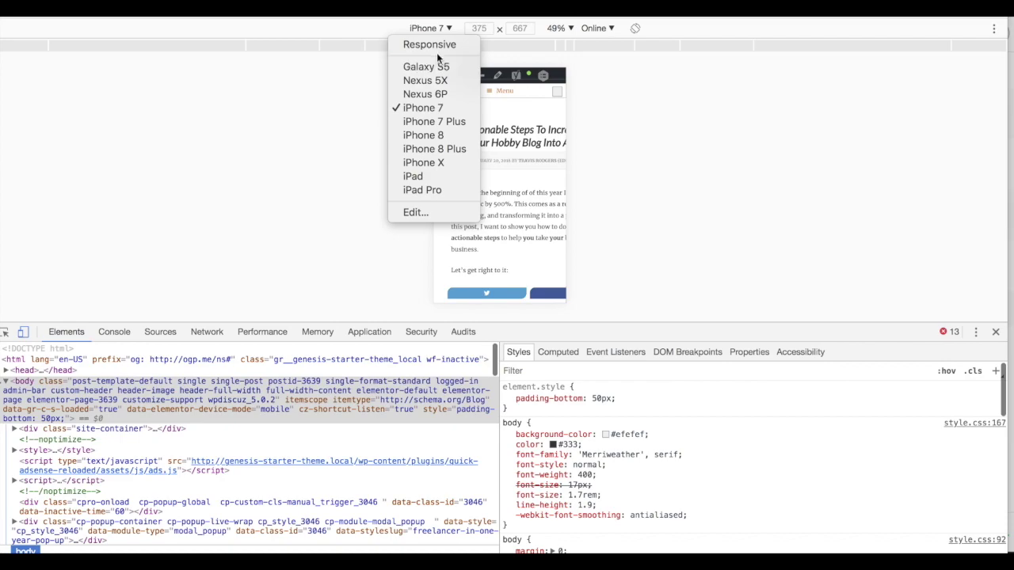
click(434, 45)
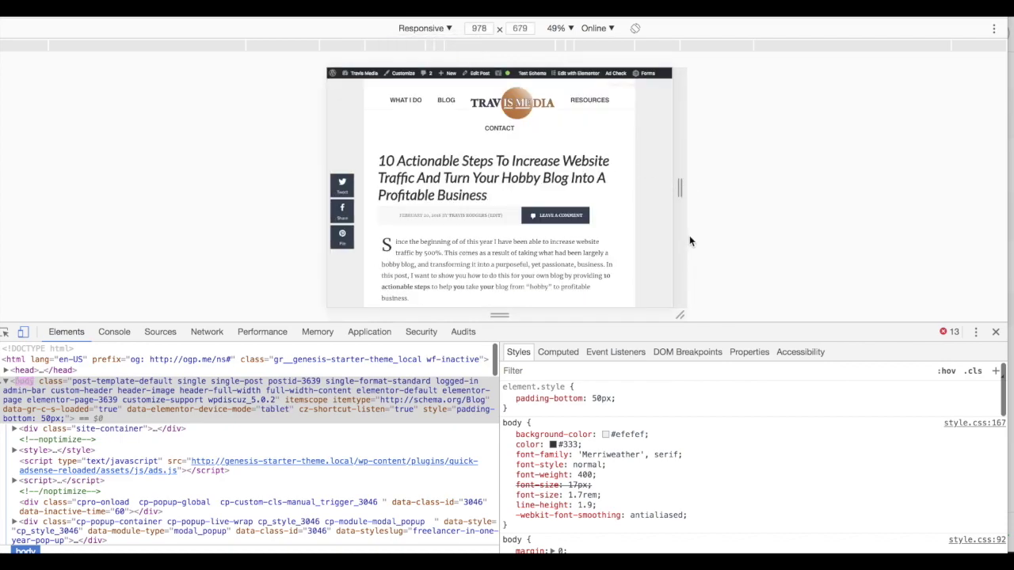
click(562, 30)
click(569, 73)
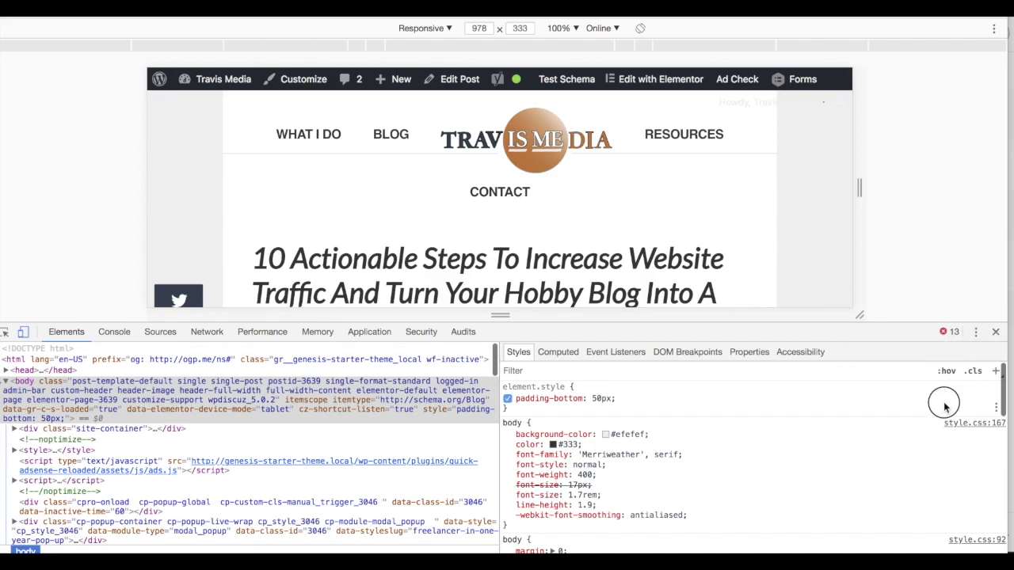
drag(926, 322, 927, 463)
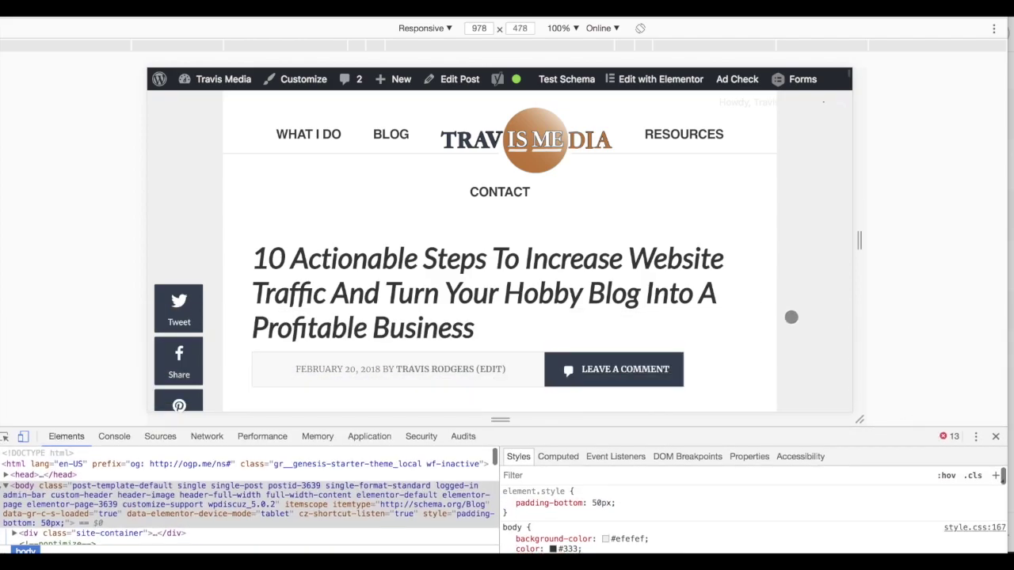
Narrow the post preview's responsive width to 798 pixels.
scroll(768, 301, down, 3)
scroll(768, 300, down, 3)
scroll(769, 301, up, 5)
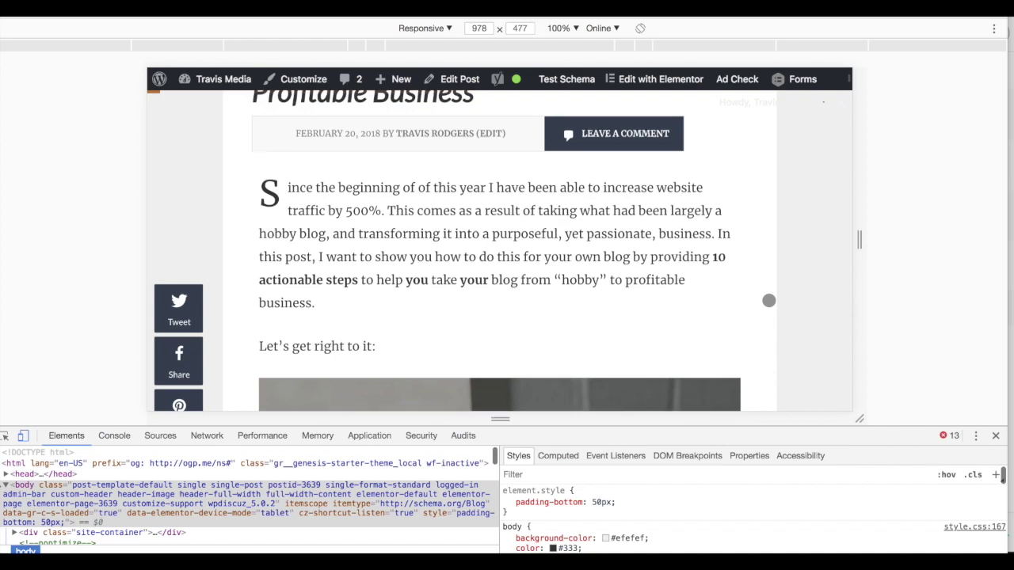
drag(864, 232, 818, 229)
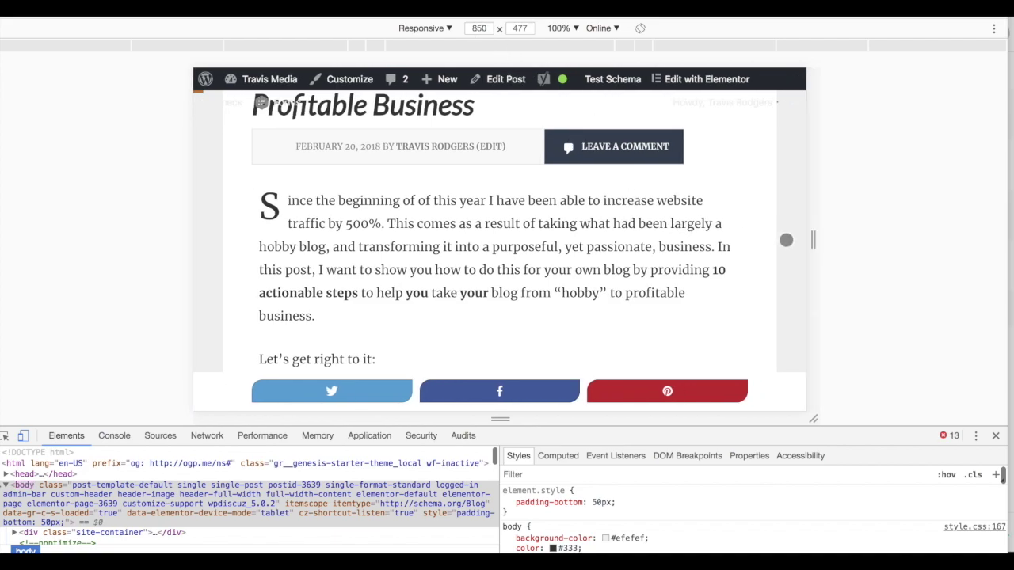
drag(810, 230, 792, 232)
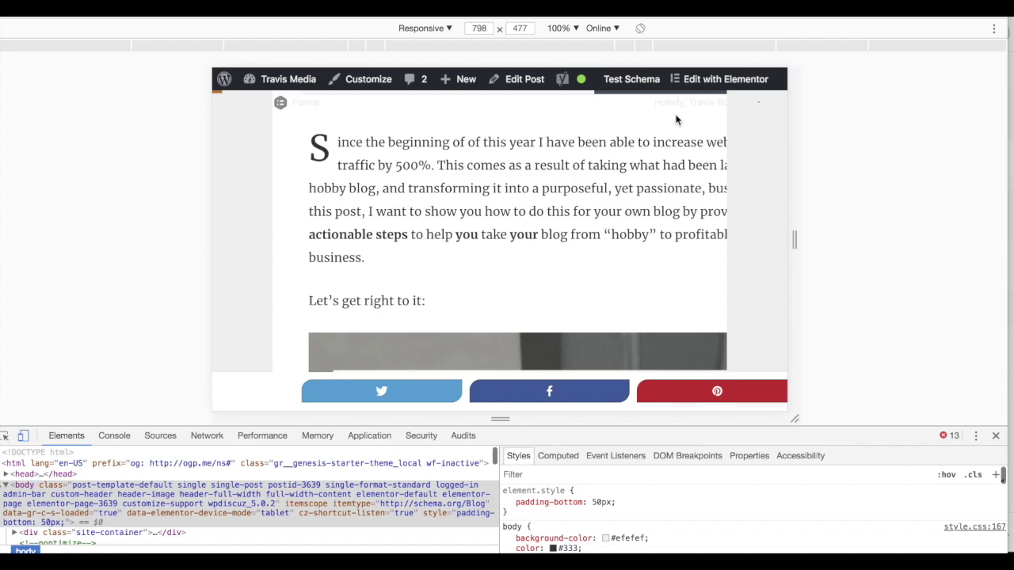
Scroll through the 798px post, where paragraph text runs past the right edge.
scroll(676, 120, up, 3)
scroll(674, 118, down, 3)
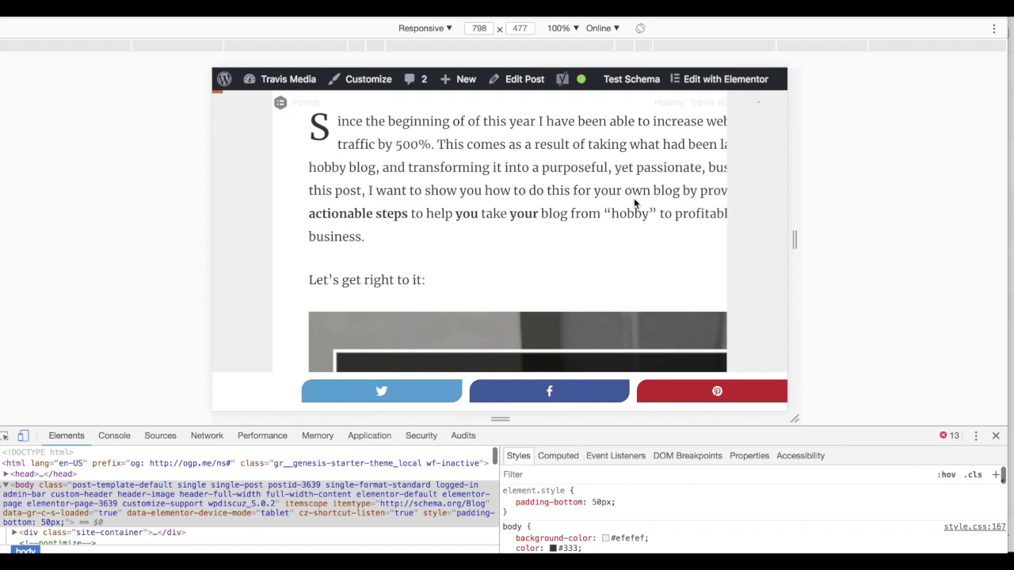
scroll(633, 202, down, 5)
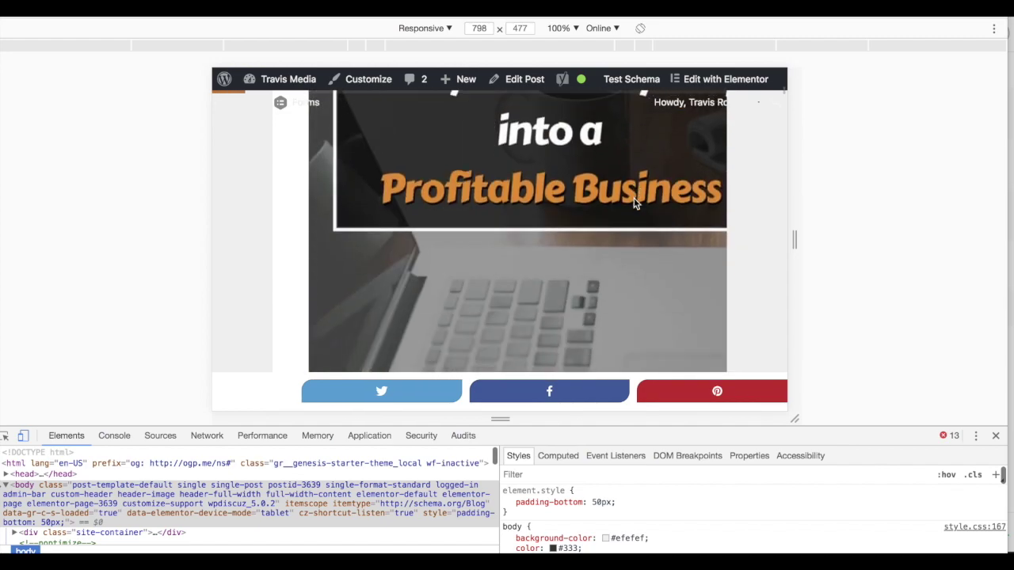
scroll(633, 202, down, 5)
scroll(634, 202, down, 2)
scroll(633, 203, up, 2)
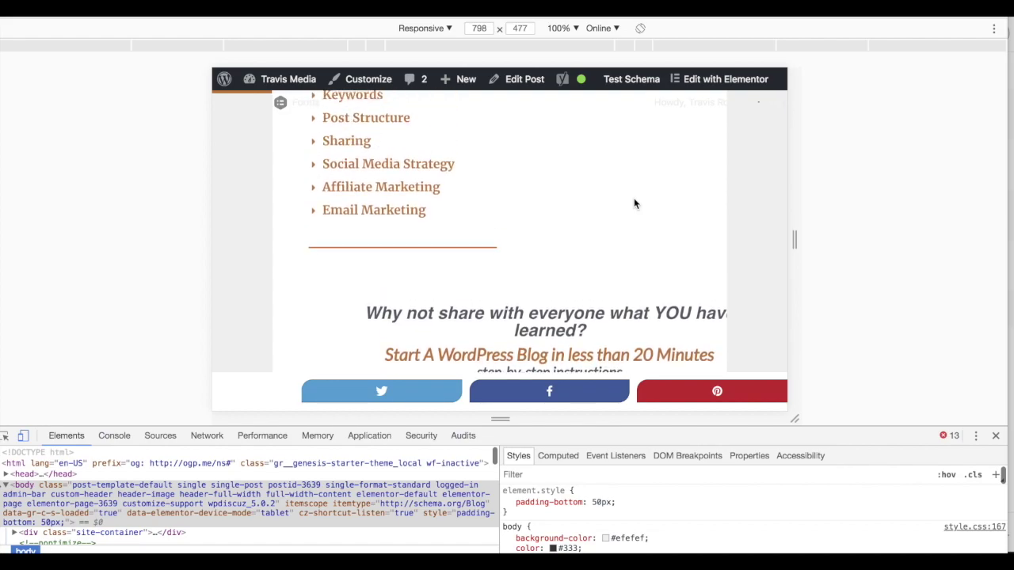
scroll(633, 203, down, 2)
scroll(633, 204, down, 5)
scroll(634, 204, down, 1)
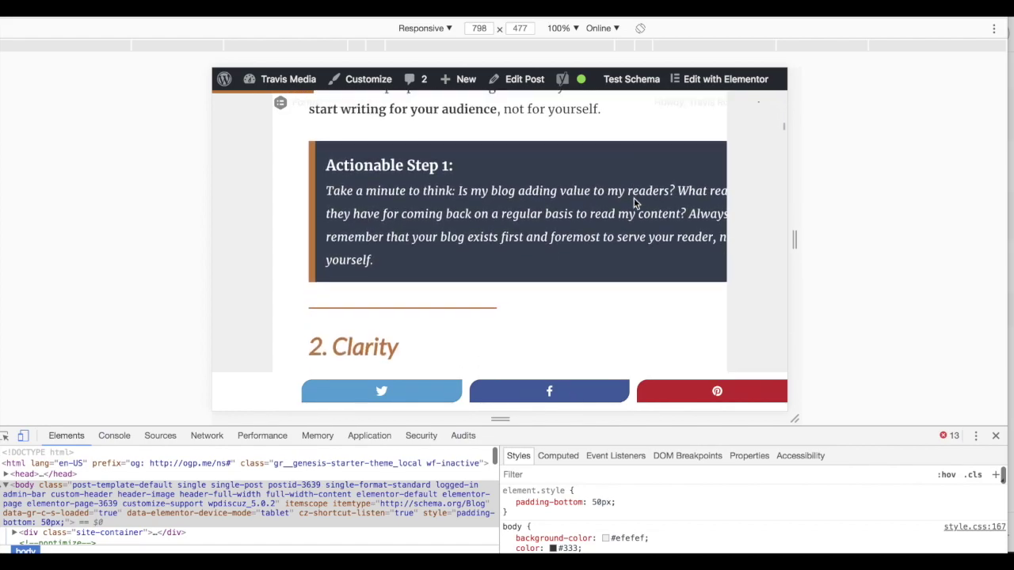
scroll(634, 203, down, 3)
scroll(633, 203, up, 10)
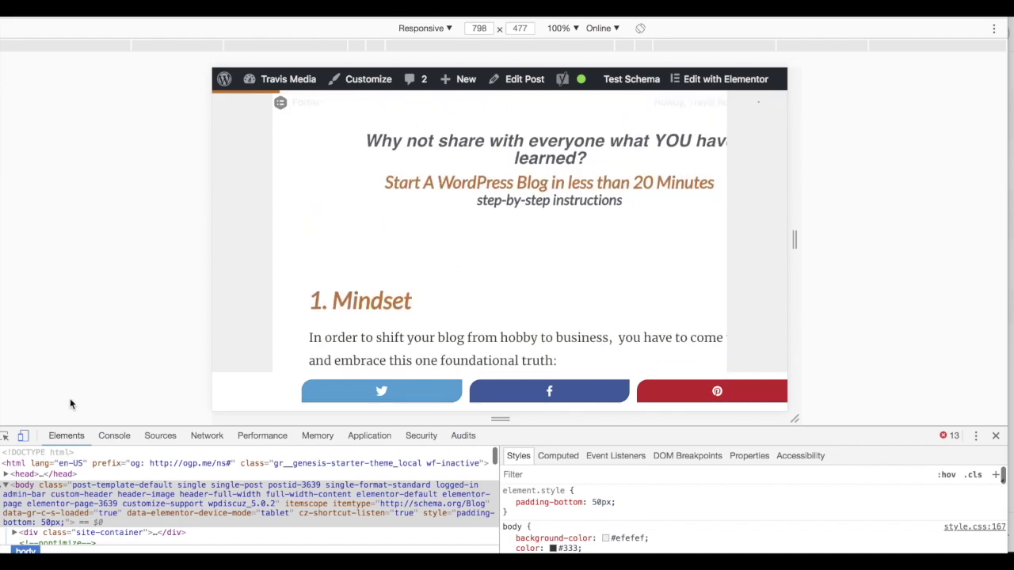
scroll(421, 255, up, 1)
scroll(420, 255, up, 4)
scroll(422, 261, down, 3)
scroll(422, 261, up, 4)
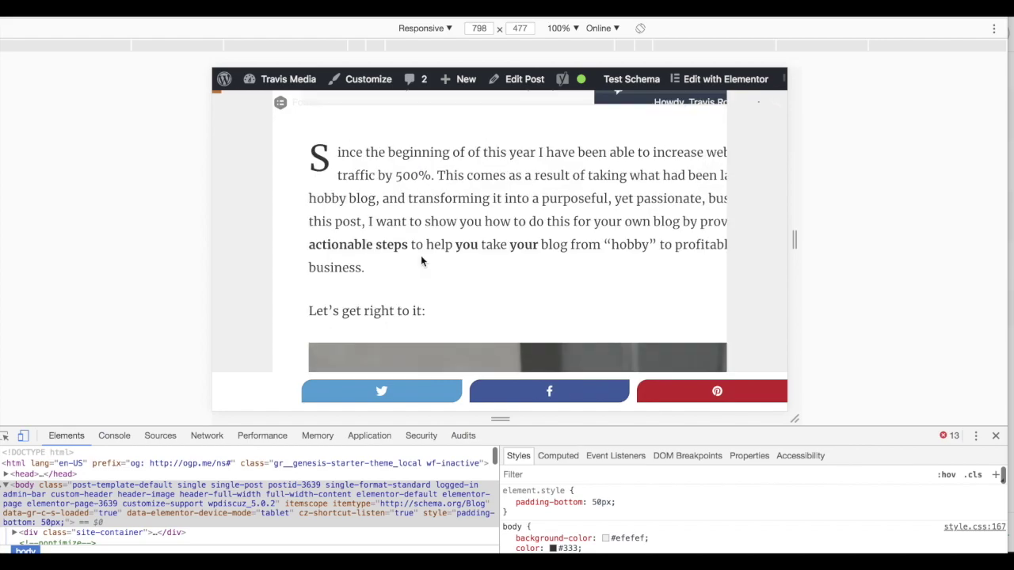
click(5, 436)
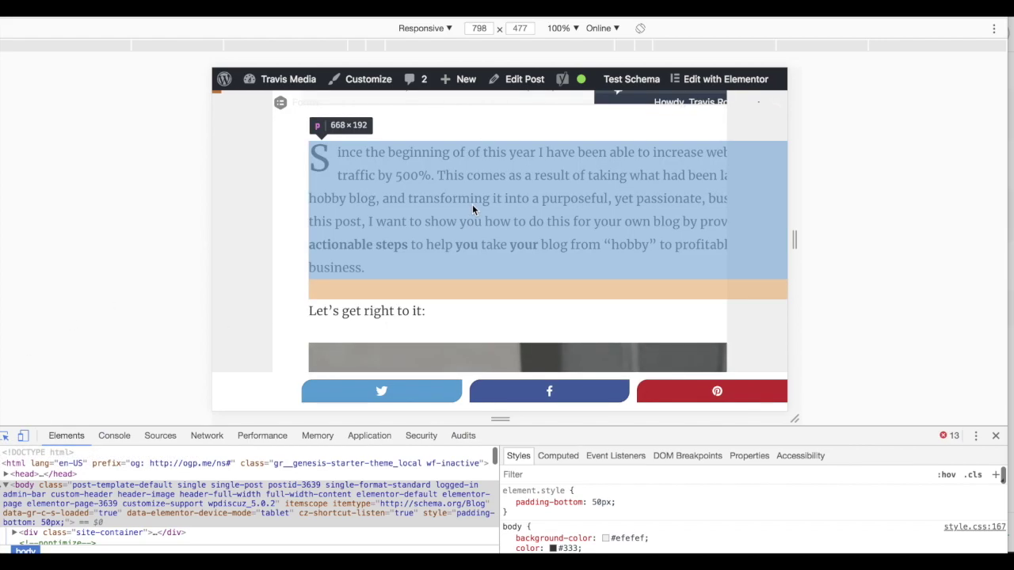
Inspect main#genesis-content to show its 768px width and auto margins in Styles.
scroll(436, 281, up, 10)
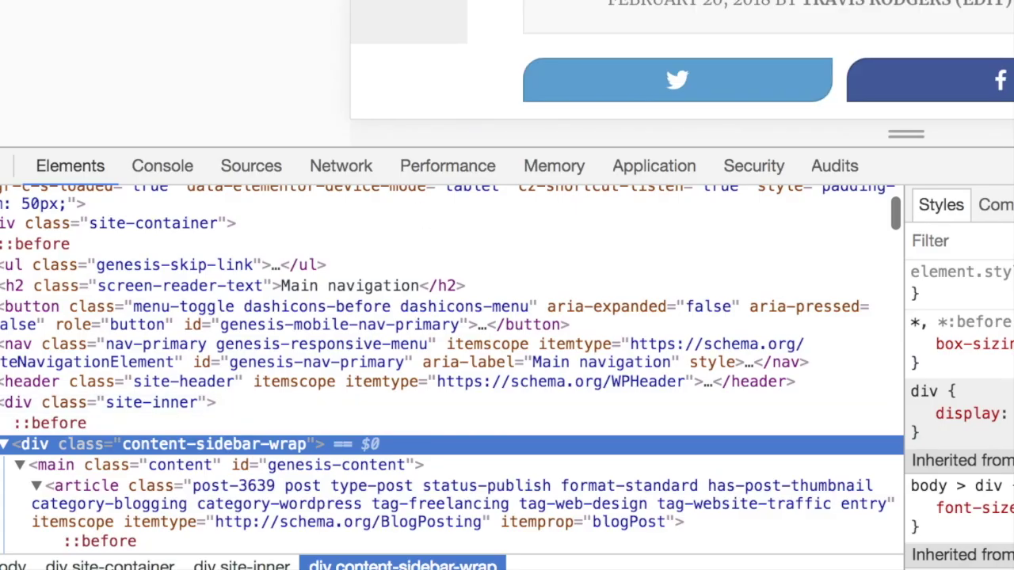
click(712, 16)
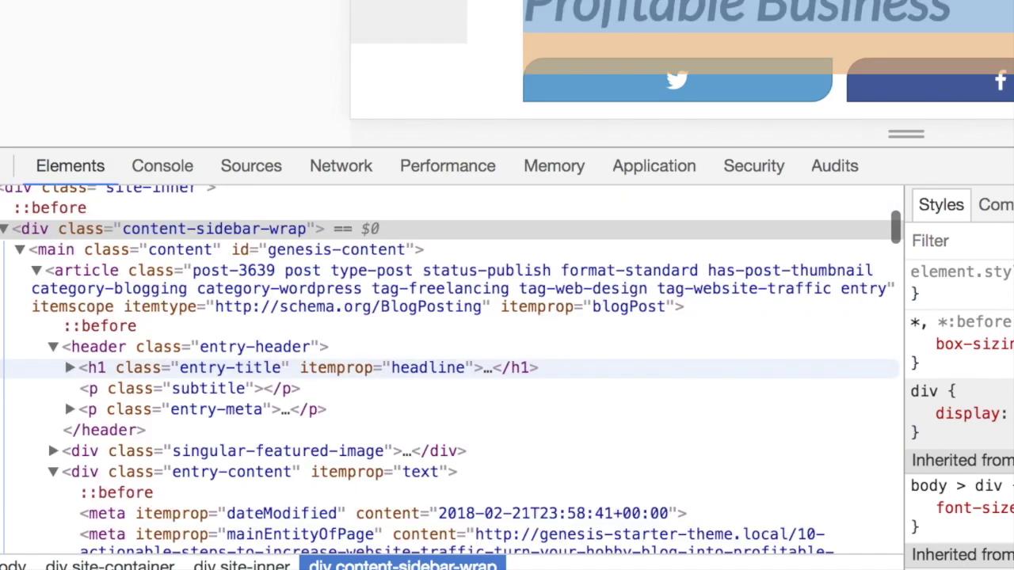
scroll(281, 271, up, 1)
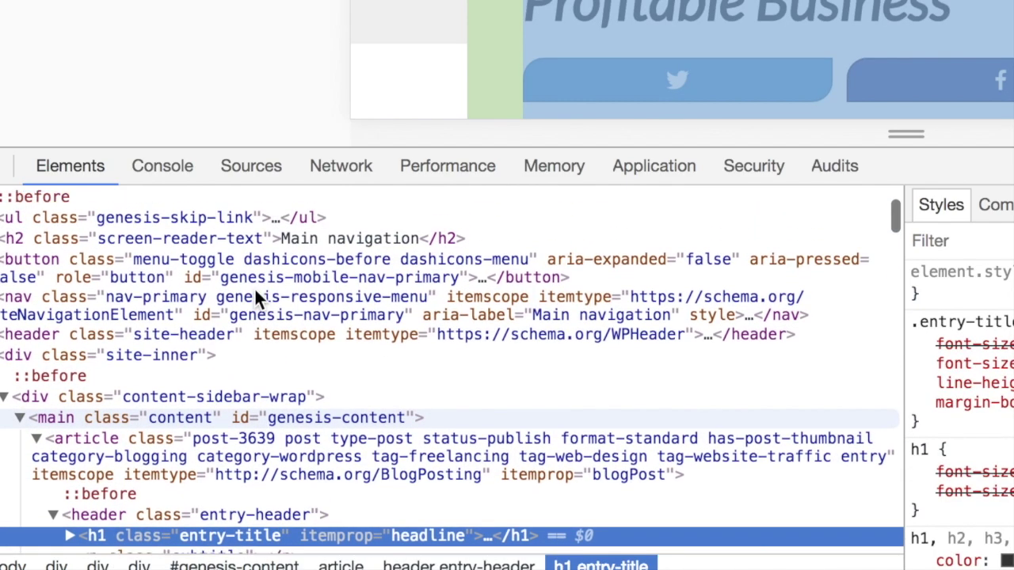
scroll(254, 287, up, 3)
scroll(171, 240, up, 1)
scroll(170, 241, up, 3)
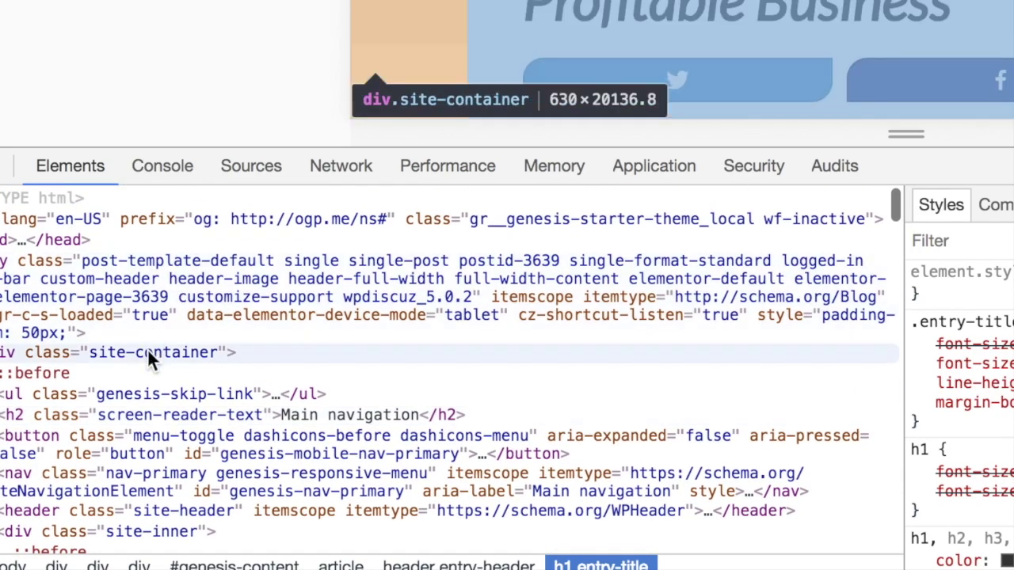
scroll(131, 393, down, 2)
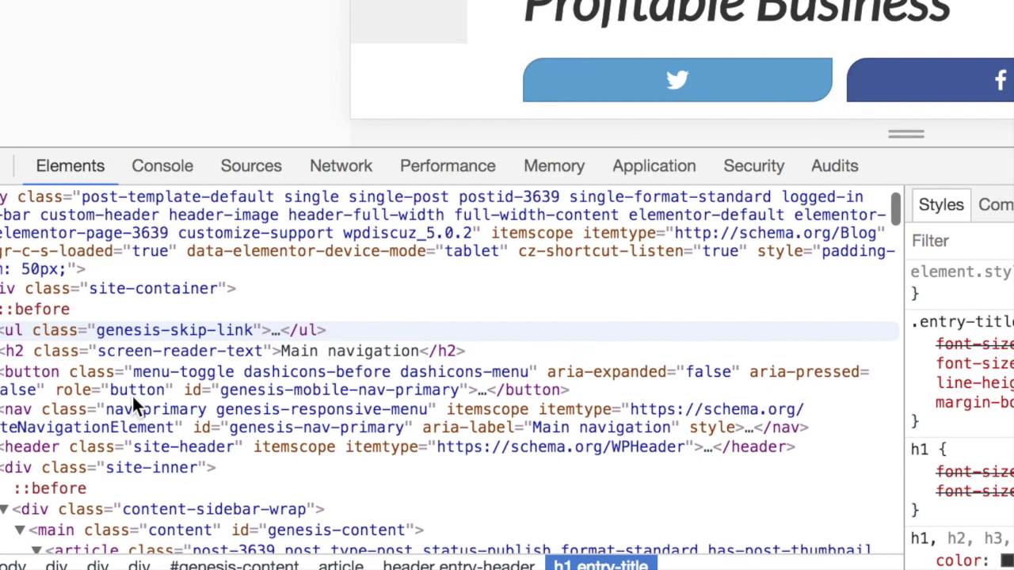
scroll(132, 394, down, 1)
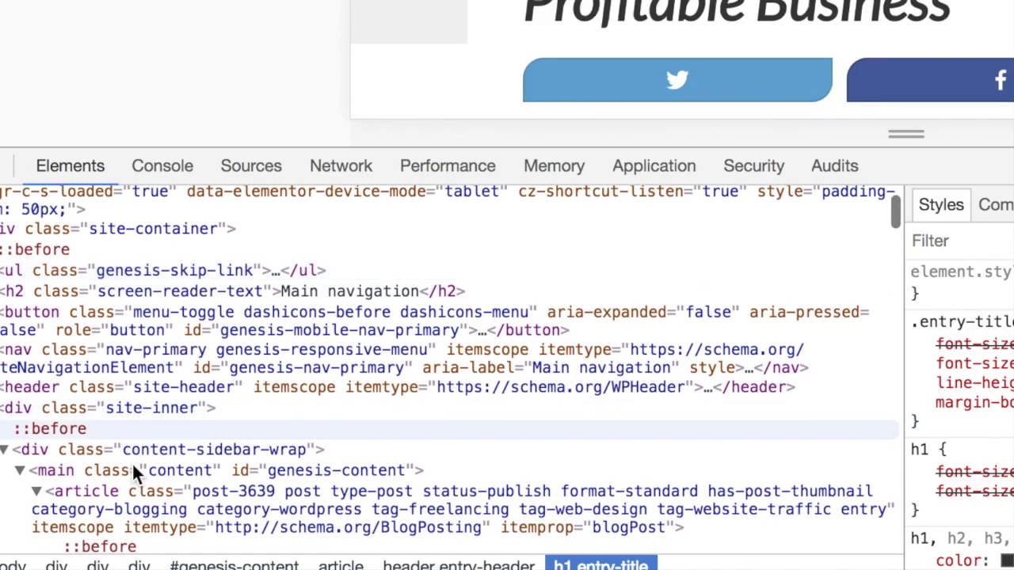
click(132, 468)
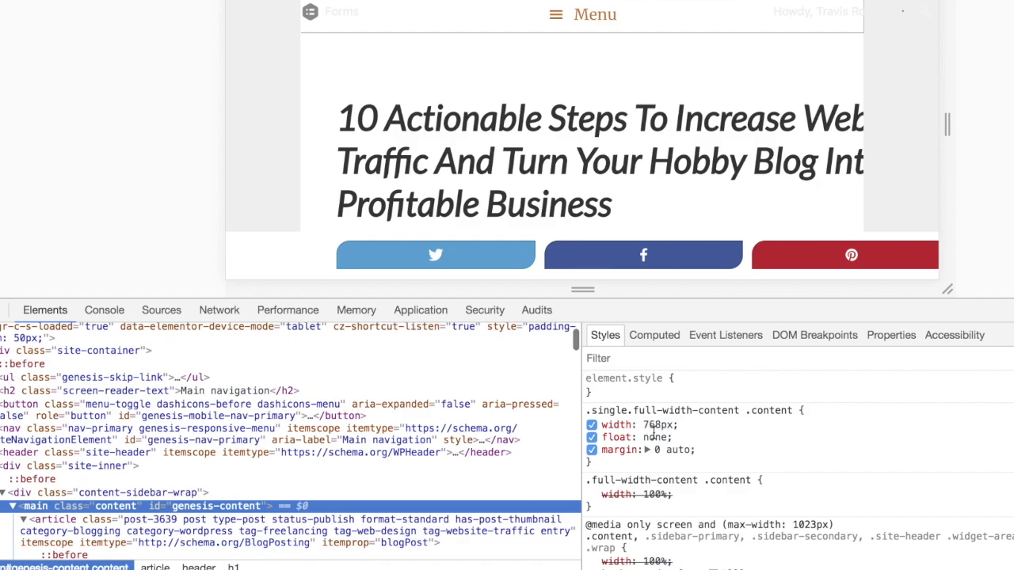
Change the .single.full-width-content .content width from 768px to 100% in Styles.
drag(952, 118, 971, 119)
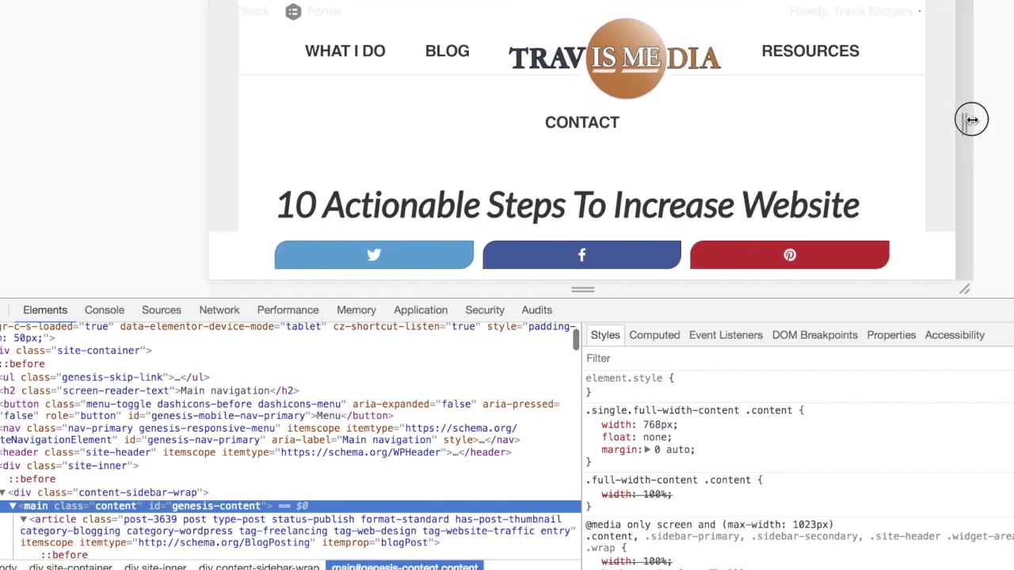
drag(971, 119, 946, 118)
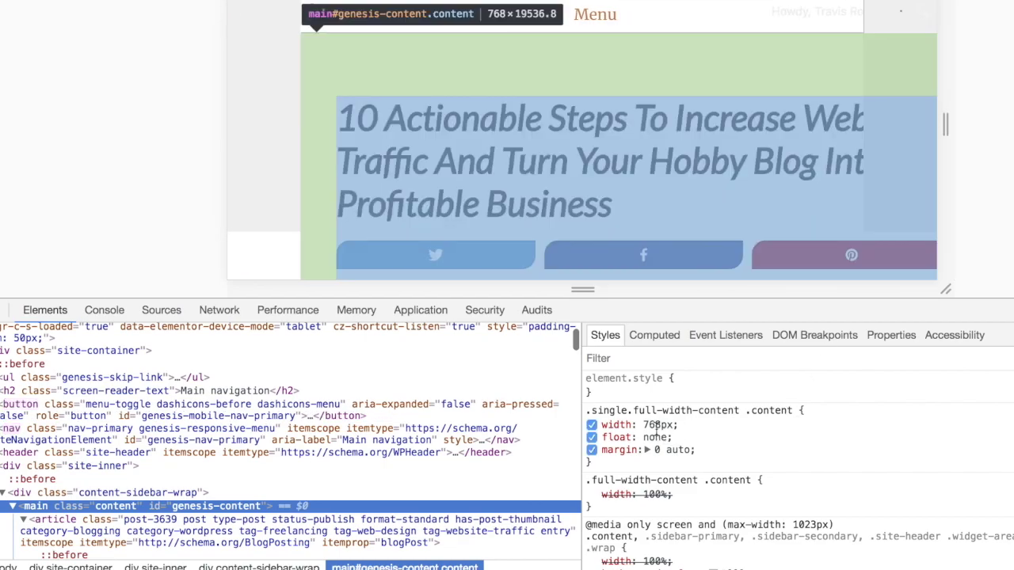
click(656, 425)
text(100)
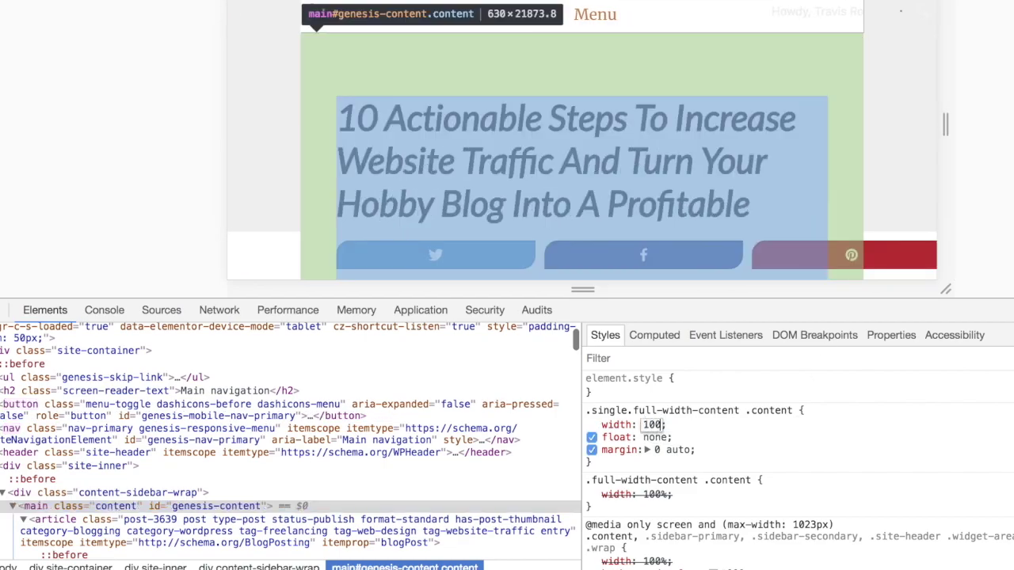
text(%)
key(Return)
scroll(887, 150, down, 5)
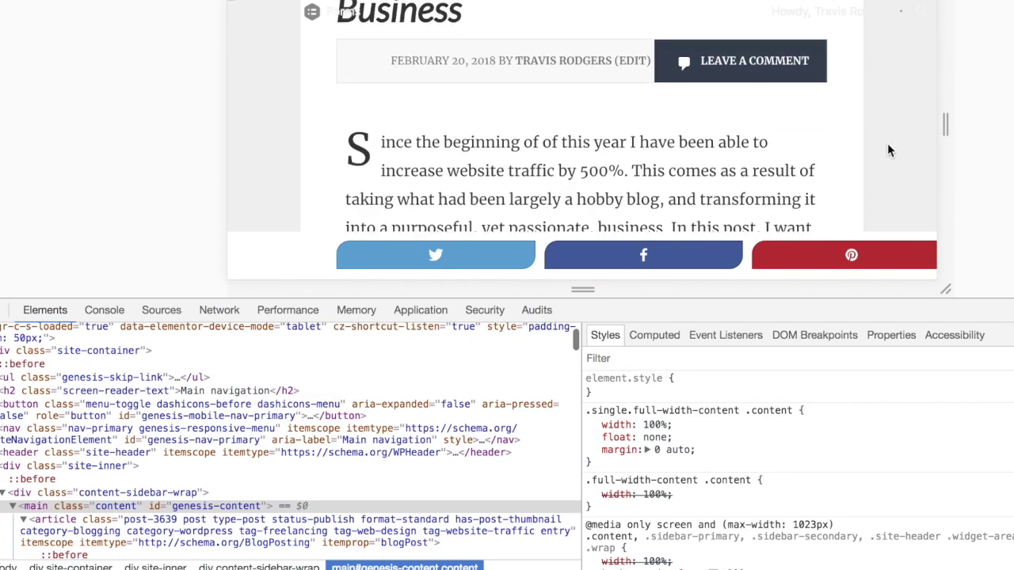
scroll(886, 150, down, 4)
scroll(887, 151, down, 4)
click(951, 122)
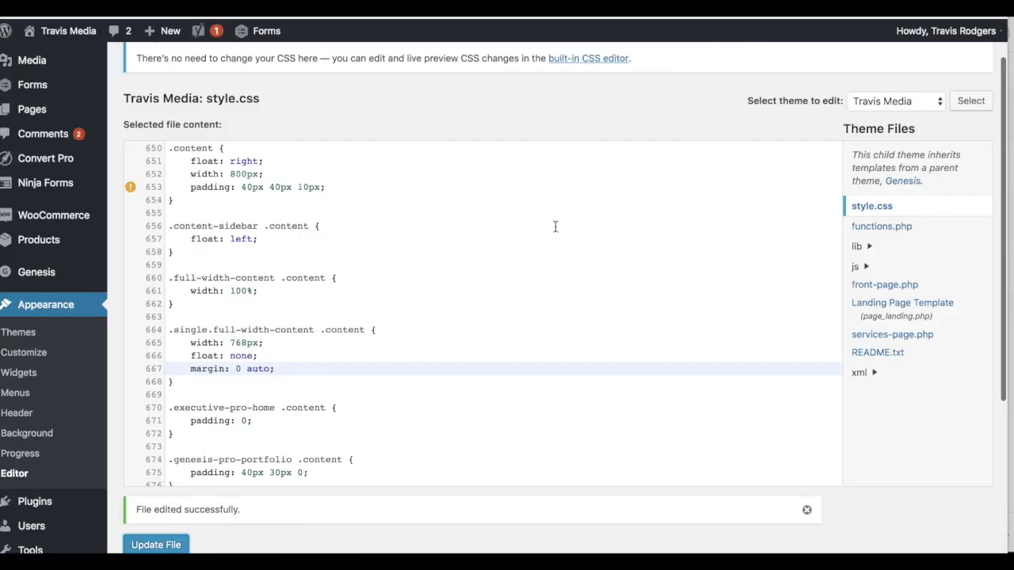
scroll(555, 226, down, 1)
click(555, 226)
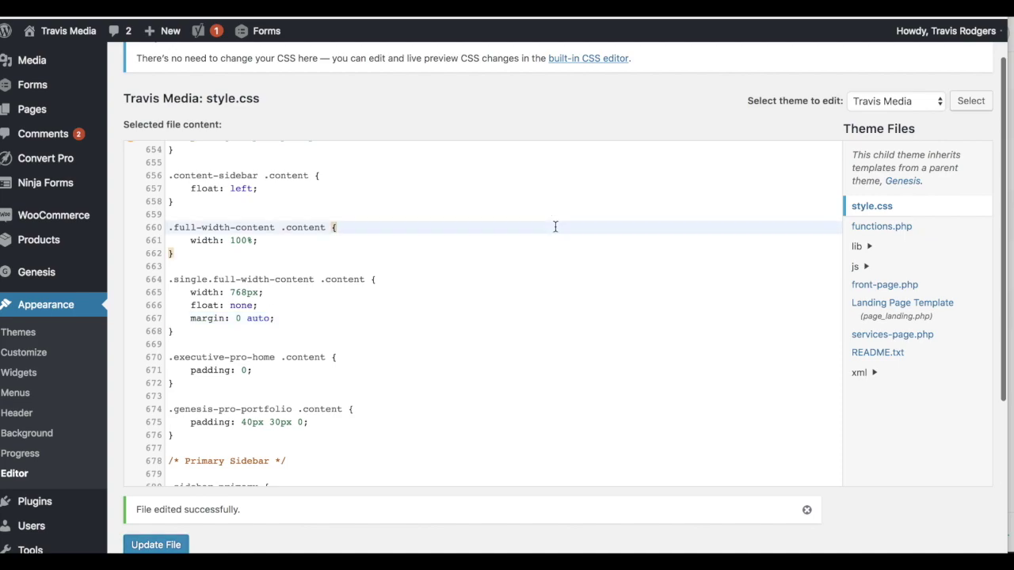
key(ctrl+f)
text(800)
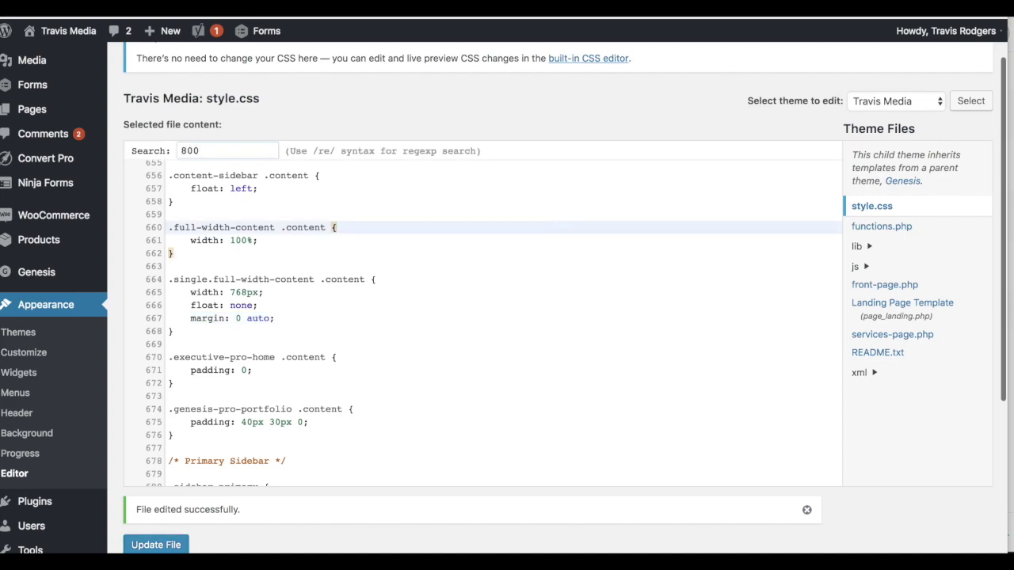
key(Return)
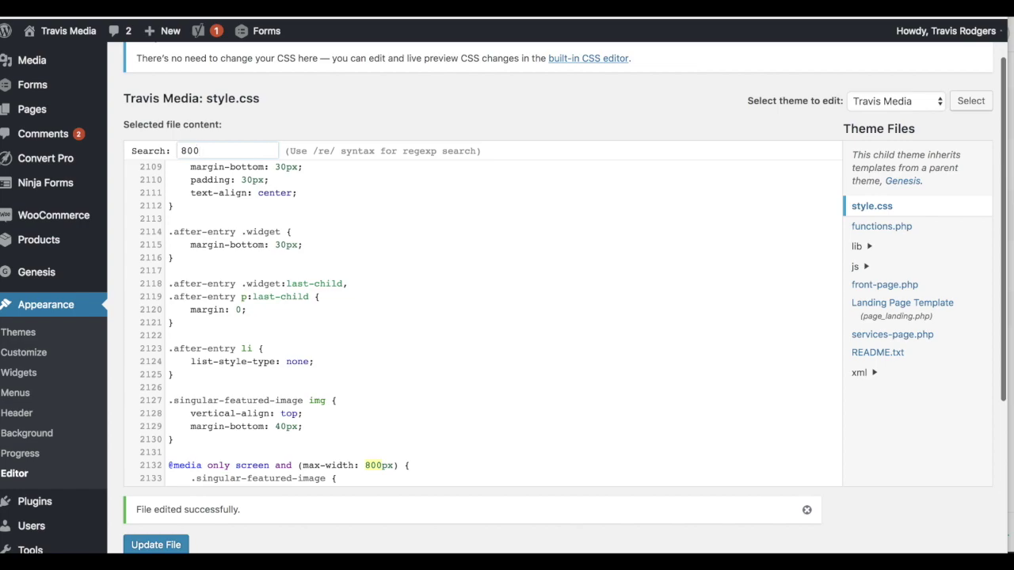
scroll(487, 332, down, 1)
click(171, 403)
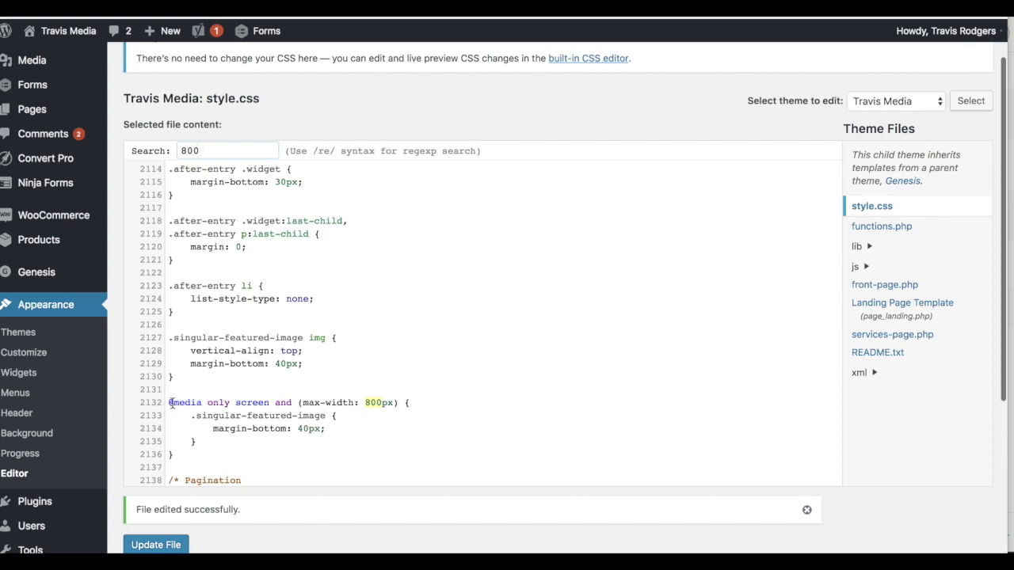
double_click(212, 150)
text(@me)
text(creen)
key(BackSpace)
key(BackSpace)
key(BackSpace)
key(BackSpace)
key(Return)
scroll(190, 159, down, 2)
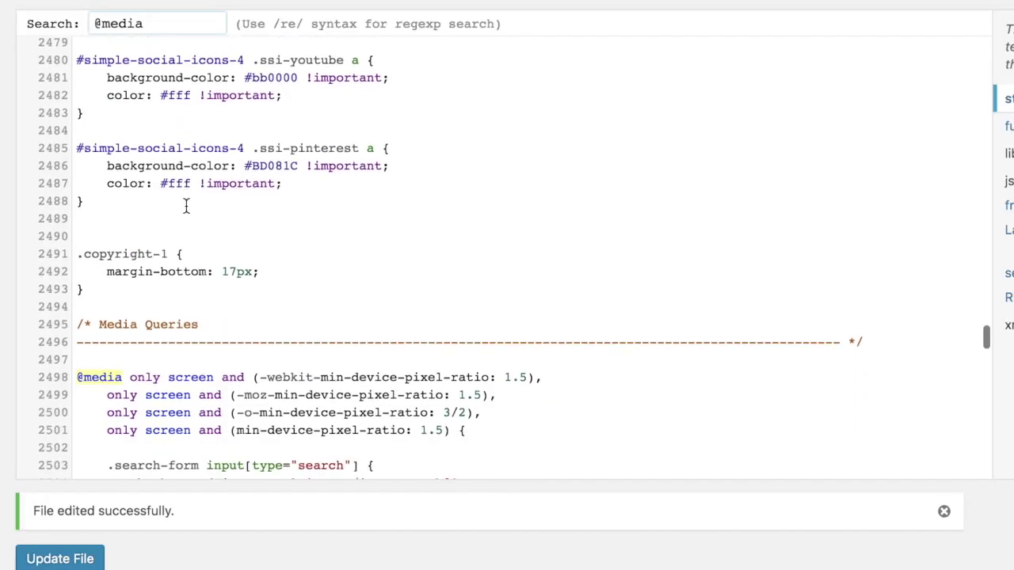
key(Return)
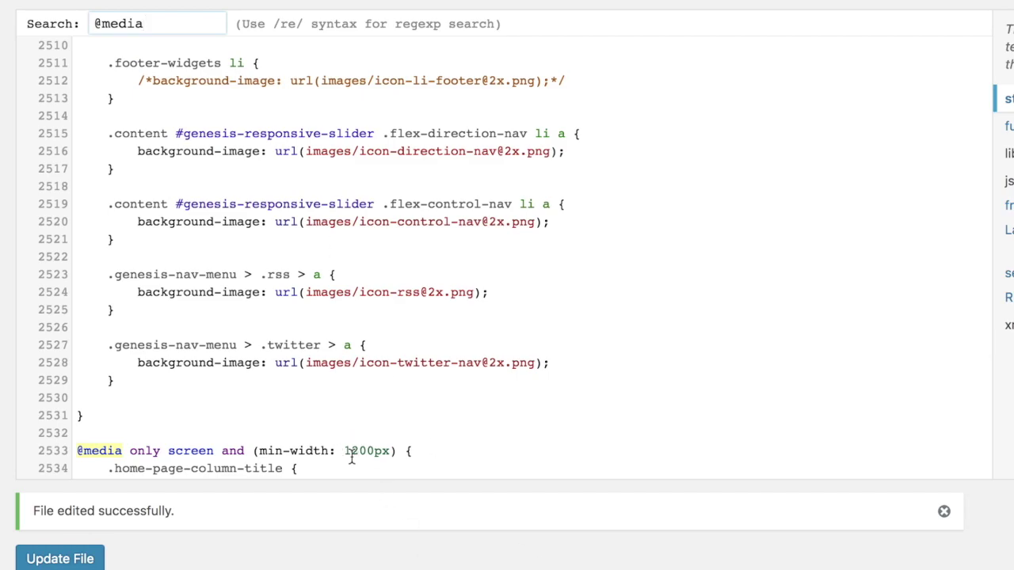
scroll(352, 451, down, 2)
key(Return)
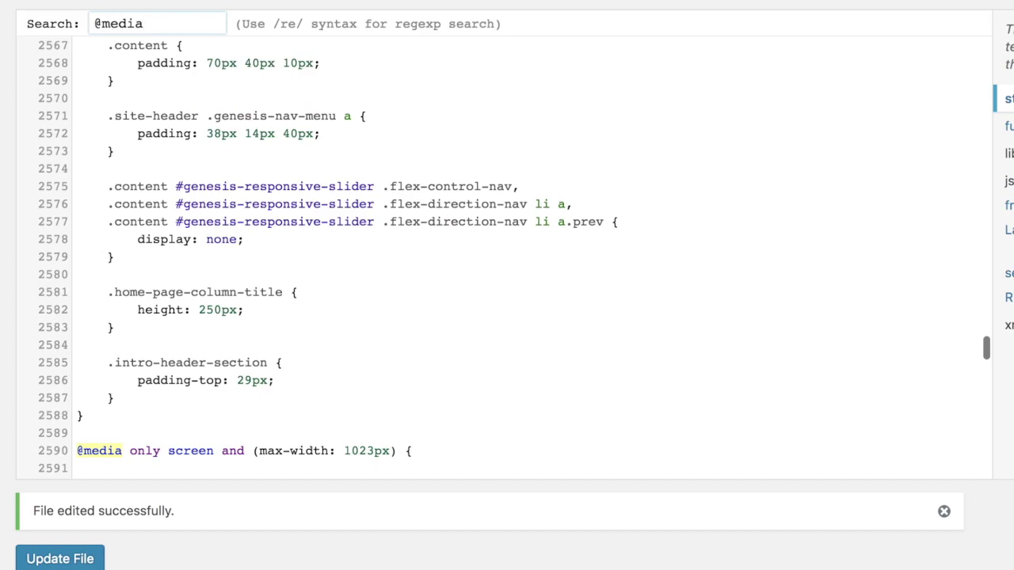
key(Return)
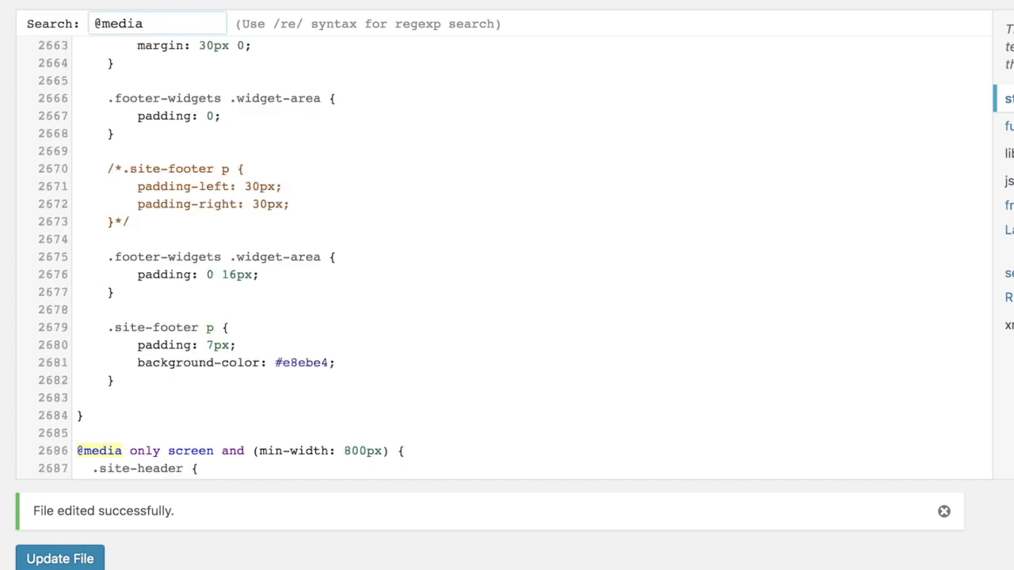
scroll(357, 425, down, 3)
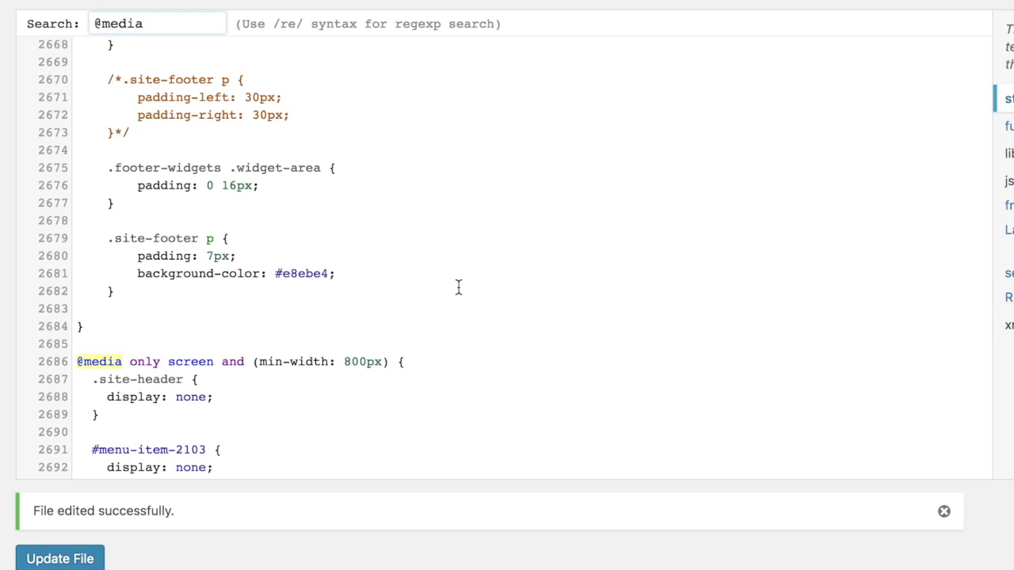
scroll(457, 287, down, 3)
scroll(303, 331, down, 3)
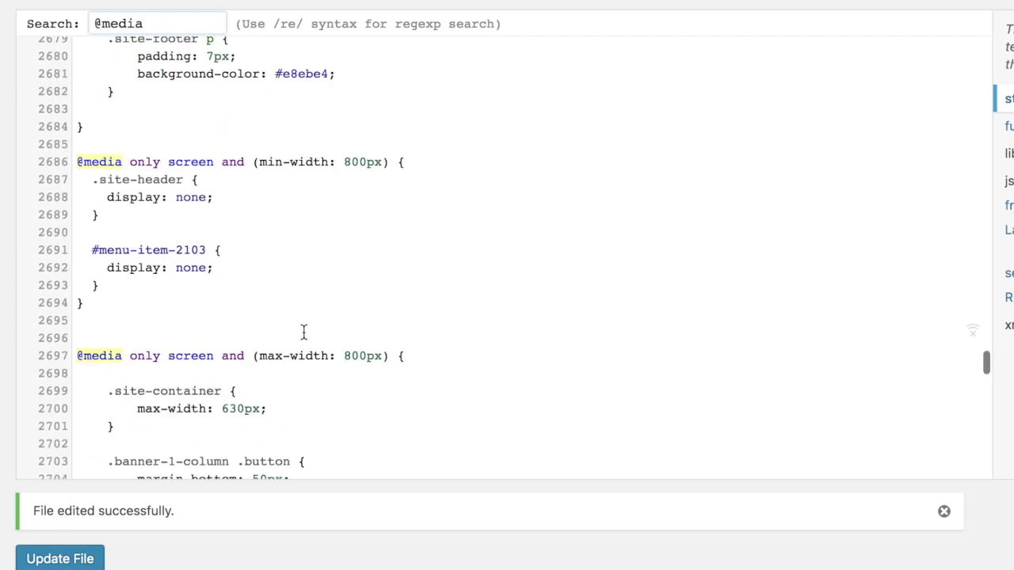
scroll(303, 332, down, 3)
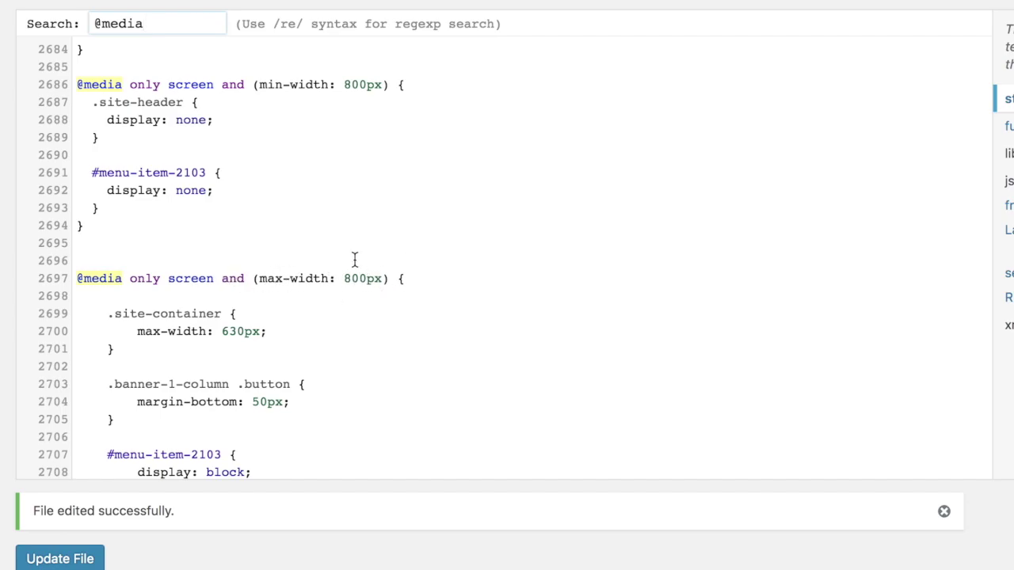
scroll(163, 428, down, 2)
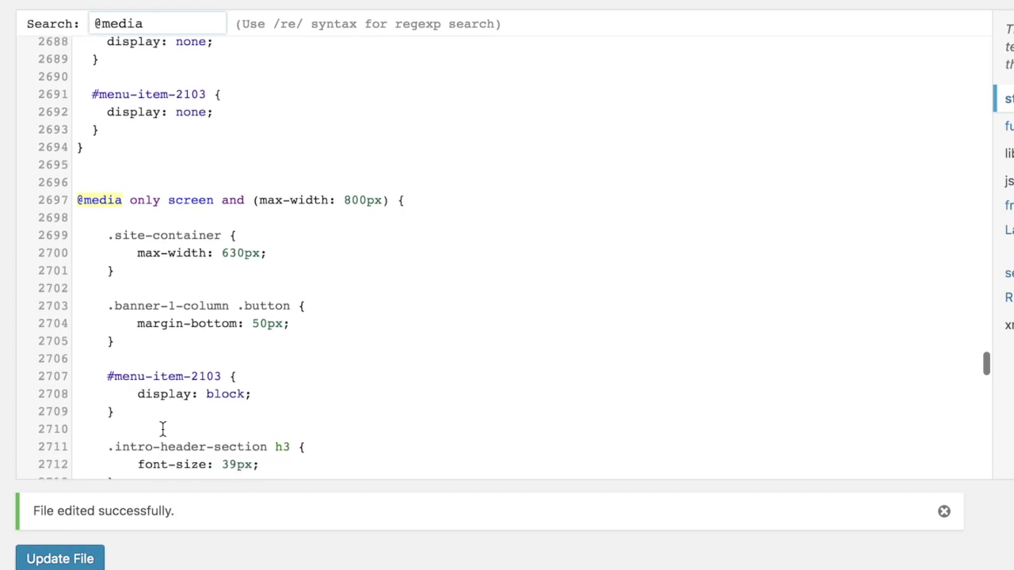
scroll(162, 428, down, 1)
scroll(162, 429, down, 1)
scroll(162, 428, down, 5)
scroll(163, 429, down, 3)
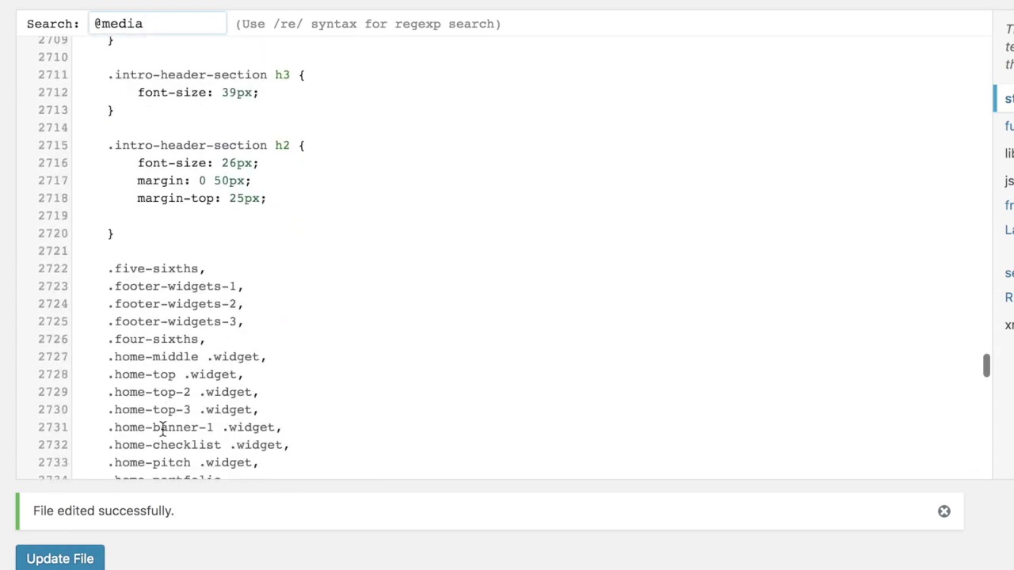
scroll(163, 428, down, 2)
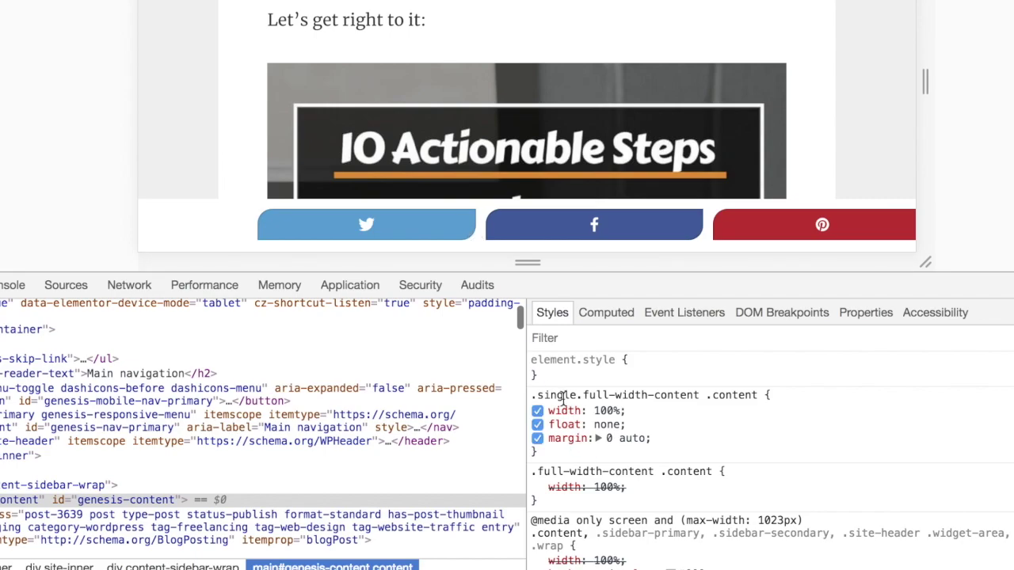
Scroll from the 800px query's start to its closing brace near line 2958.
click(565, 396)
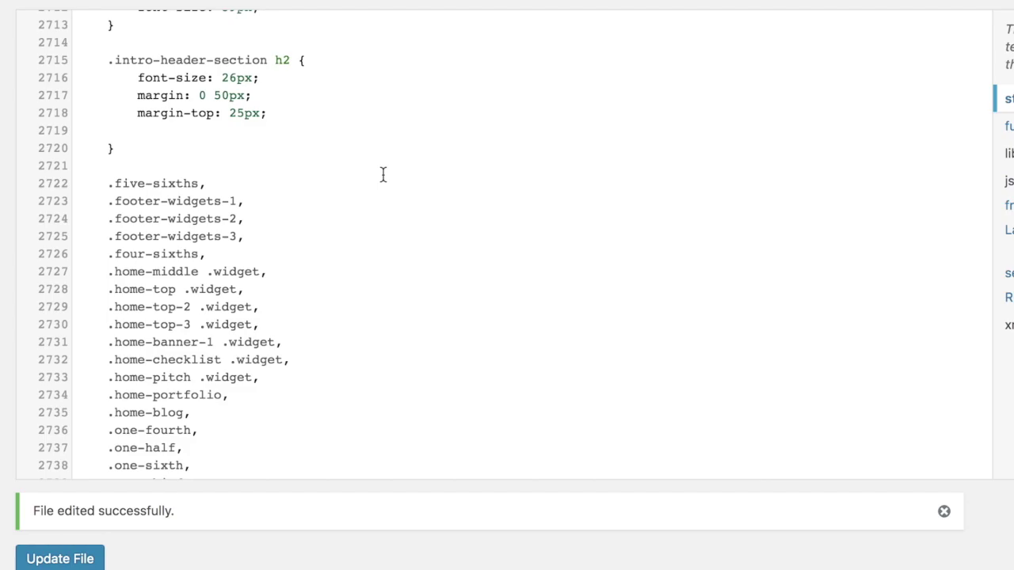
scroll(383, 170, up, 2)
scroll(382, 174, up, 3)
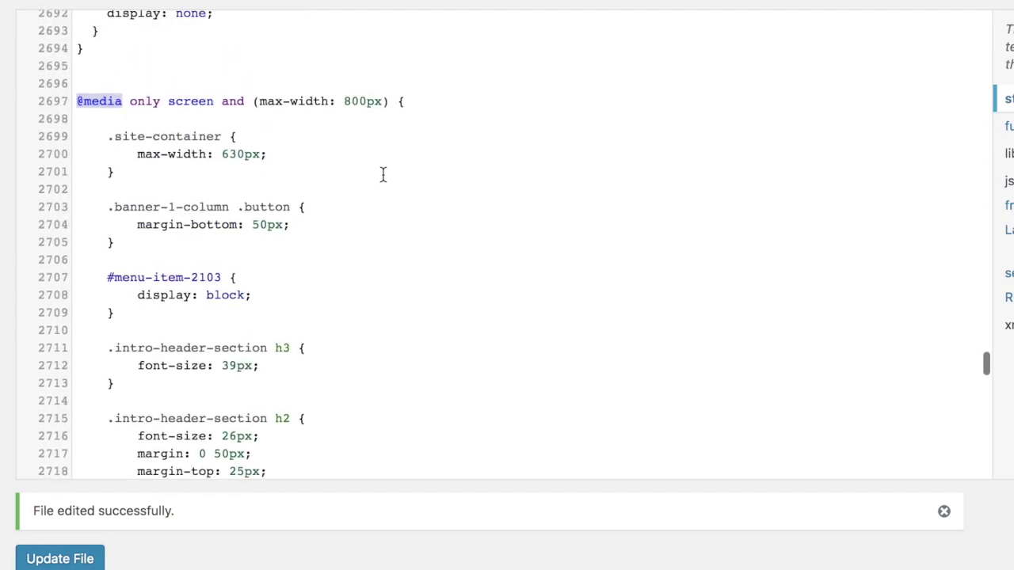
click(405, 102)
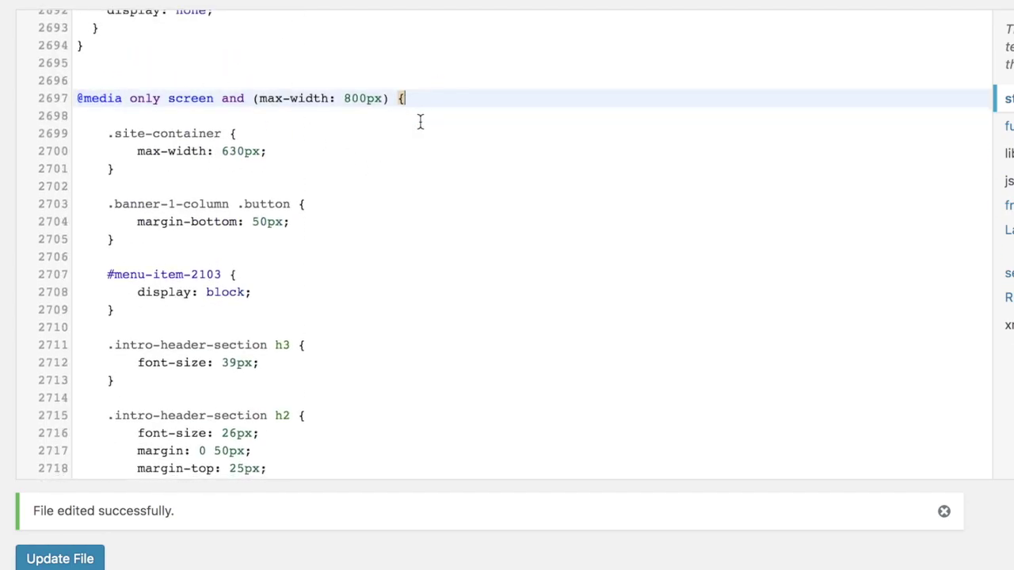
scroll(419, 119, down, 4)
scroll(419, 120, down, 5)
scroll(420, 121, down, 5)
scroll(420, 121, down, 5)
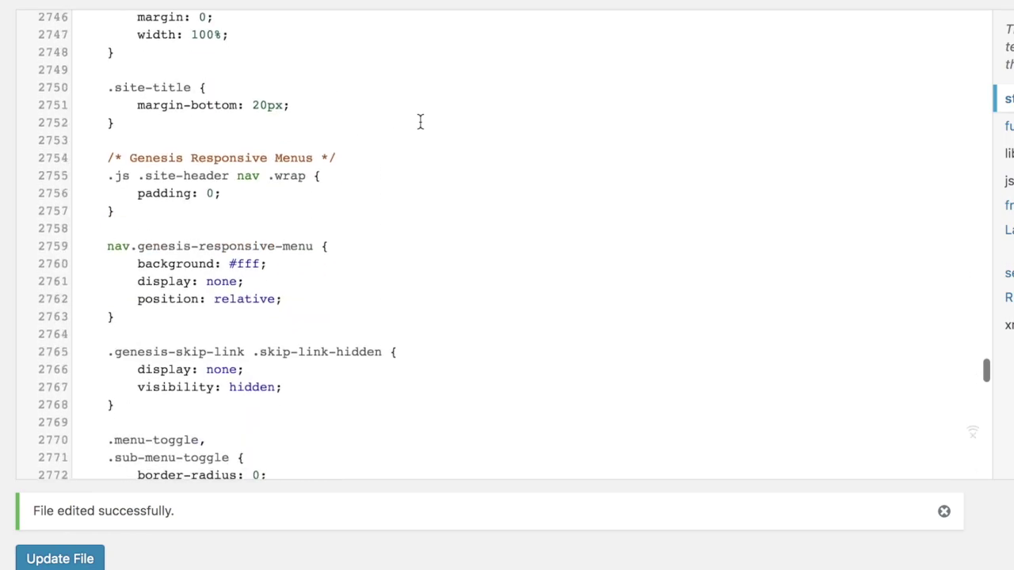
scroll(420, 120, down, 4)
scroll(420, 120, down, 3)
scroll(420, 121, down, 3)
scroll(420, 120, down, 4)
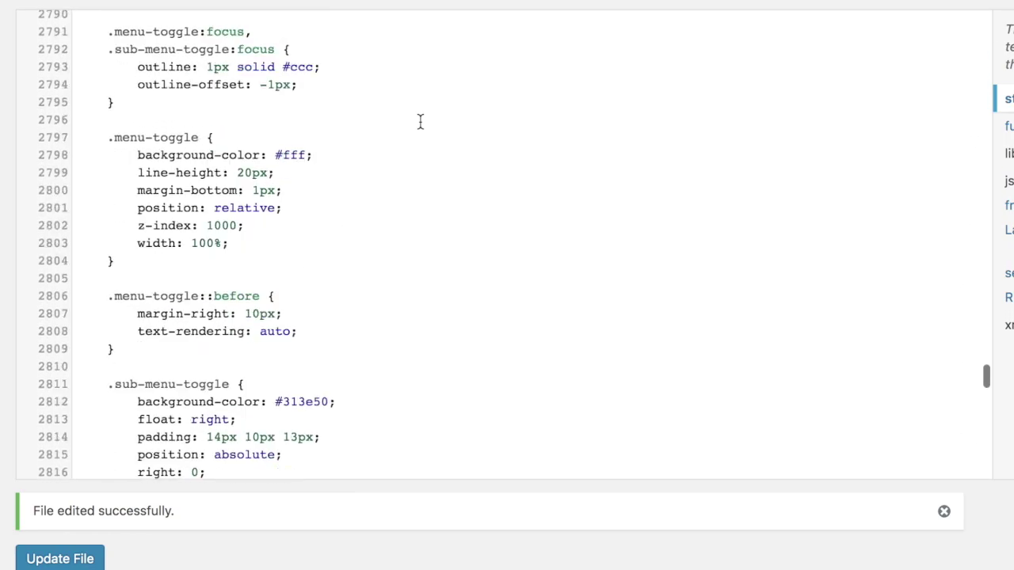
scroll(420, 121, down, 3)
scroll(419, 120, down, 5)
scroll(419, 120, down, 4)
scroll(420, 120, down, 4)
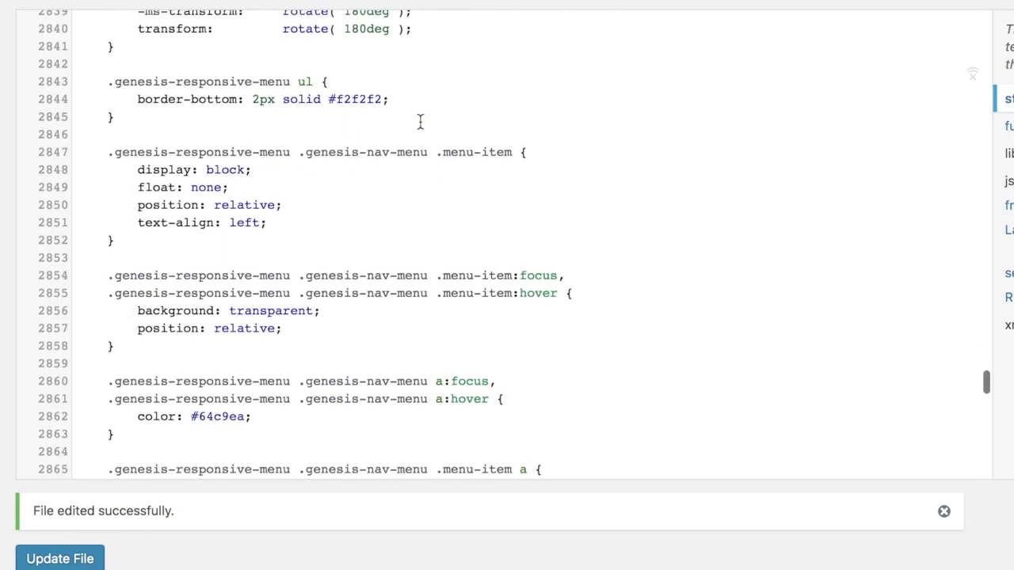
scroll(419, 120, down, 5)
scroll(420, 120, down, 4)
scroll(419, 121, down, 4)
scroll(420, 121, down, 2)
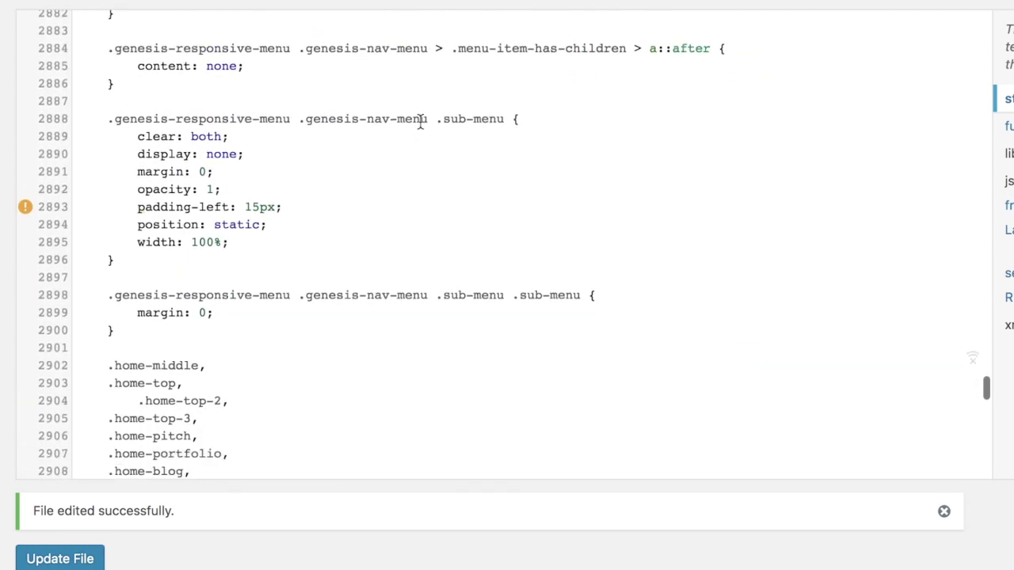
scroll(420, 120, down, 8)
scroll(420, 120, down, 11)
scroll(420, 120, down, 3)
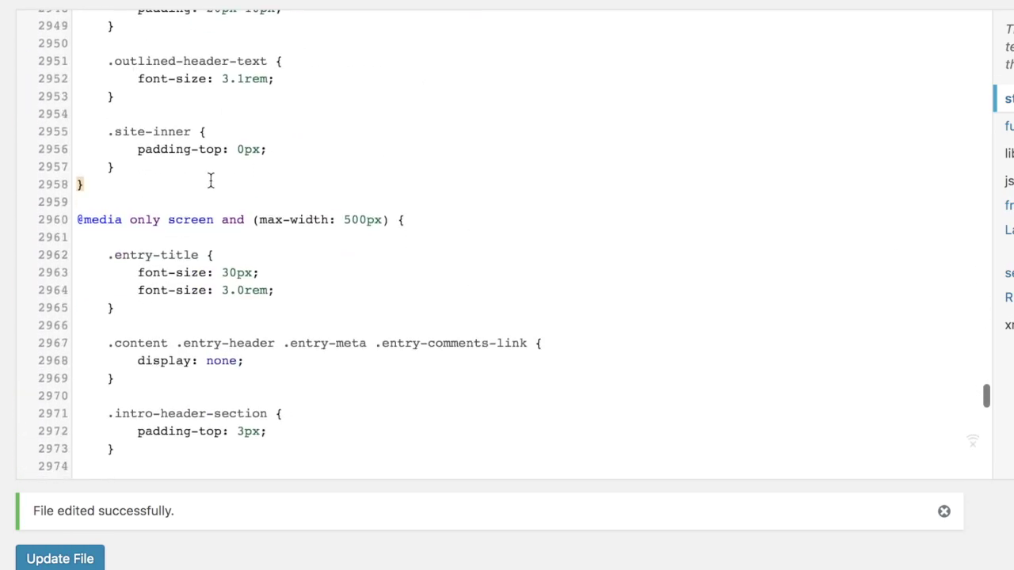
Add '.single.full-width-content .content { width: 100%;' inside the 800px media query.
click(188, 164)
key(Return)
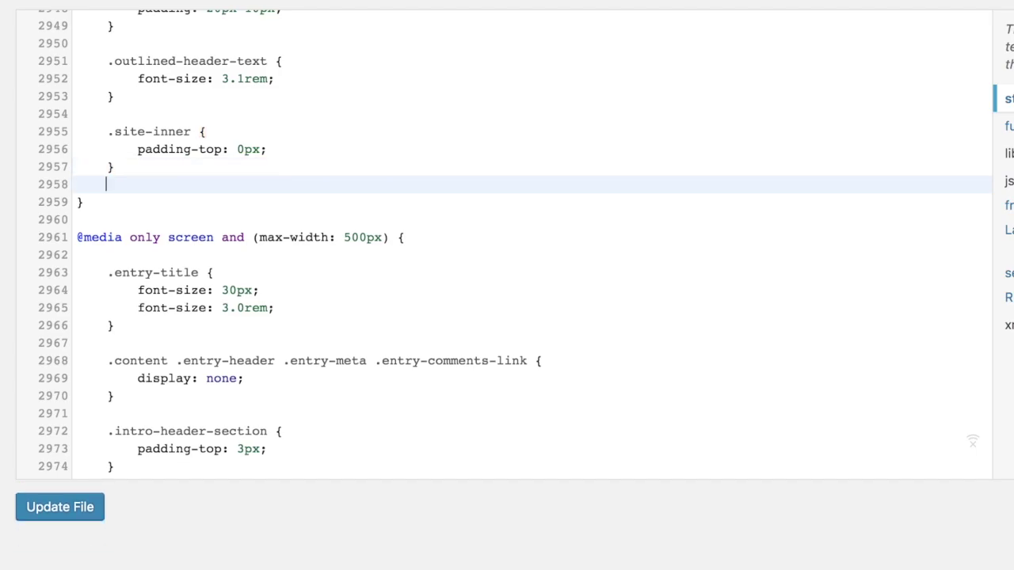
key(Return)
text(.single.full-width-content .content )
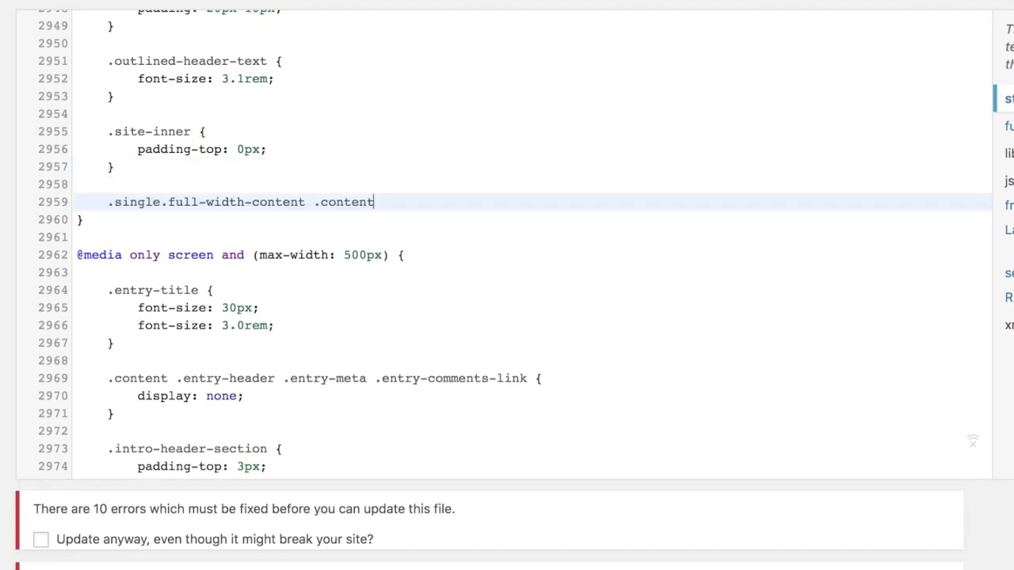
text({)
key(Return)
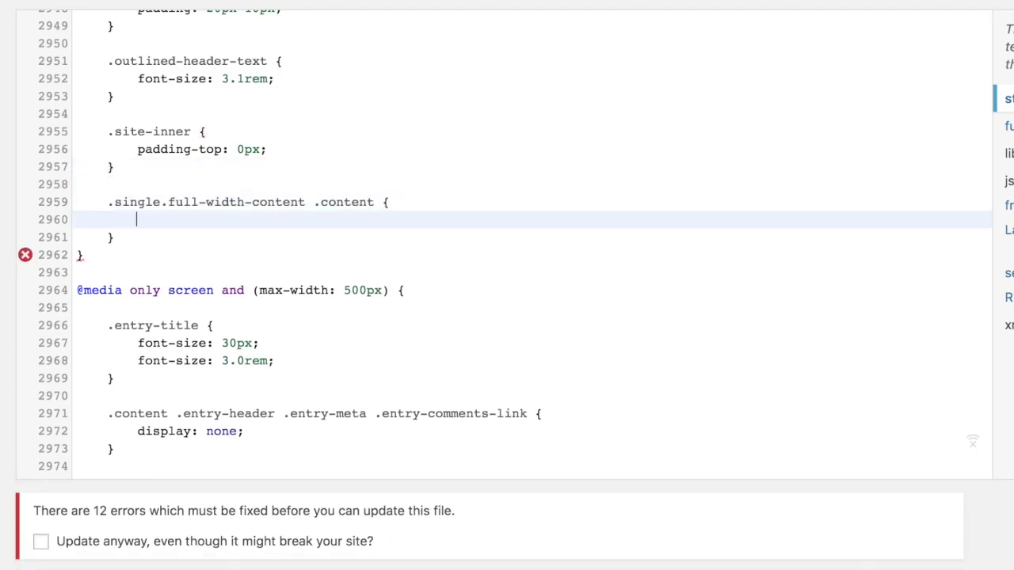
text(width)
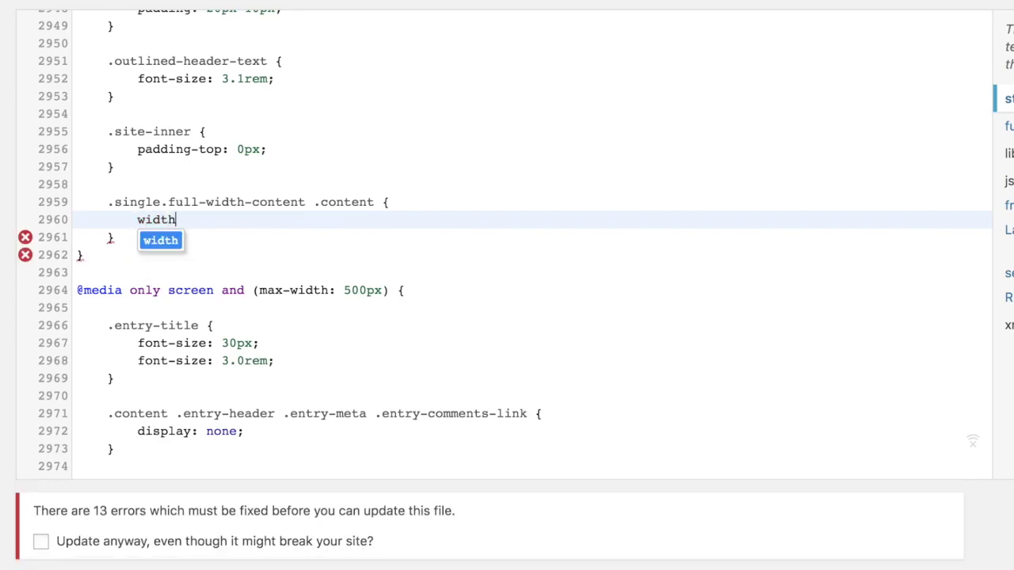
text(: 100%;)
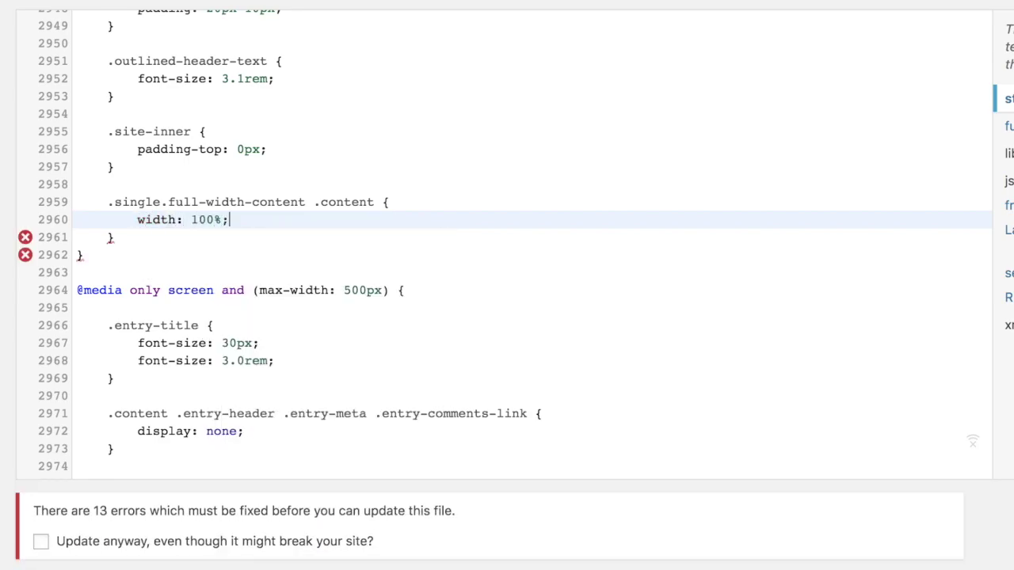
Save style.css with Update File.
scroll(920, 446, down, 3)
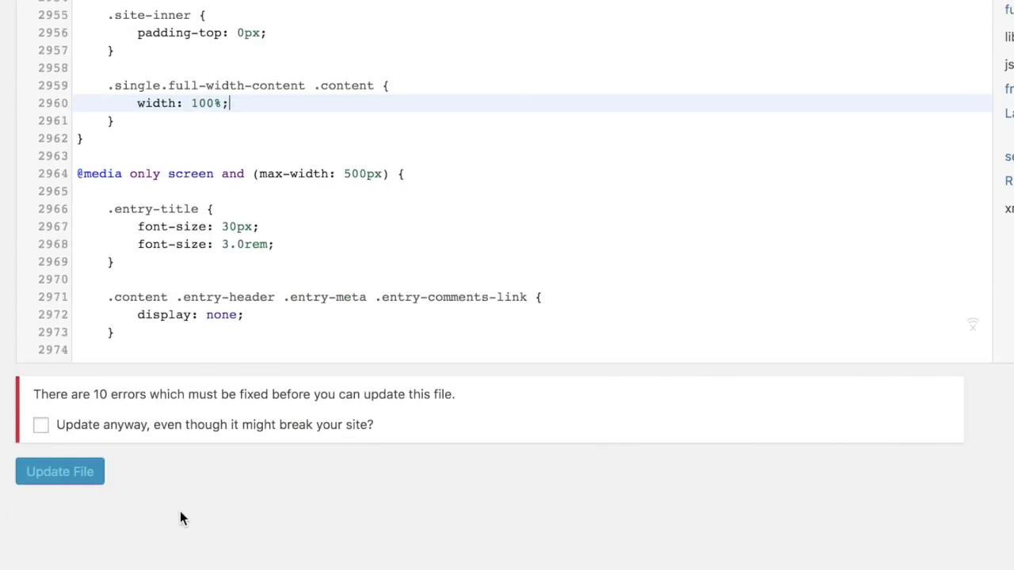
click(42, 425)
click(56, 391)
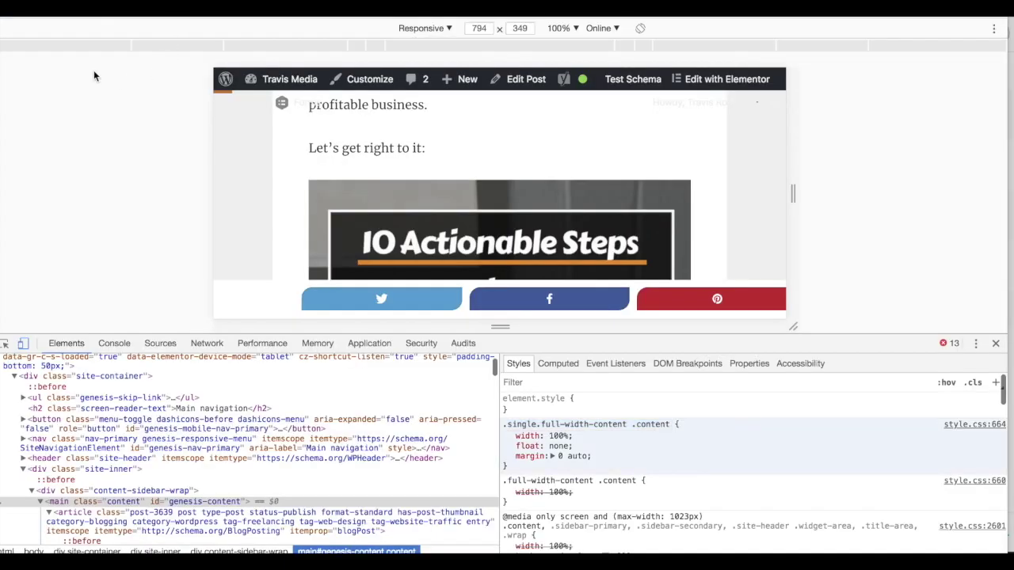
View the post at full desktop width, then reopen DevTools with responsive emulation on.
click(23, 343)
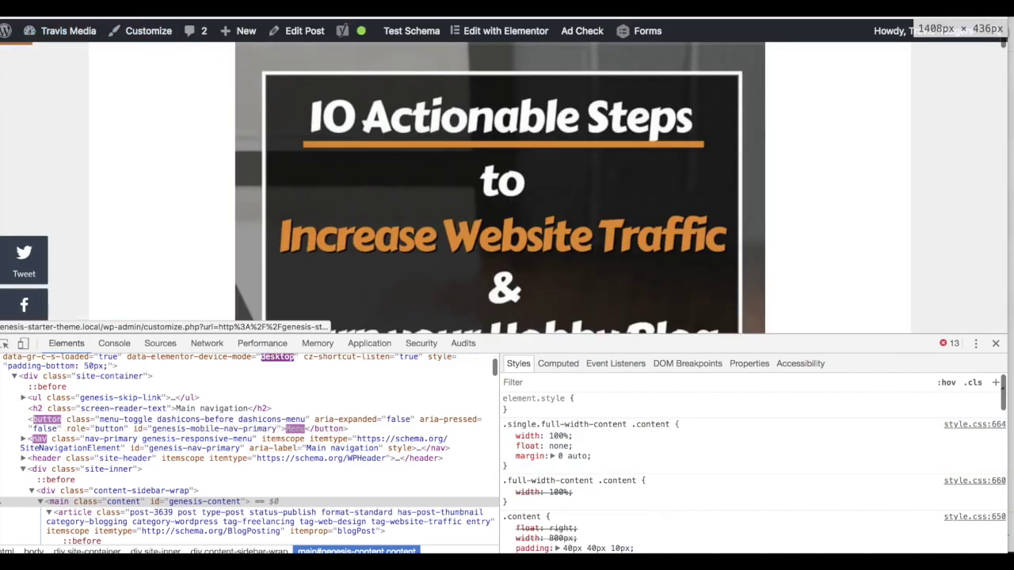
click(995, 343)
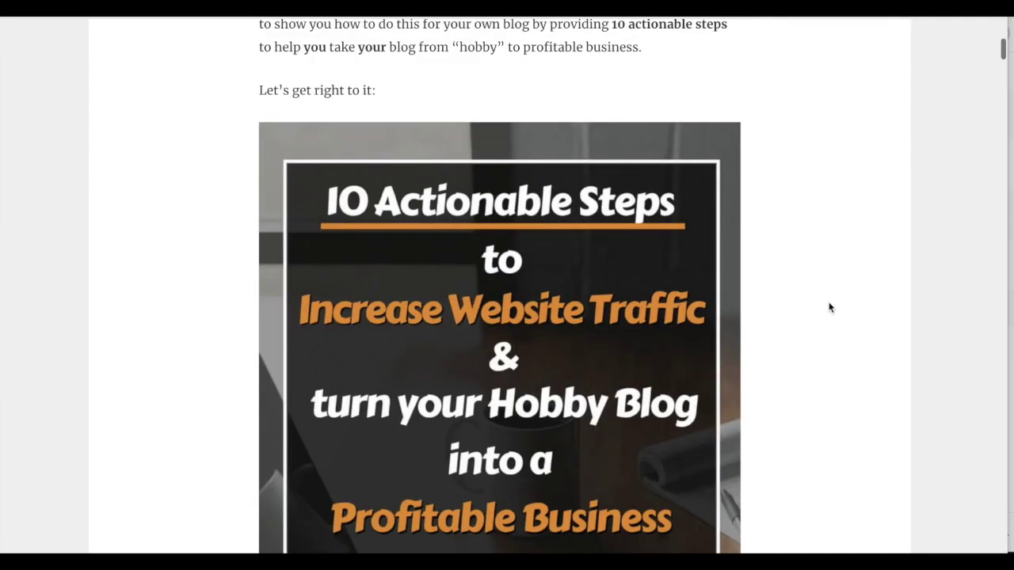
scroll(829, 307, down, 1)
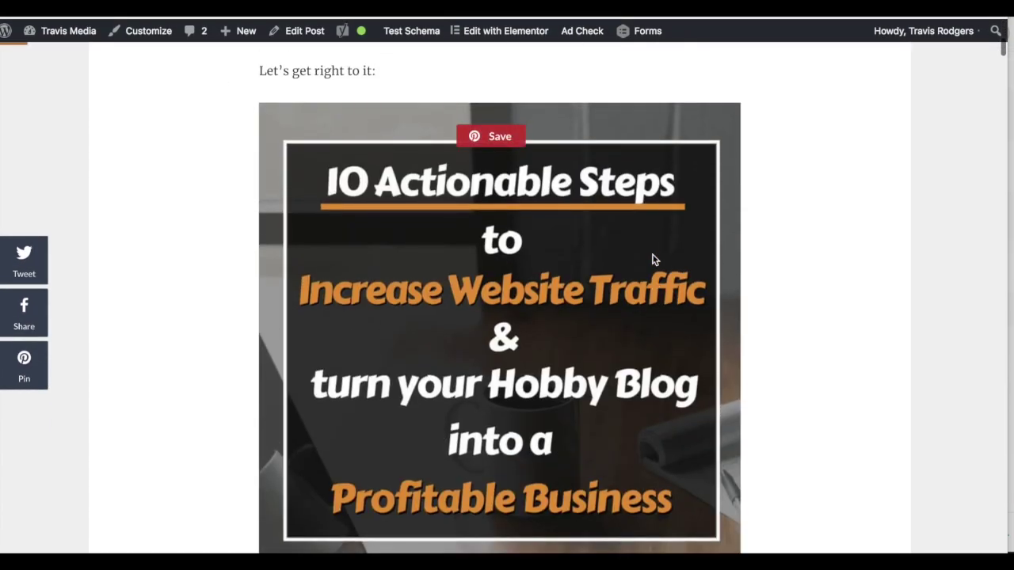
key(ctrl+shift+i)
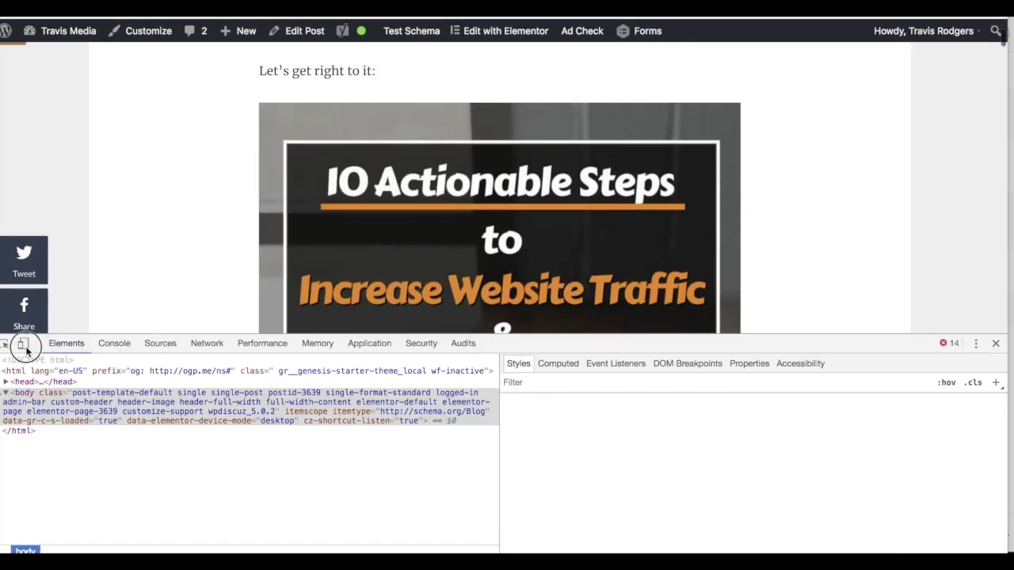
click(23, 344)
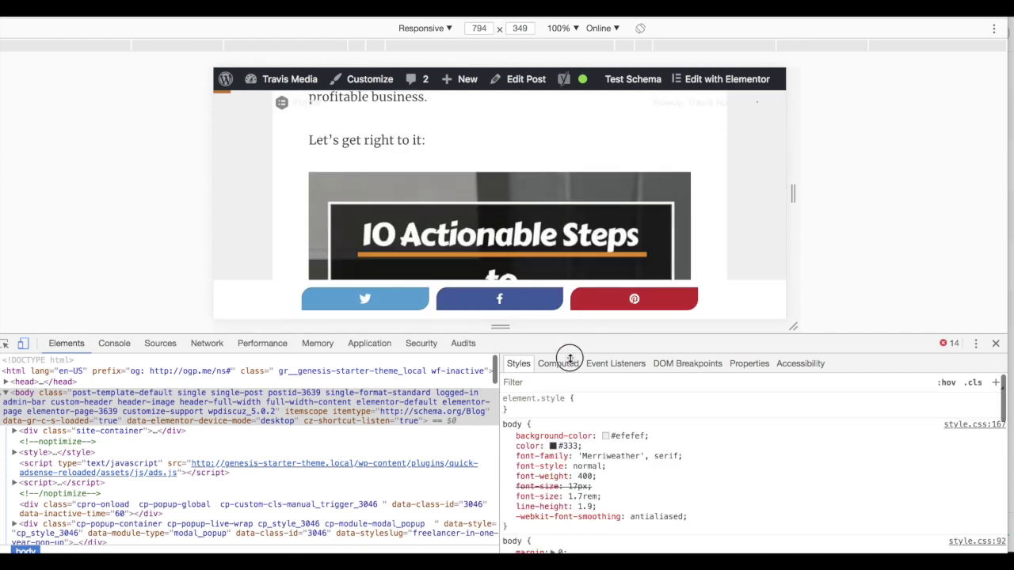
Make the responsive viewport taller and resize it past 800px, then back to 792px.
drag(569, 357, 570, 413)
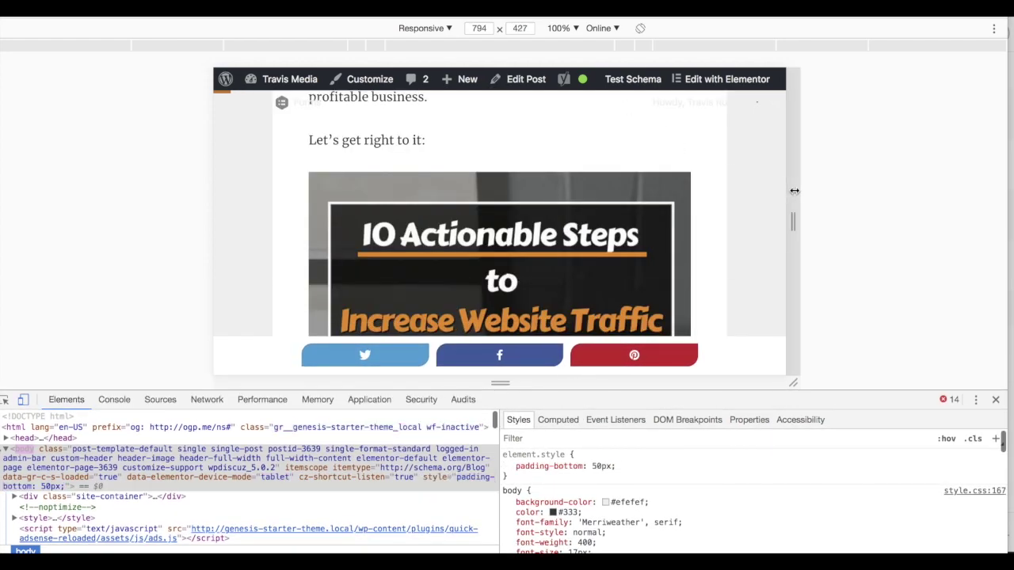
drag(794, 190, 806, 192)
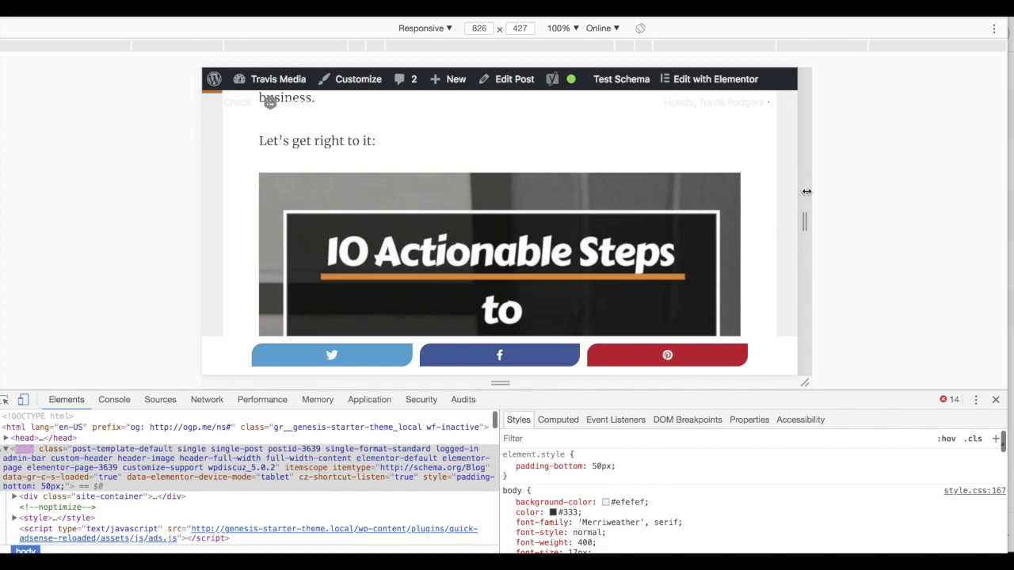
scroll(750, 224, down, 5)
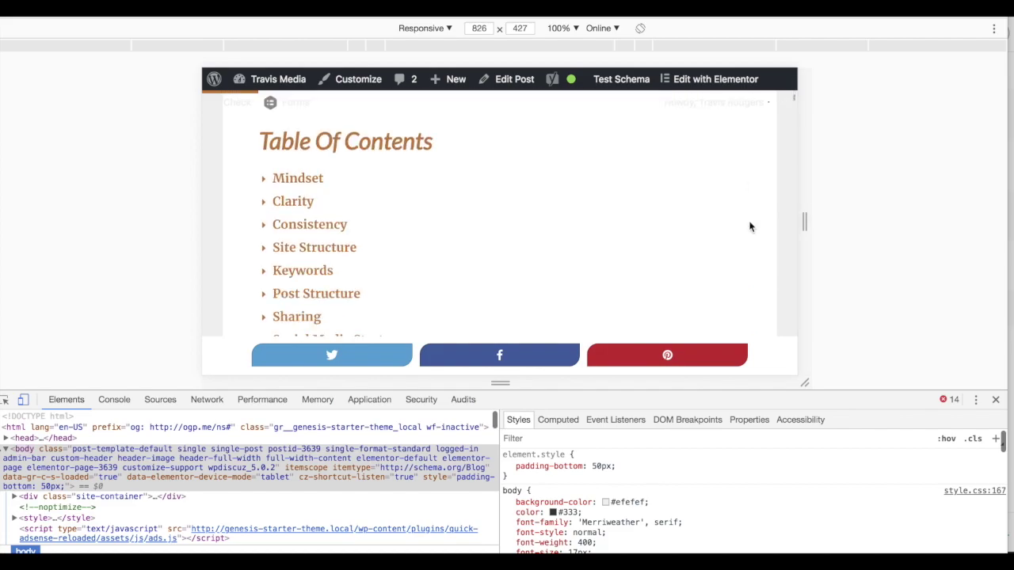
scroll(749, 224, down, 2)
scroll(749, 225, down, 5)
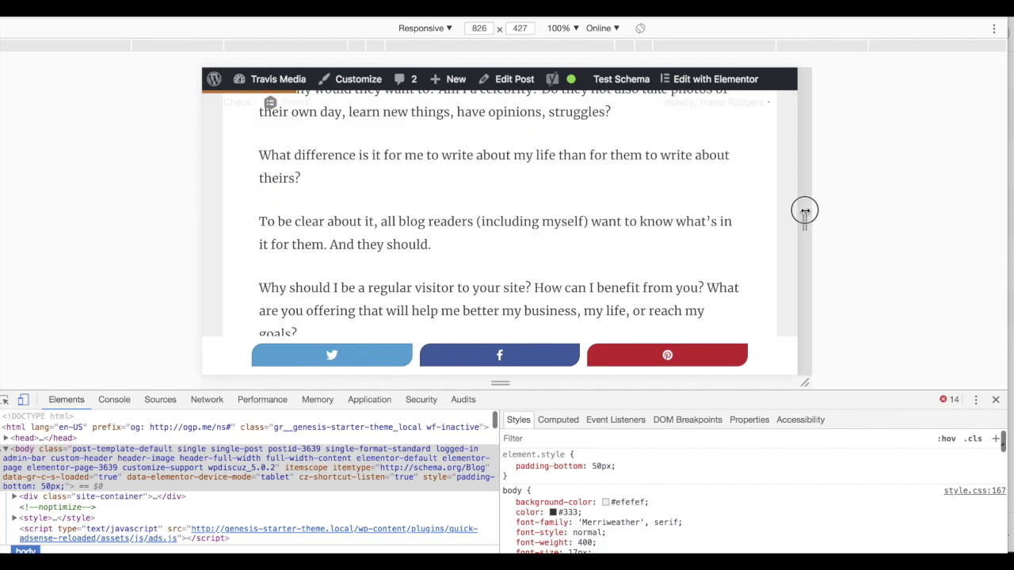
drag(802, 209, 789, 209)
scroll(737, 202, down, 3)
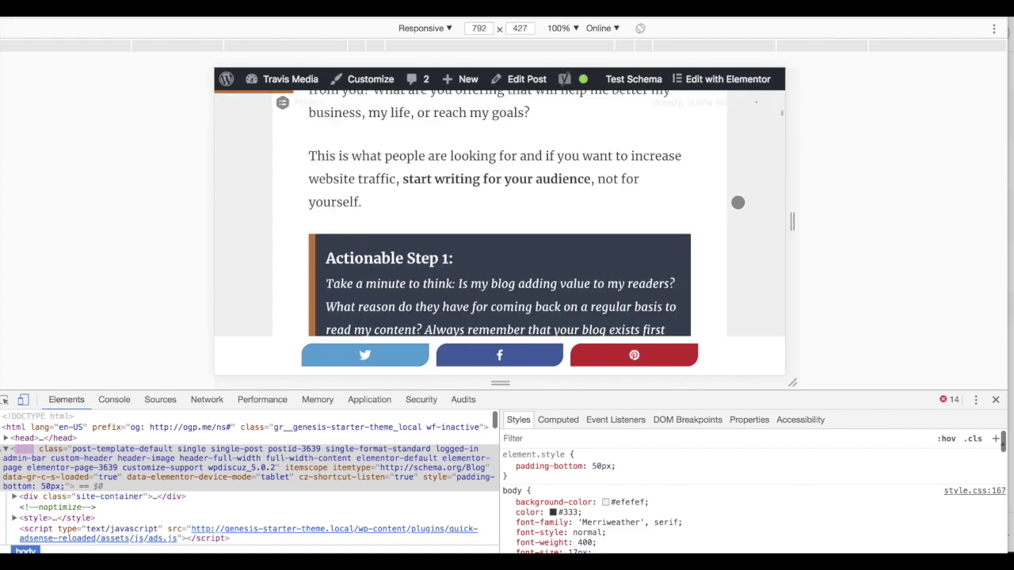
scroll(737, 202, down, 4)
scroll(555, 262, down, 1)
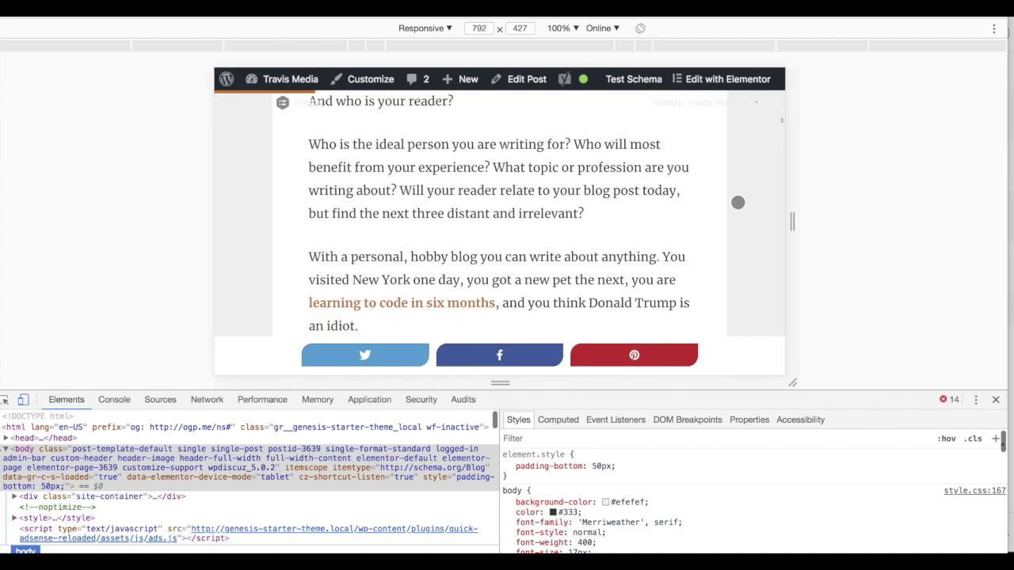
Inspect main.content to confirm 100% width overrides 768px, then close DevTools.
click(5, 399)
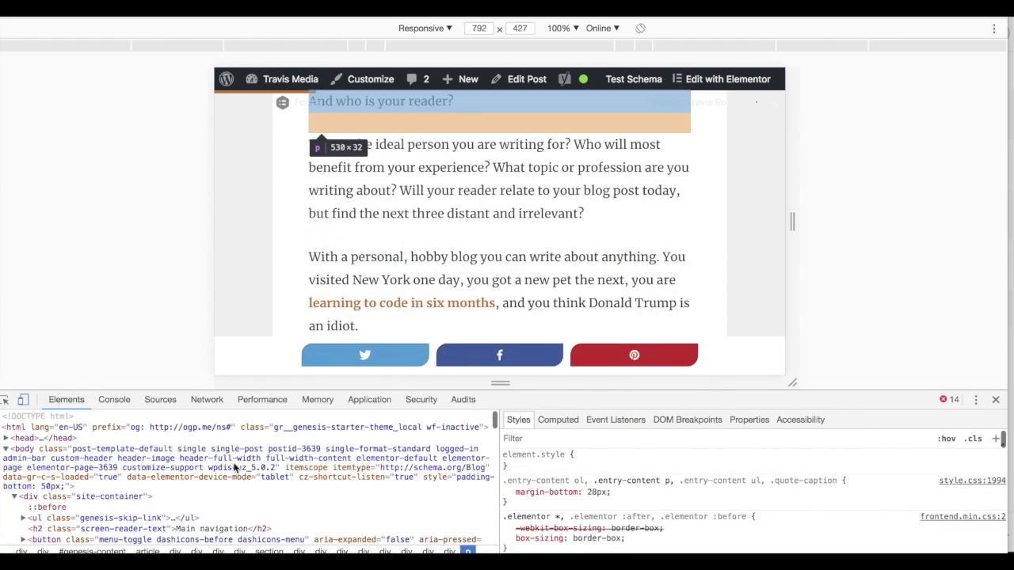
scroll(234, 467, down, 1)
scroll(225, 479, down, 1)
scroll(217, 487, down, 1)
scroll(213, 493, down, 1)
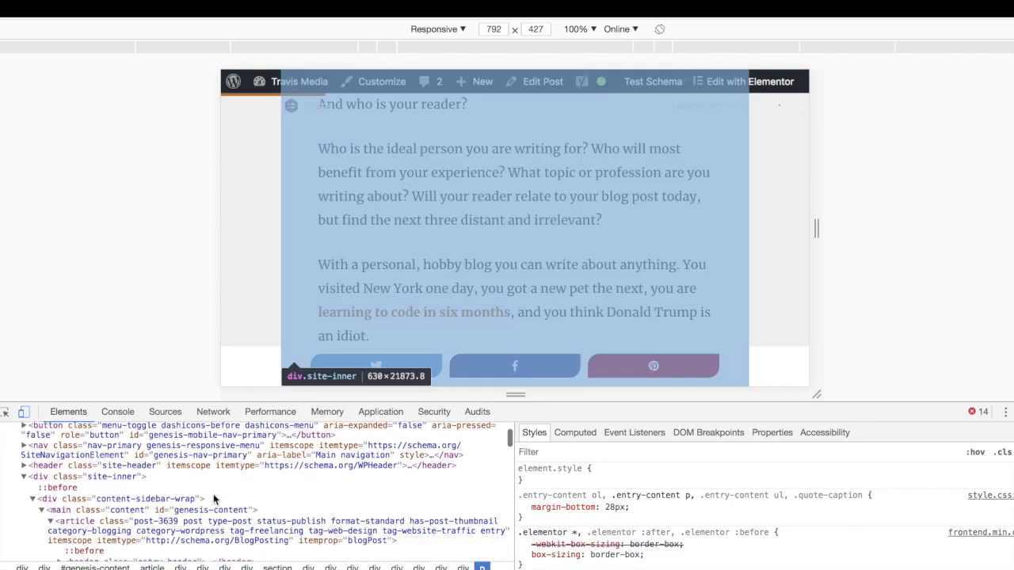
click(190, 511)
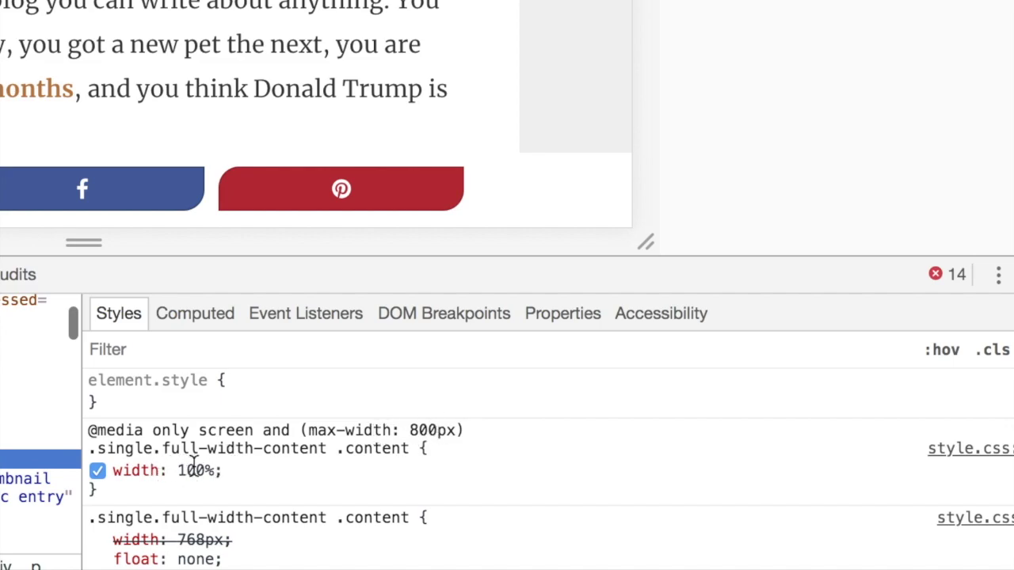
scroll(194, 475, down, 3)
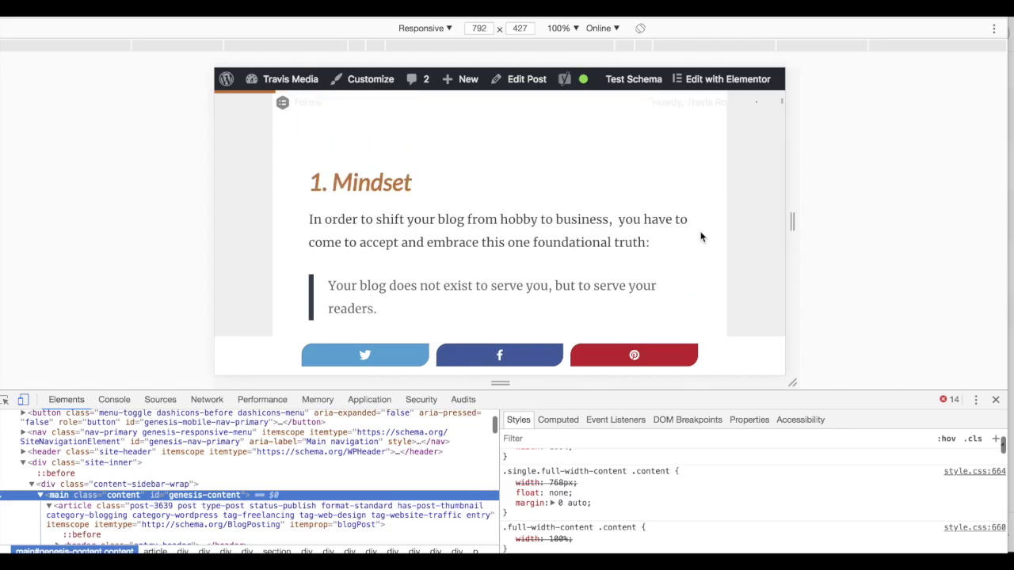
scroll(700, 237, up, 10)
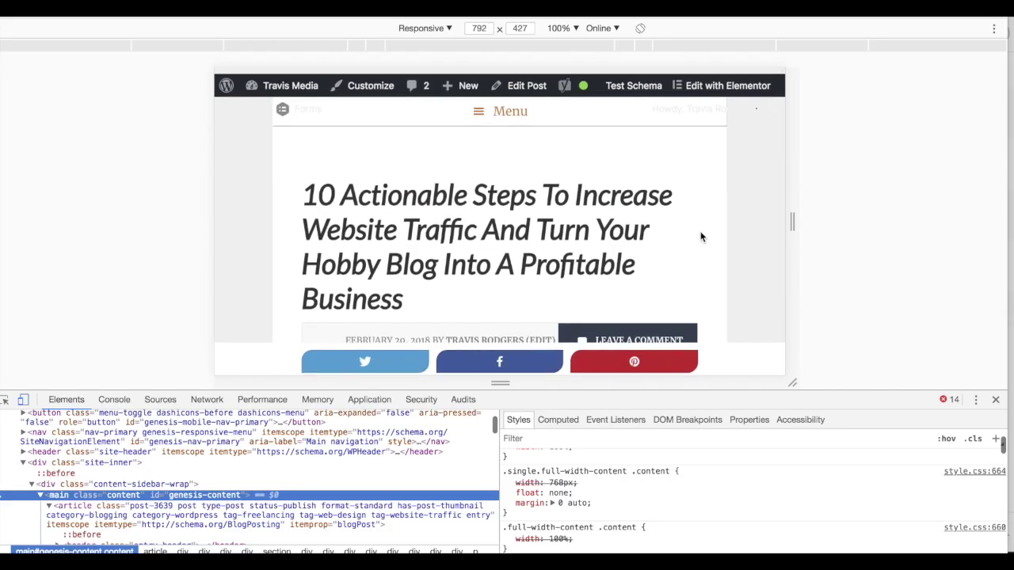
click(996, 399)
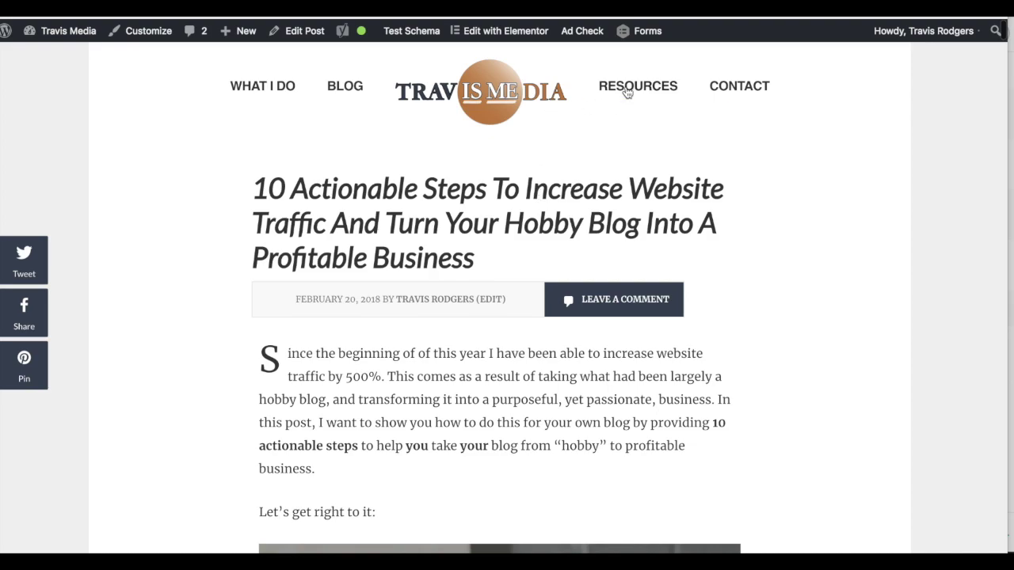
mouse_move(637, 85)
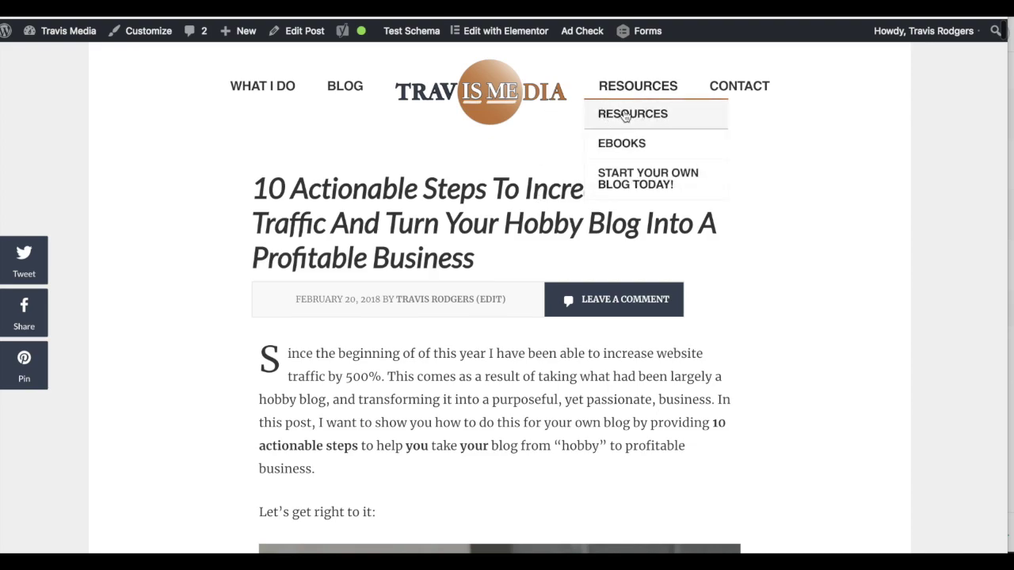
Open the Resources page from the site menu and scroll through it.
click(625, 117)
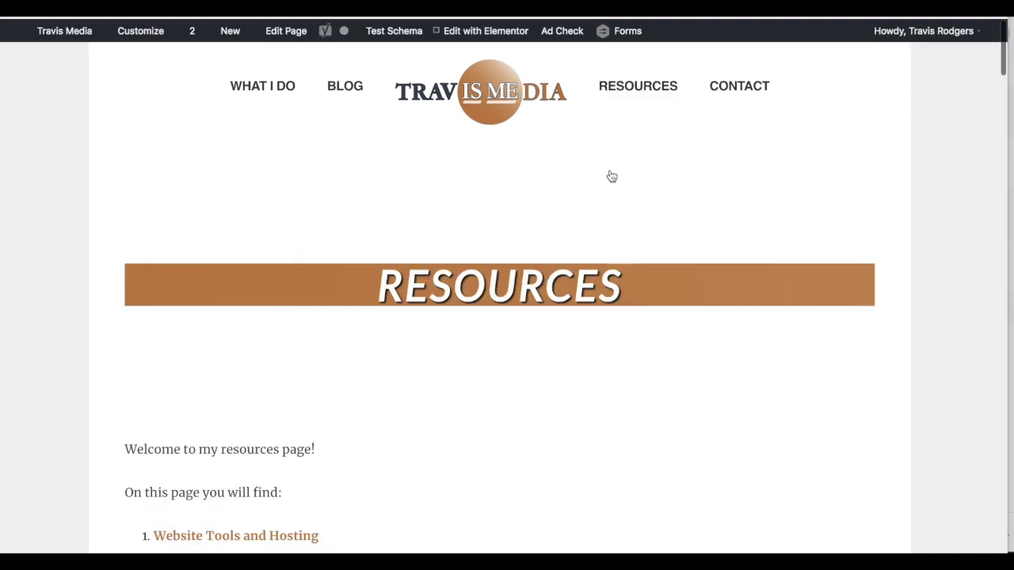
scroll(610, 175, down, 1)
scroll(609, 175, down, 3)
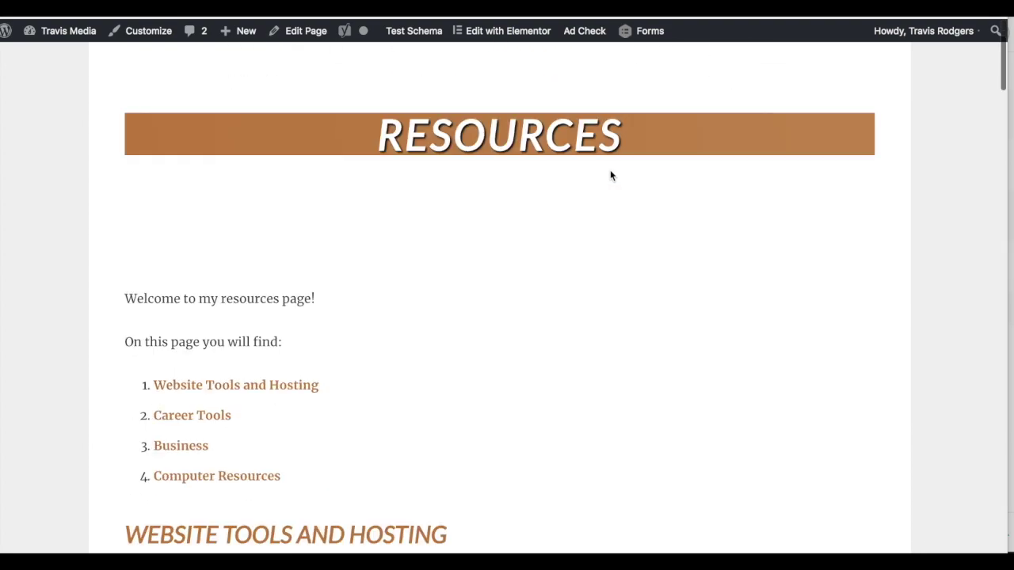
scroll(609, 175, down, 10)
scroll(610, 175, up, 6)
scroll(610, 175, up, 5)
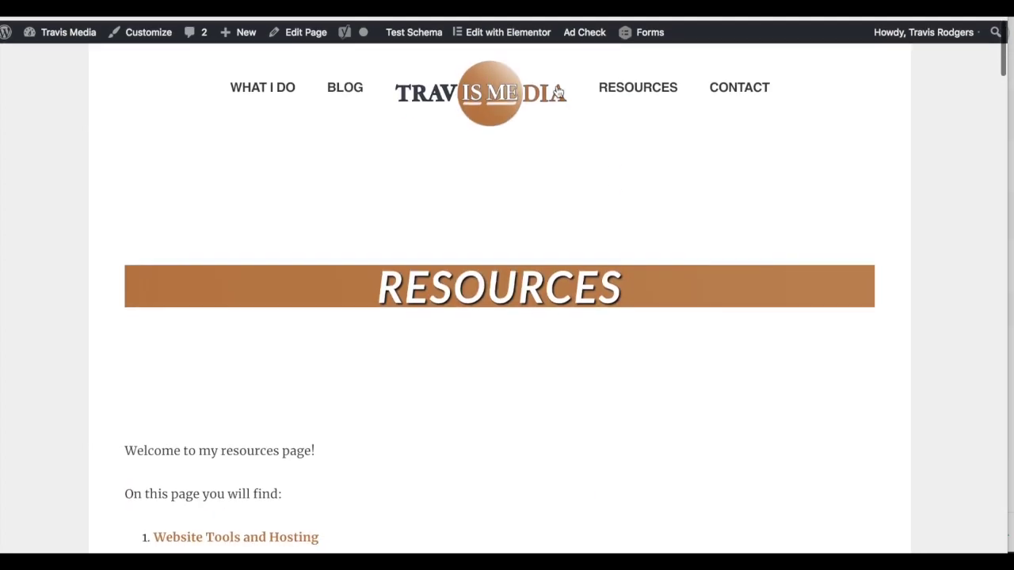
Open the Blog page showing the latest post beside the sidebar.
click(353, 95)
scroll(450, 251, down, 2)
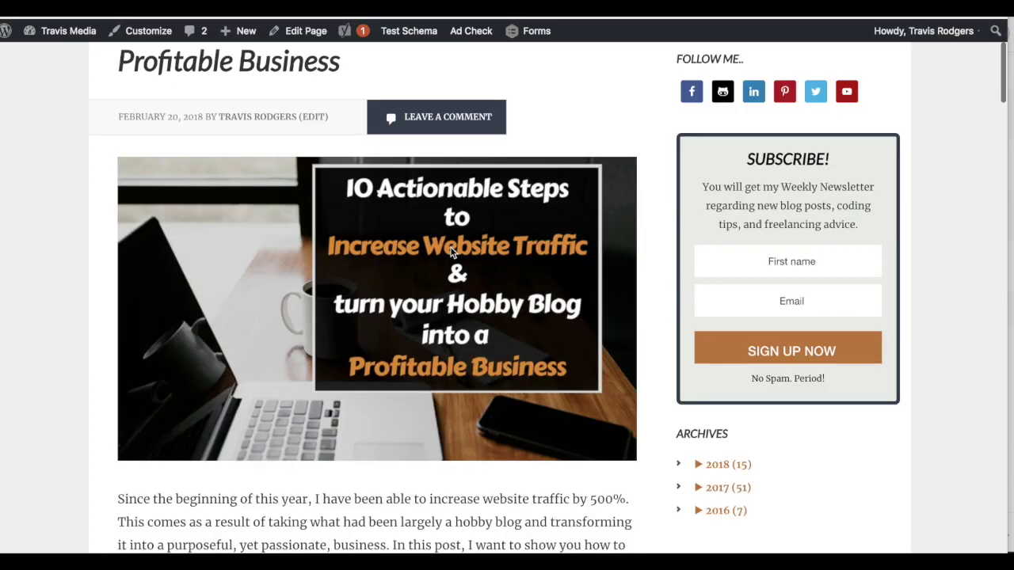
scroll(451, 251, down, 5)
scroll(450, 251, up, 7)
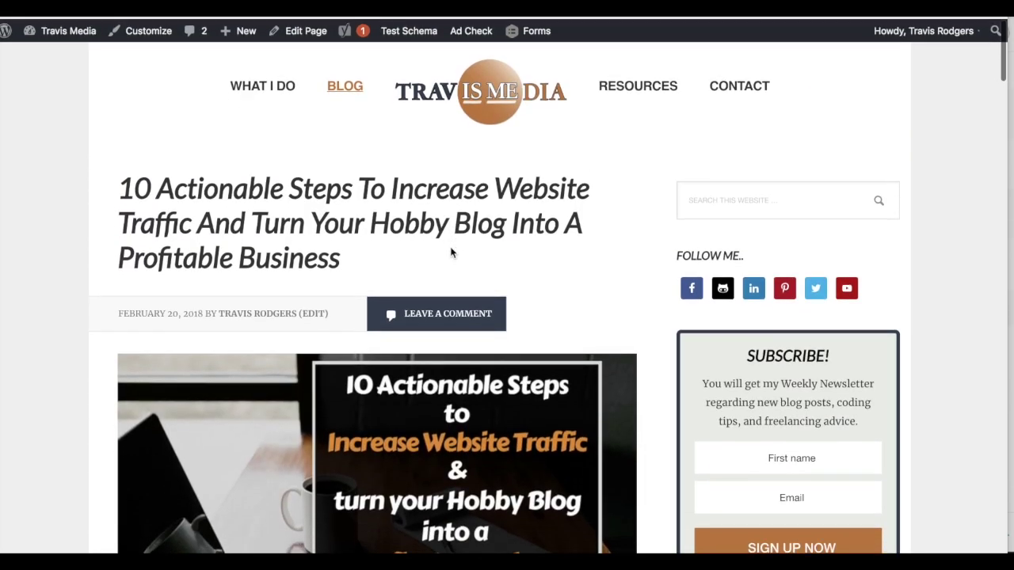